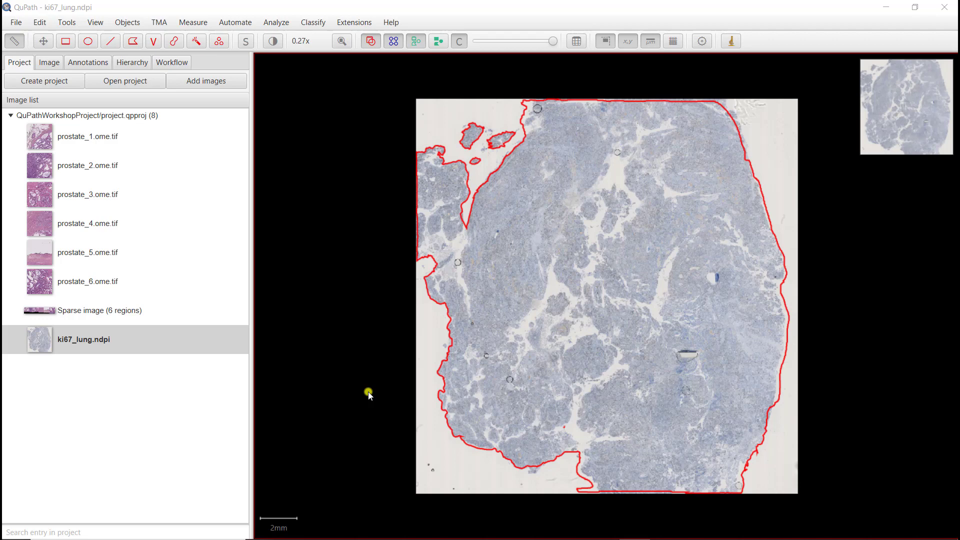
Step: Switch to the web browser and search Google for "qupath stardist extension"
key(alt+Tab)
key(alt+Tab)
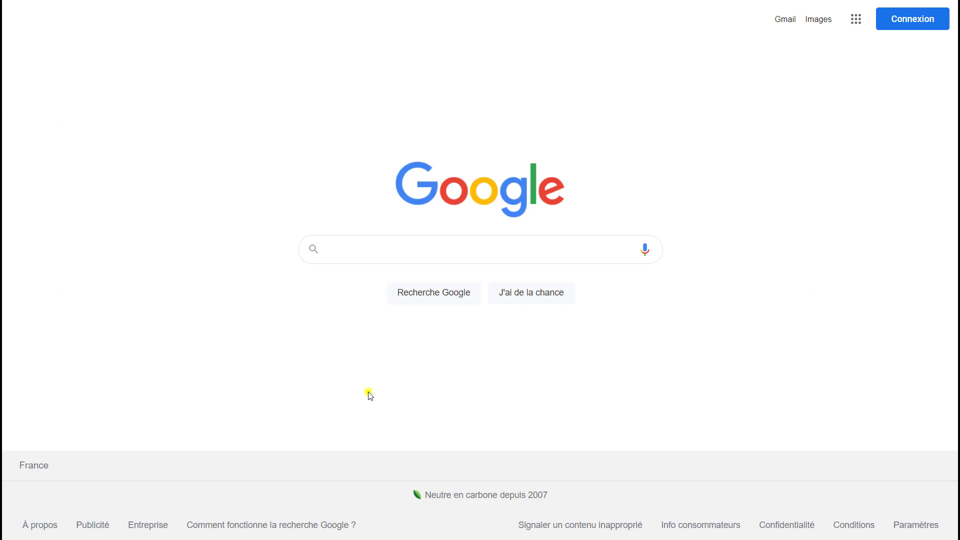
click(413, 260)
text(qy)
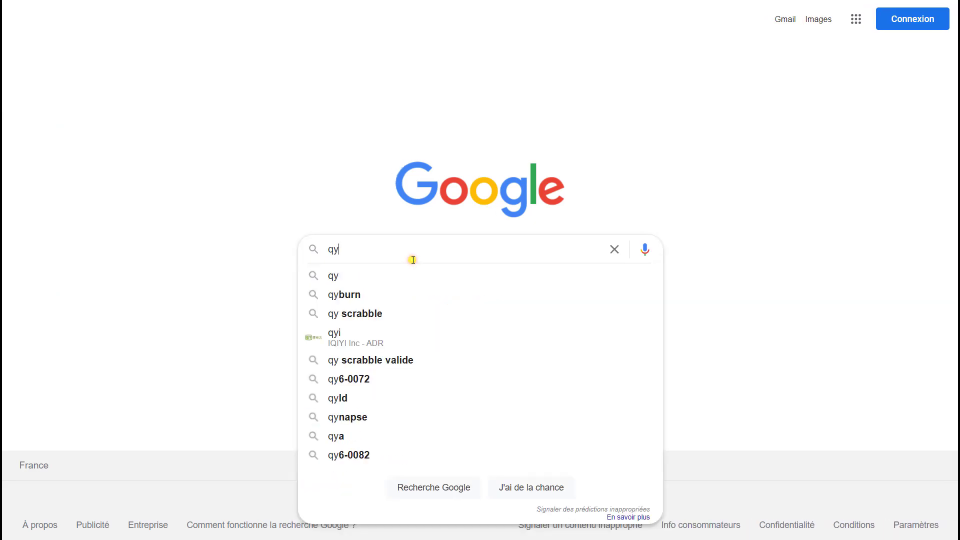
key(BackSpace)
text(upath s)
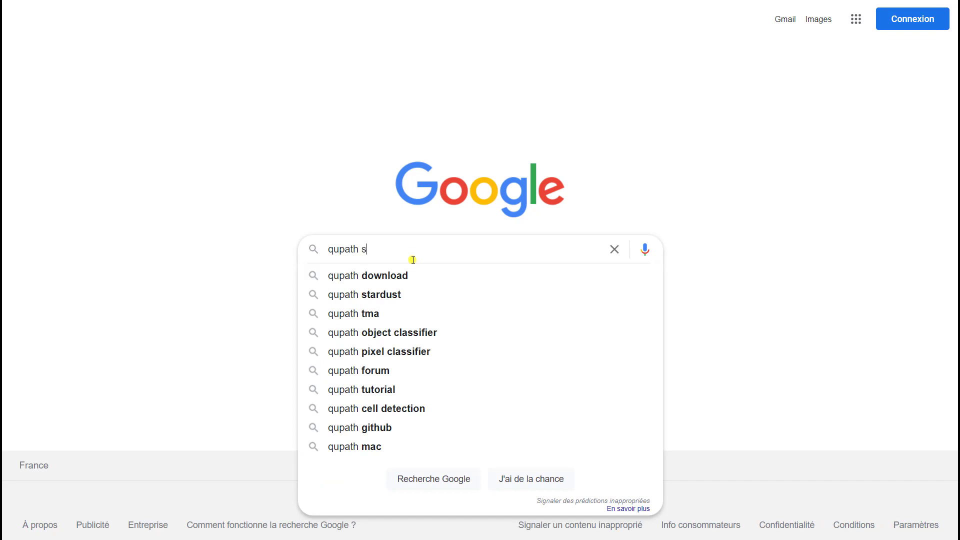
text(tardist ext)
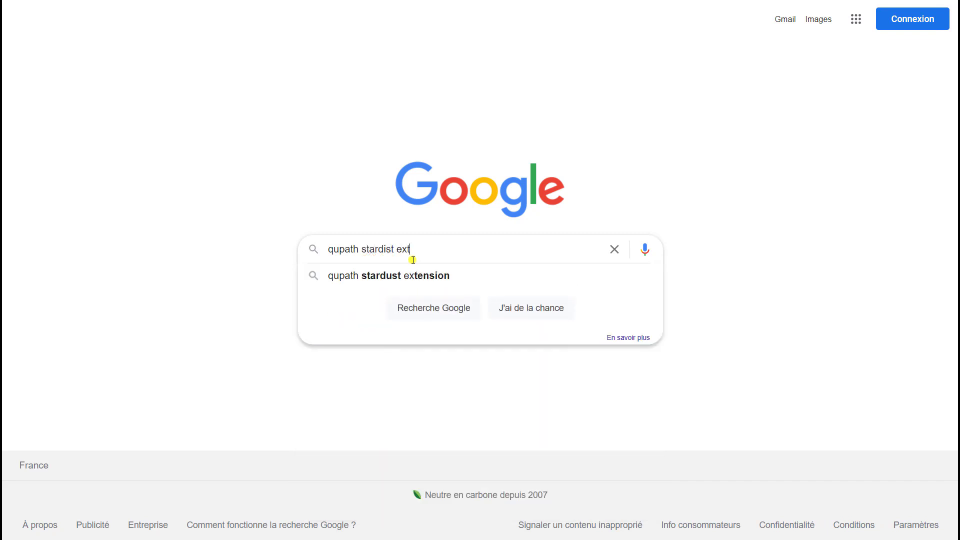
text(ension)
key(Return)
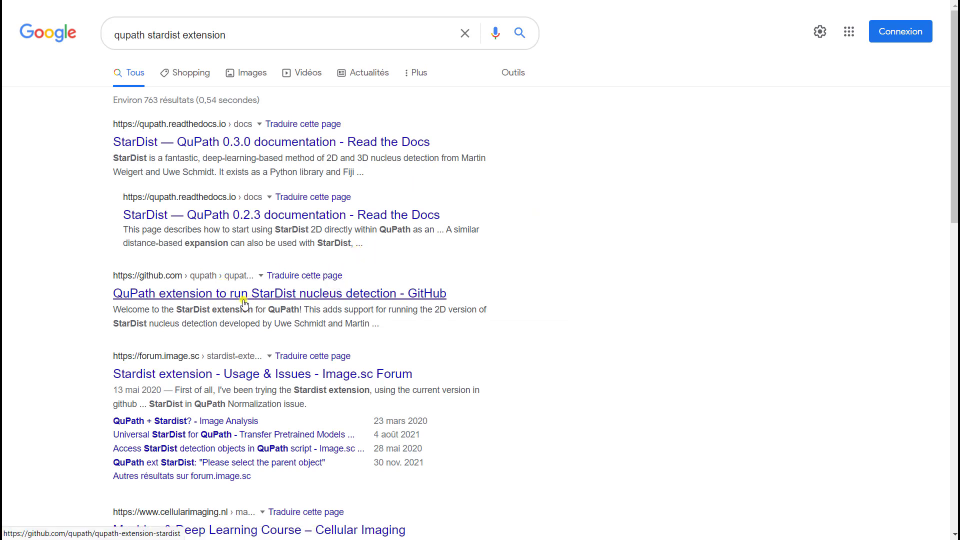
Step: Open the GitHub repository of the QuPath StarDist extension and read its installation instructions
click(194, 295)
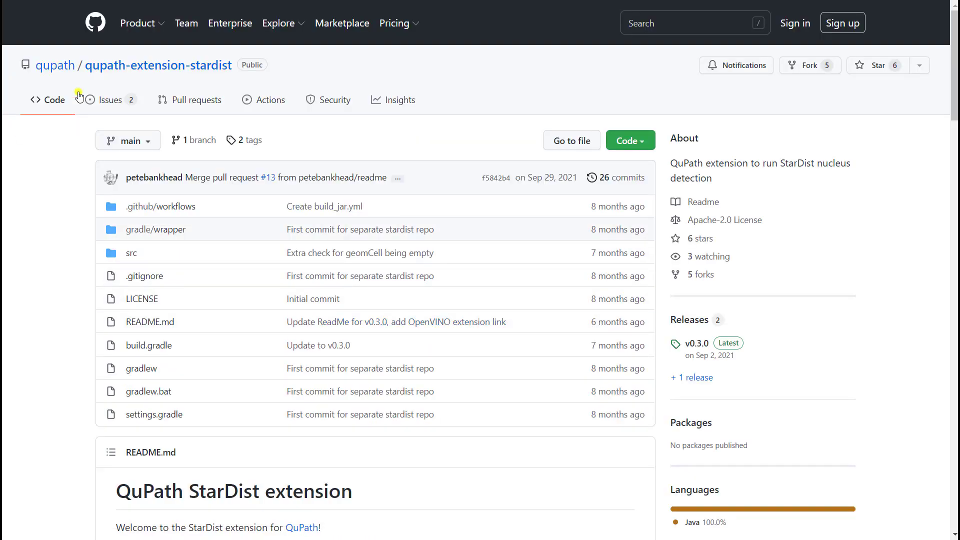
scroll(419, 305, down, 2)
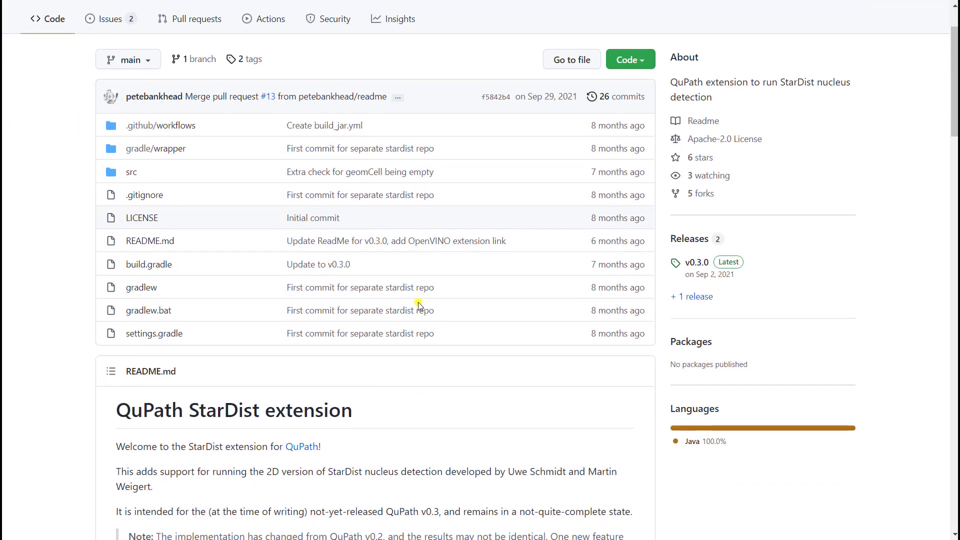
scroll(419, 305, down, 5)
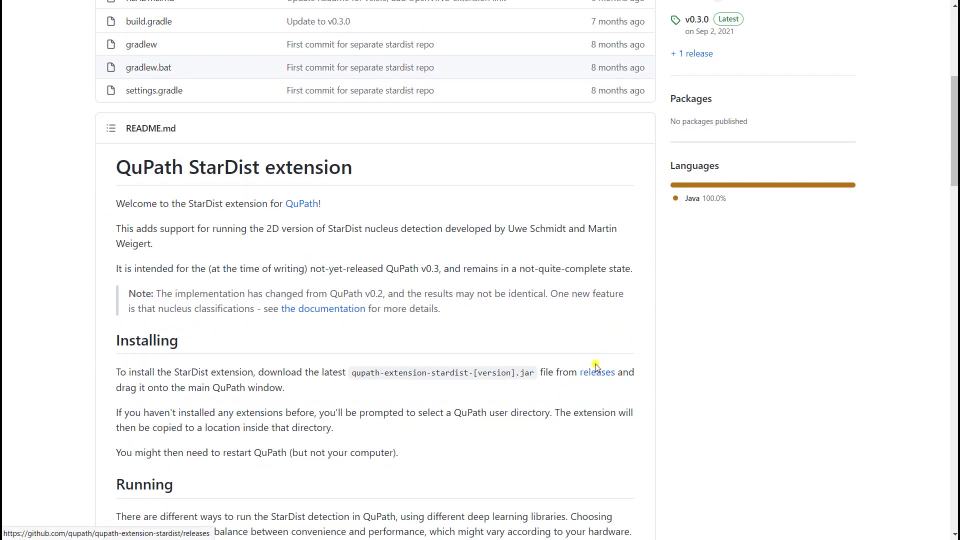
scroll(596, 366, up, 6)
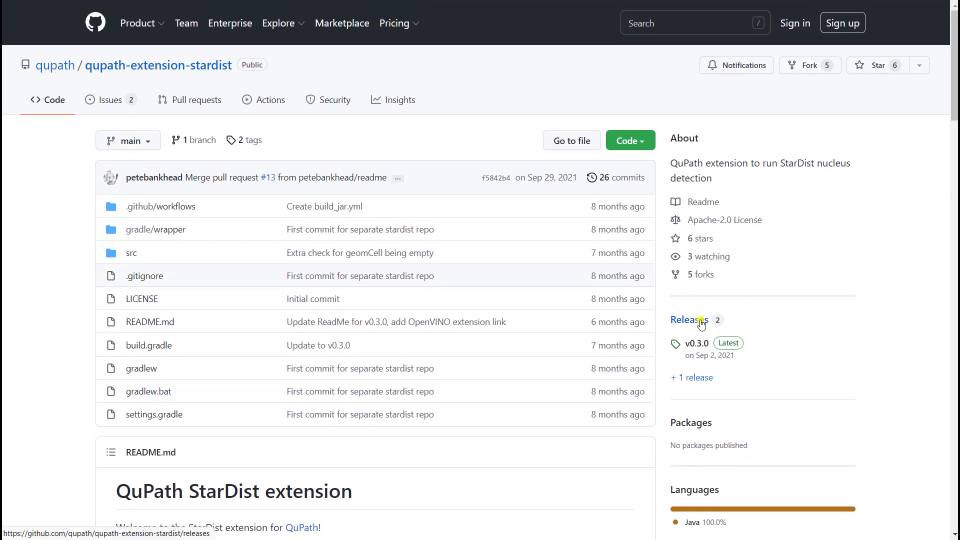
Step: Download qupath-extension-stardist-0.3.0.jar from the repository's v0.3.0 release and minimize the browser window
click(701, 322)
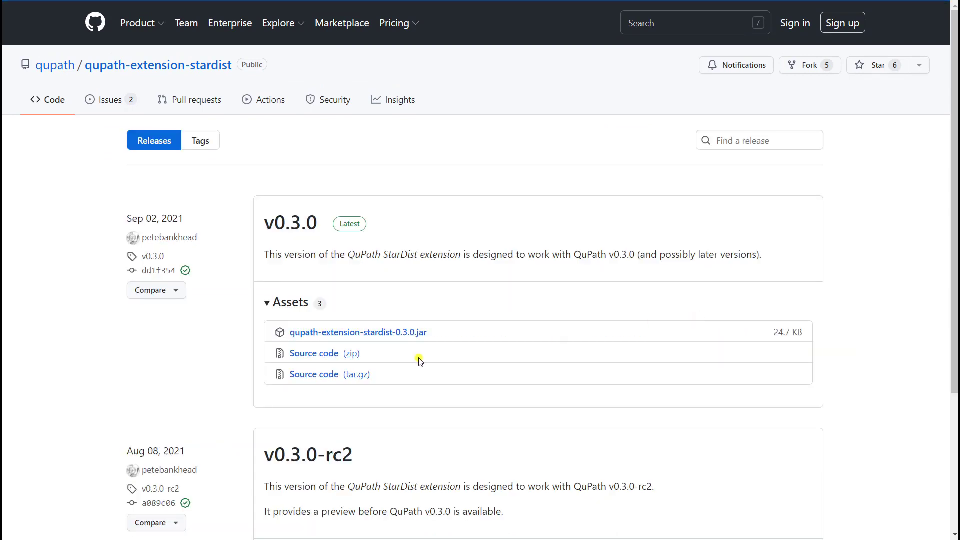
click(379, 332)
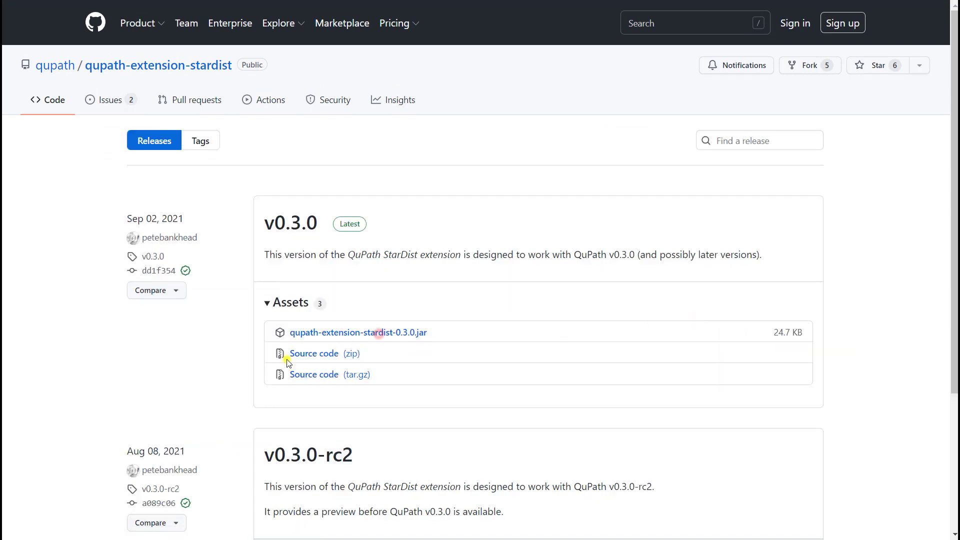
click(498, 95)
mouse_move(638, 2)
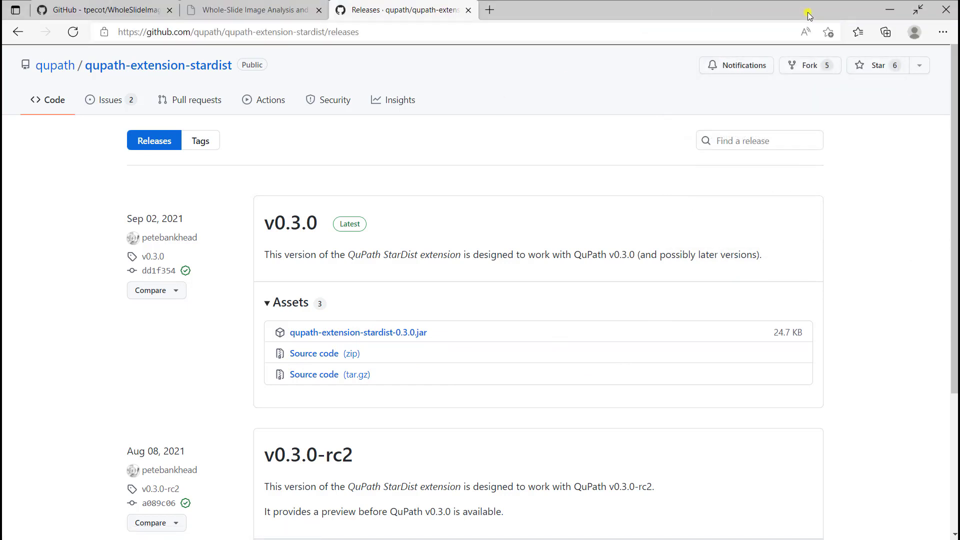
click(897, 14)
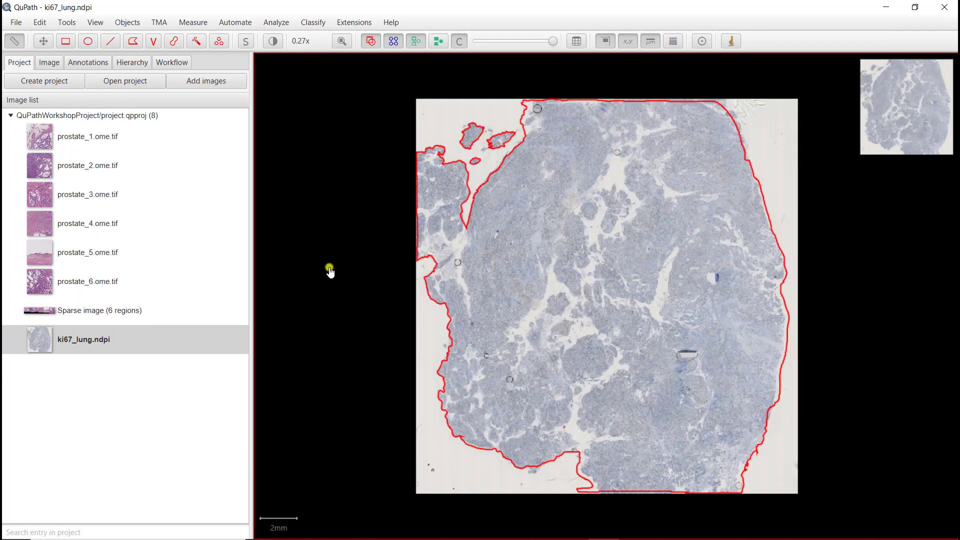
Step: Locate the downloaded StarDist extension jar in the Downloads folder and close the folder window
key(super+e)
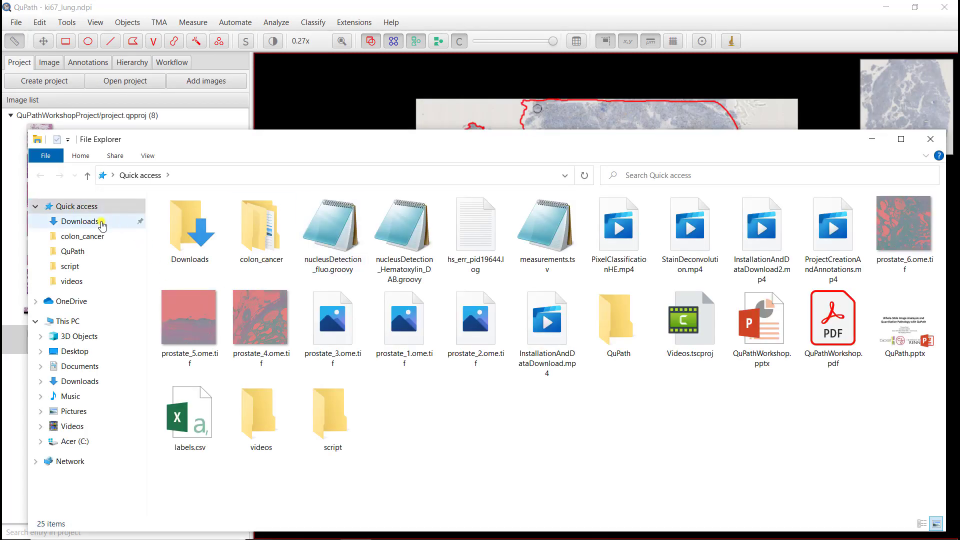
click(99, 223)
drag(251, 216, 378, 215)
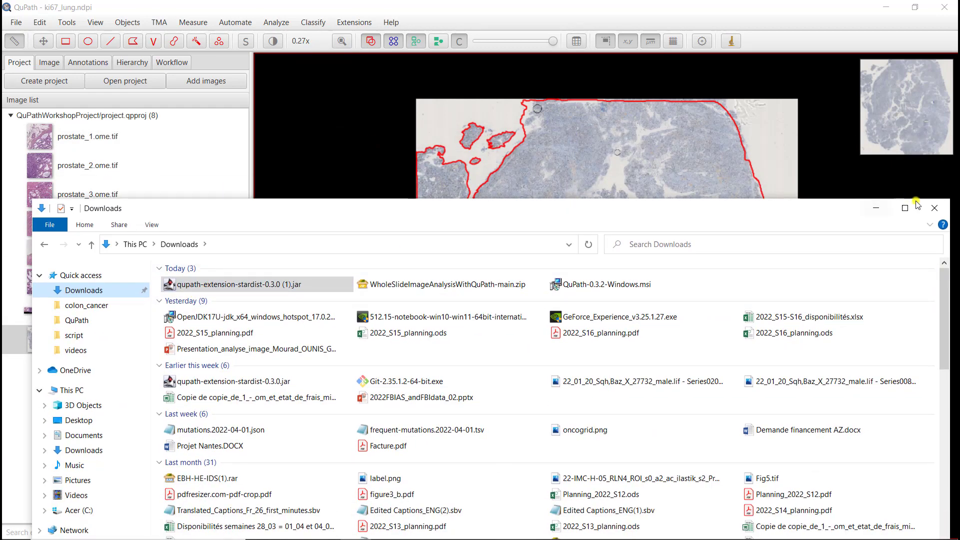
click(923, 210)
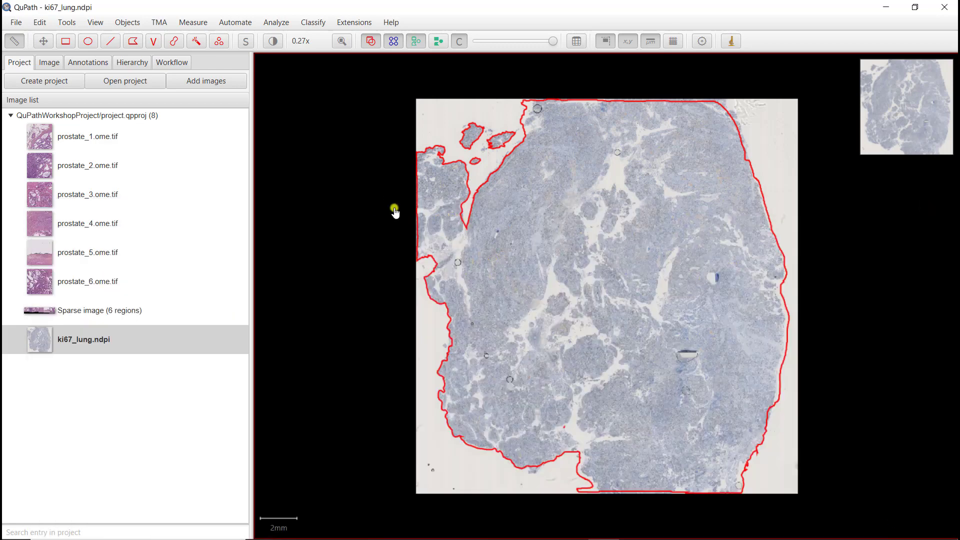
Step: Check the details of the StarDist extension in QuPath's list of installed extensions and close the list
click(361, 25)
click(359, 39)
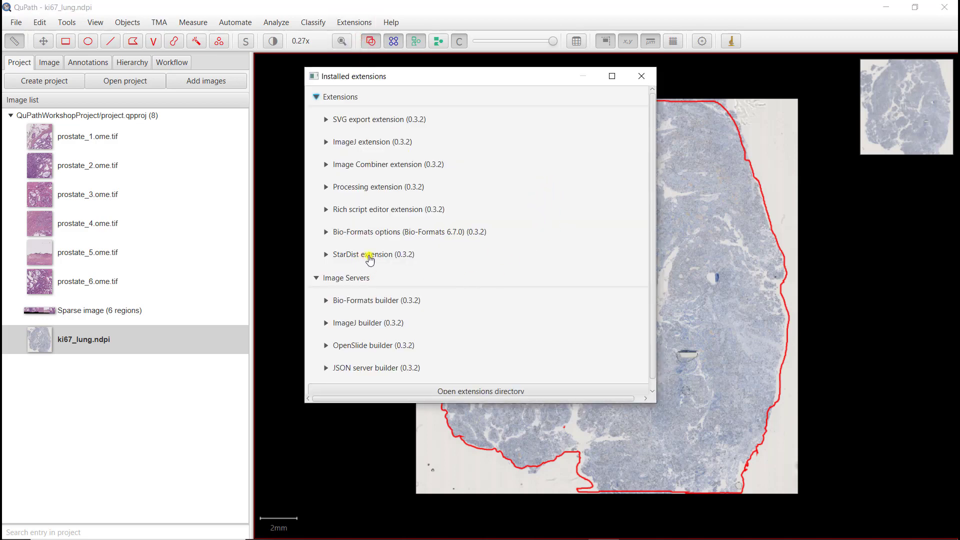
click(326, 254)
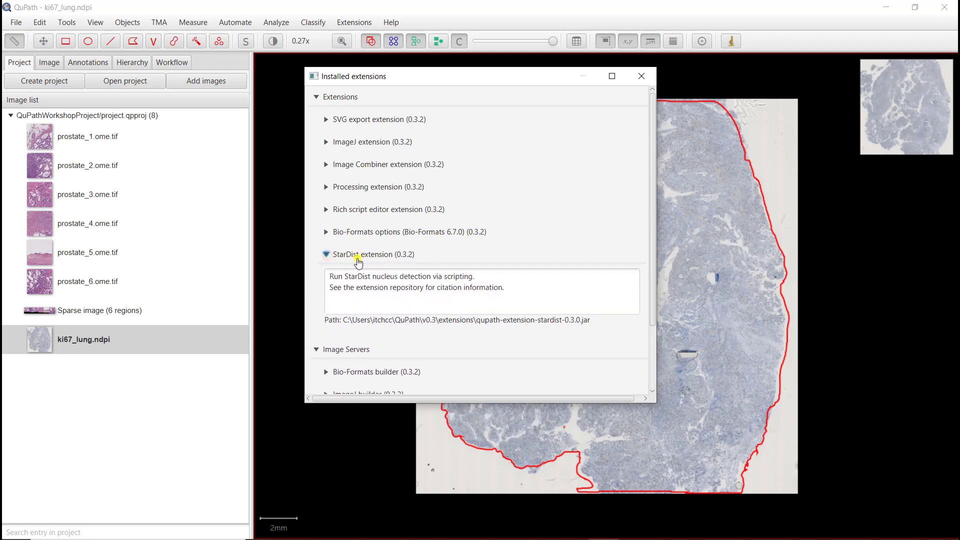
click(326, 254)
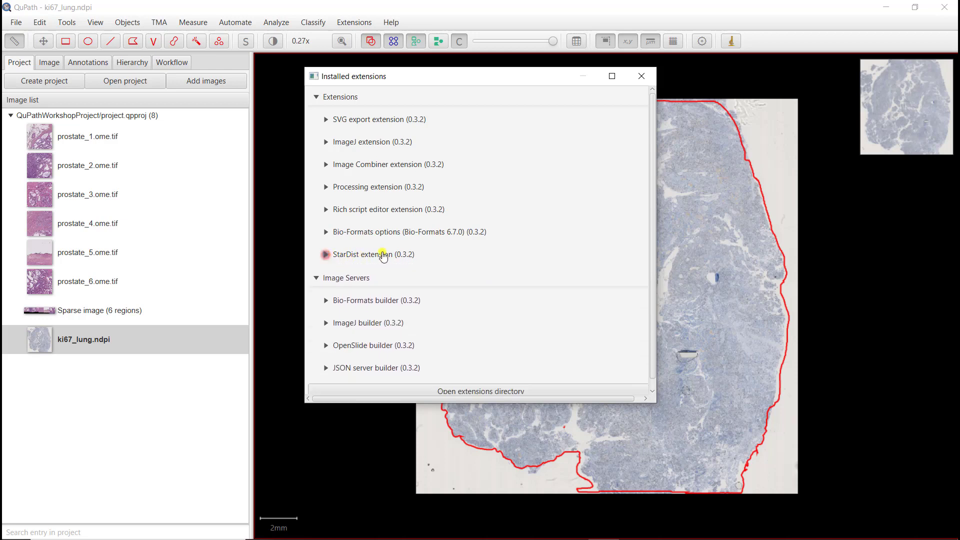
click(643, 76)
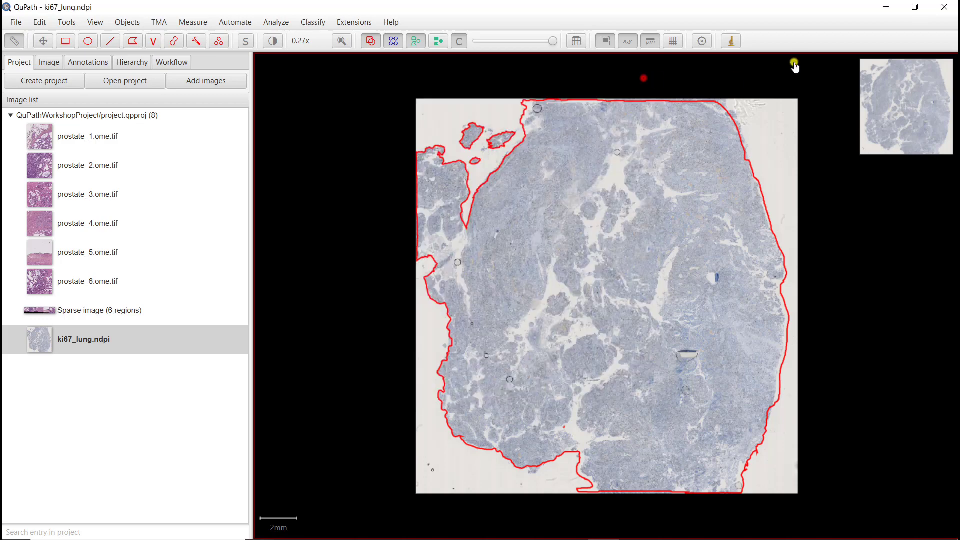
Step: Minimize QuPath and examine the script folder inside WholeSlideImageAnalysisWithQuPath-main on the desktop, selecting stardist_model_1_channel.pb
click(888, 7)
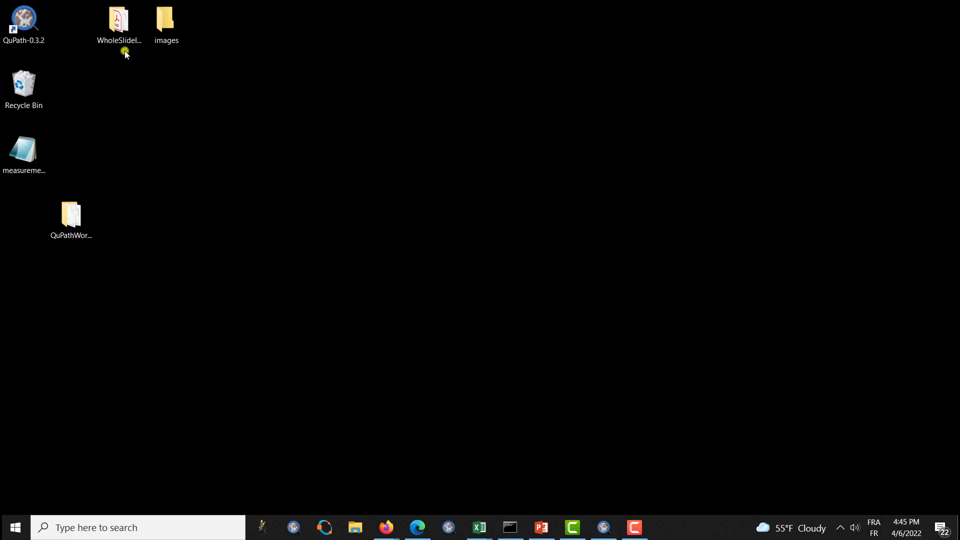
double_click(123, 33)
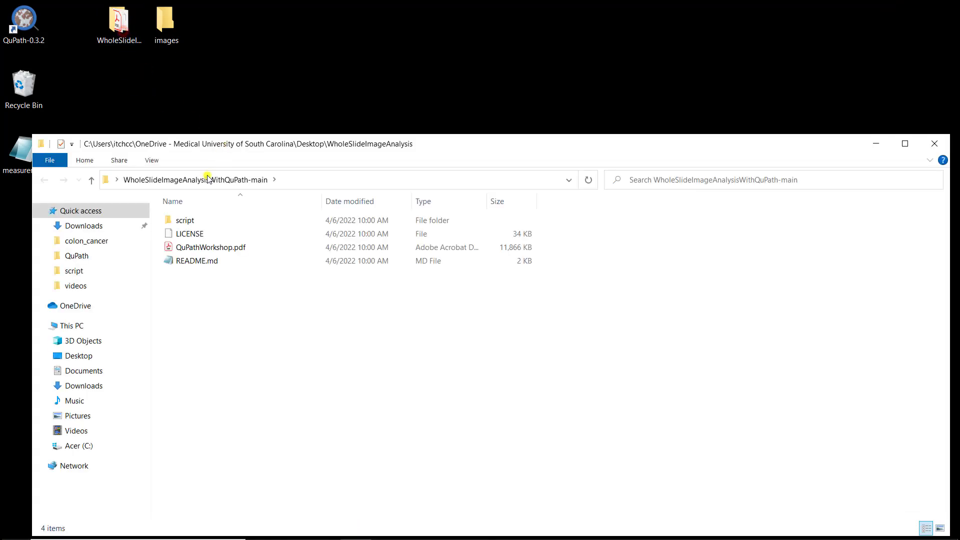
double_click(197, 220)
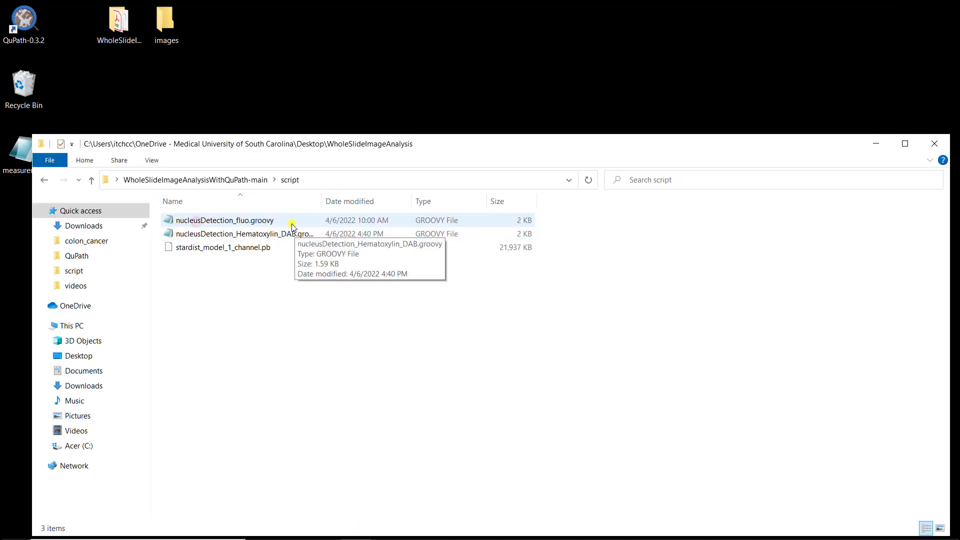
click(234, 251)
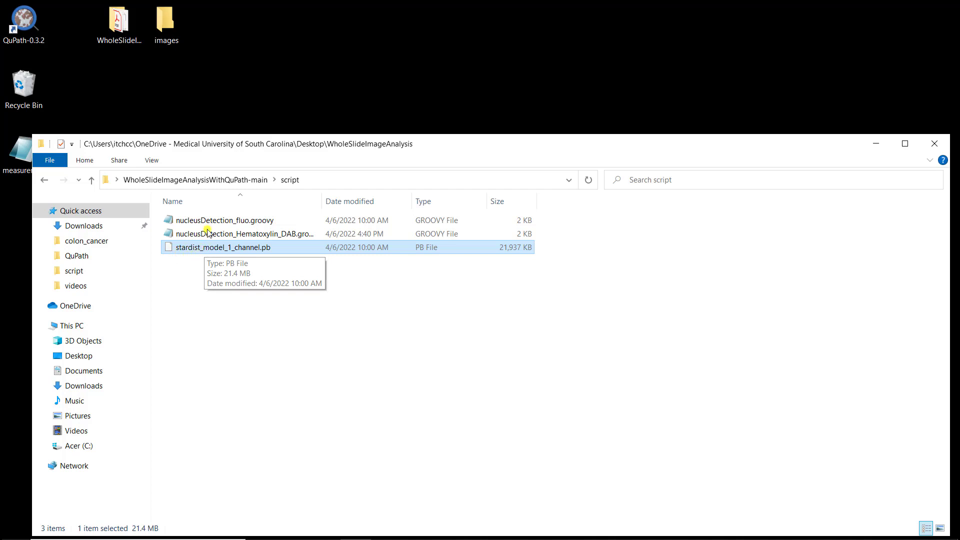
Step: Copy the script folder from WholeSlideImageAnalysisWithQuPath-main into the QuPathWorkshopProject folder on the desktop
click(199, 181)
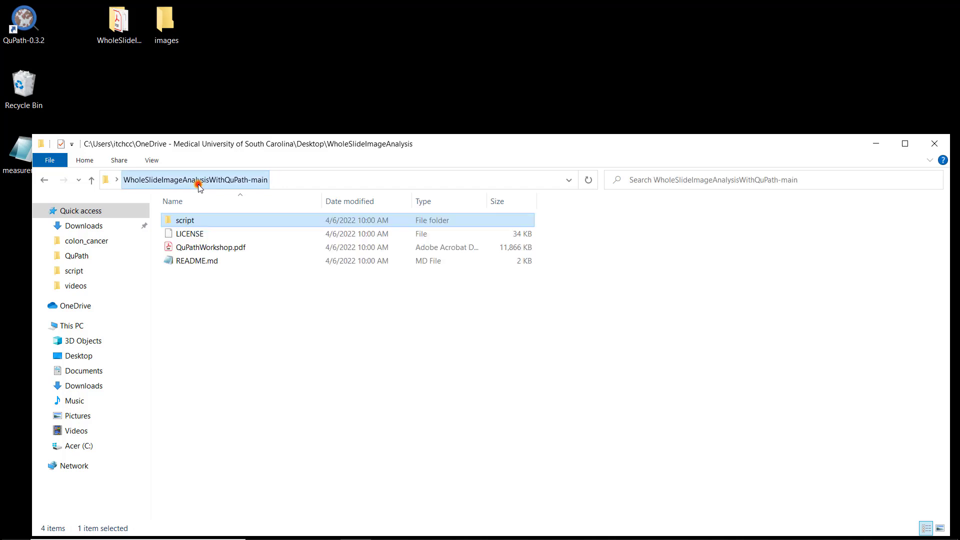
click(186, 223)
key(Escape)
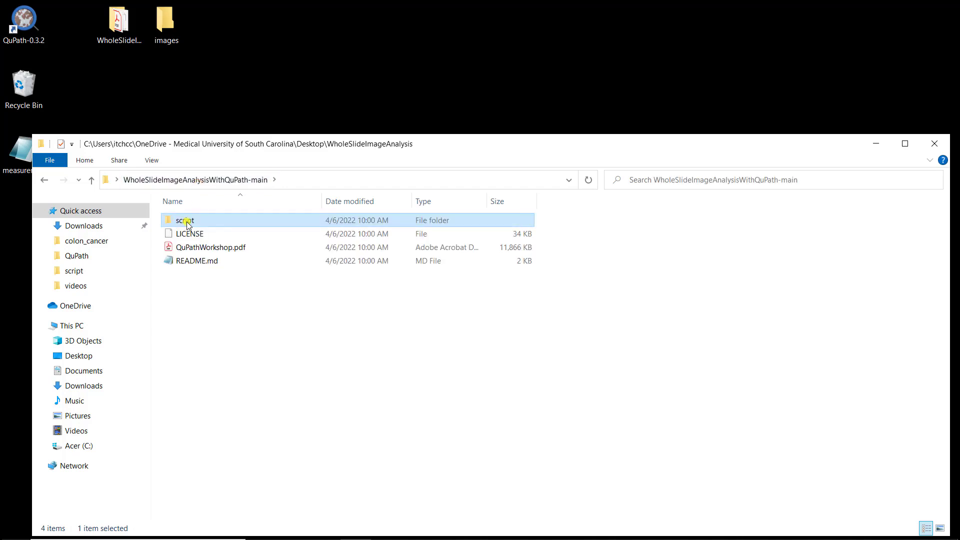
drag(202, 152, 301, 91)
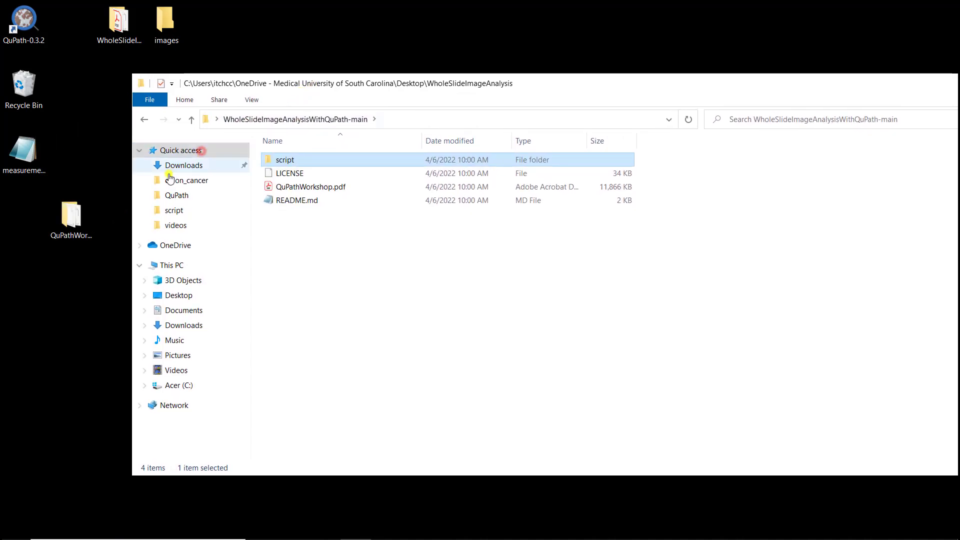
double_click(78, 223)
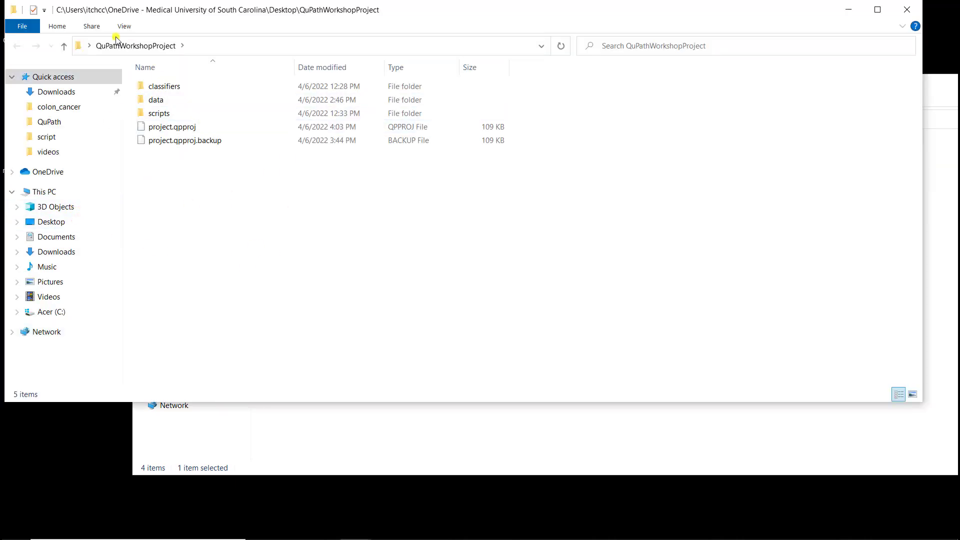
key(ctrl+v)
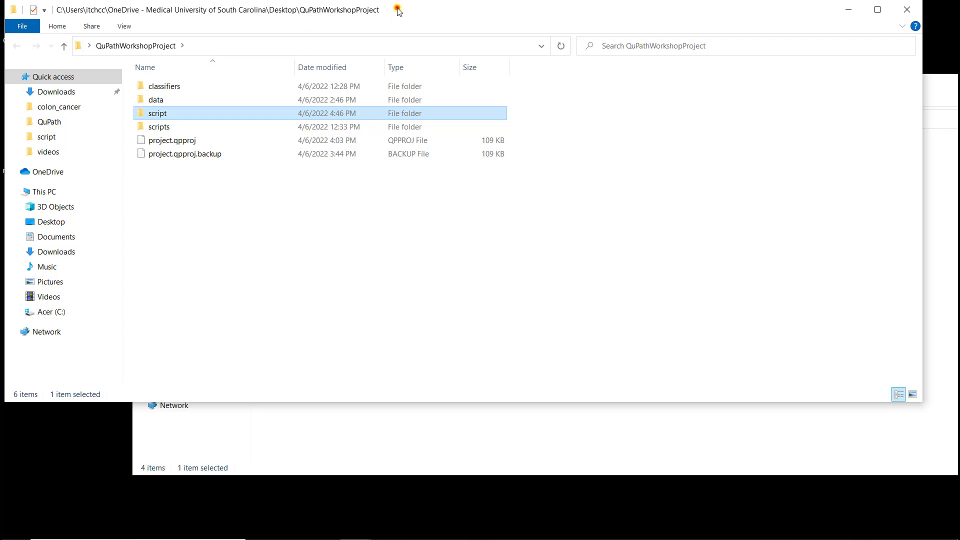
drag(400, 9, 433, 71)
Step: Switch back to QuPath and show the script editor by searching the command list for "scri"
key(alt+Tab)
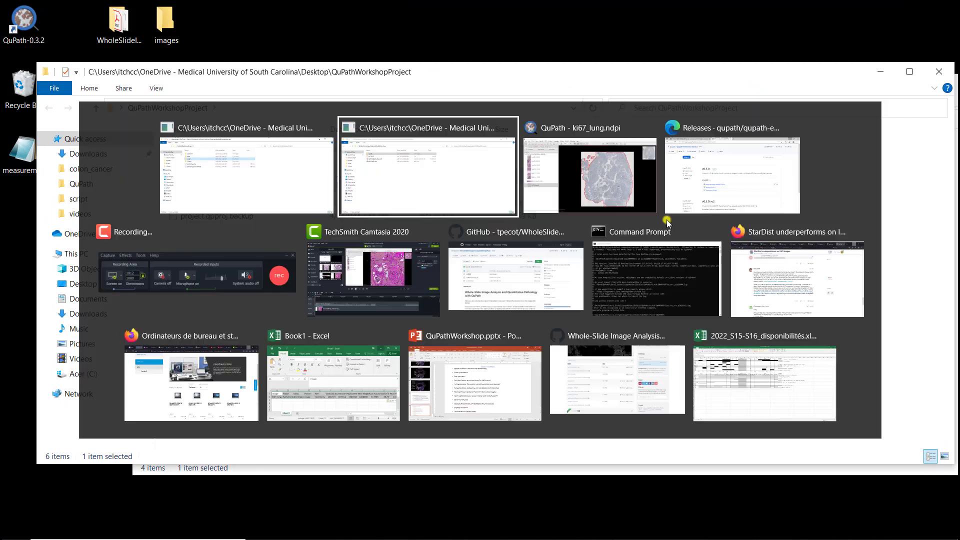
click(618, 215)
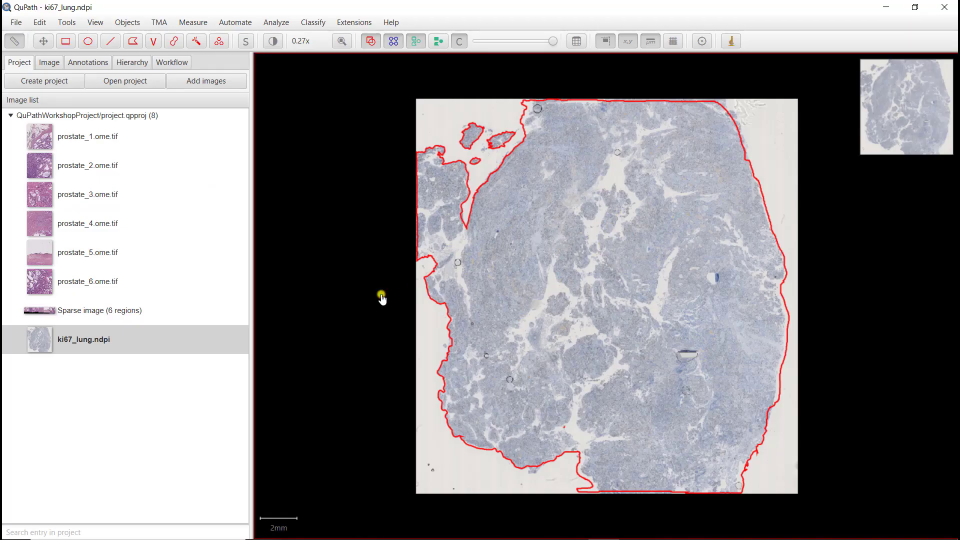
key(ctrl+l)
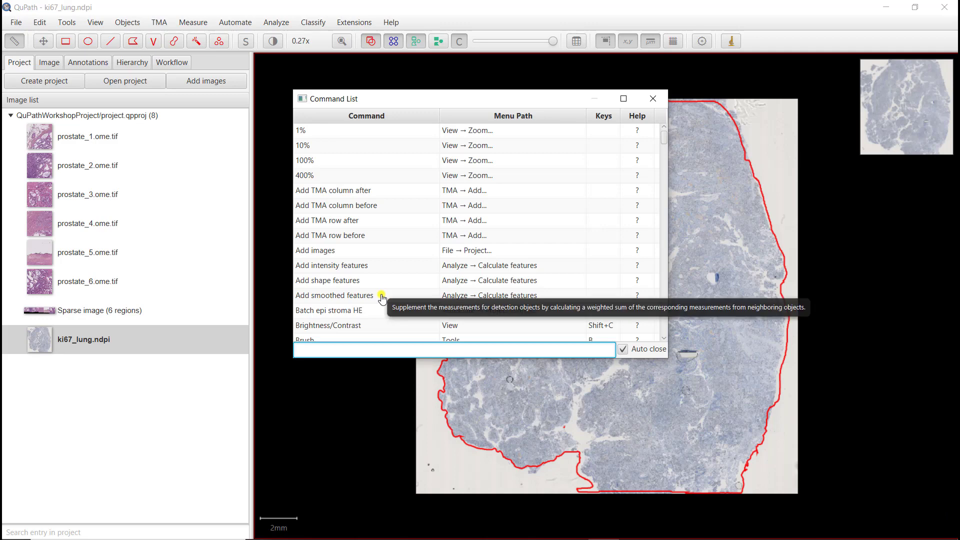
text(scri)
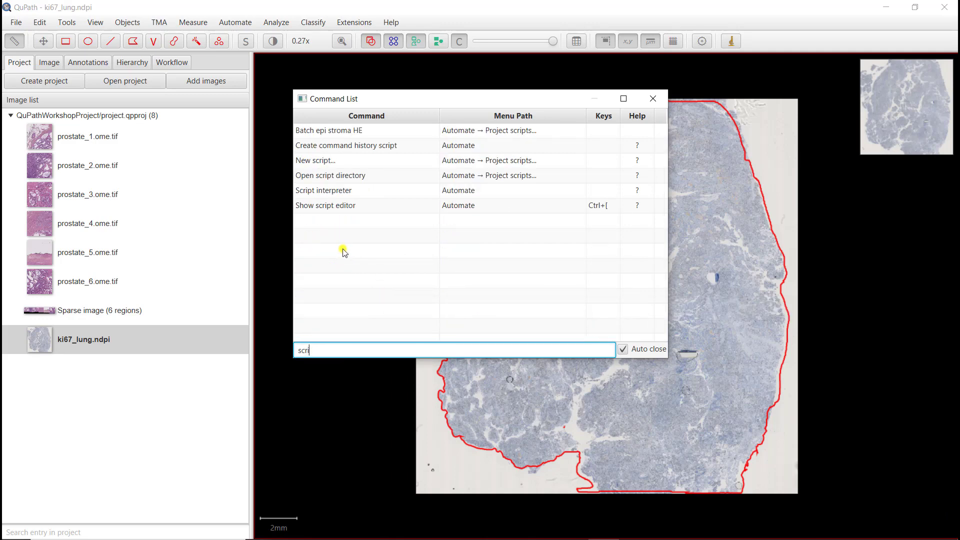
double_click(343, 206)
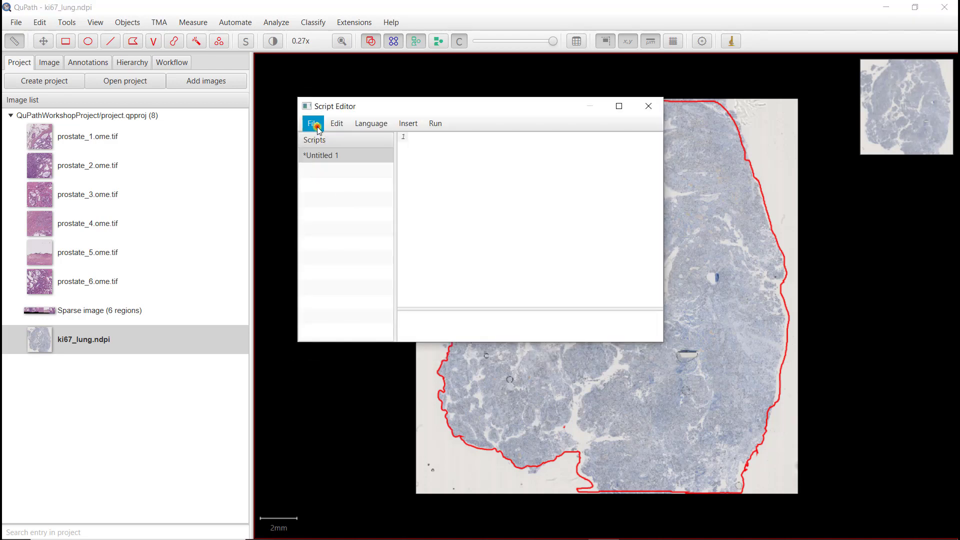
Step: Open the nucleusDetection_Hematoxylin_DAB script from the script folder and maximize the script editor
click(318, 129)
click(329, 153)
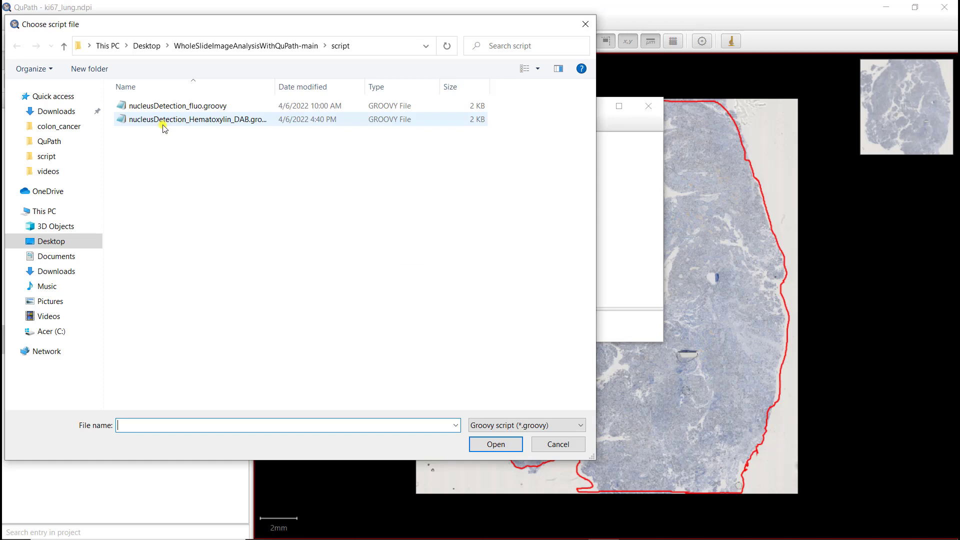
double_click(207, 120)
click(620, 106)
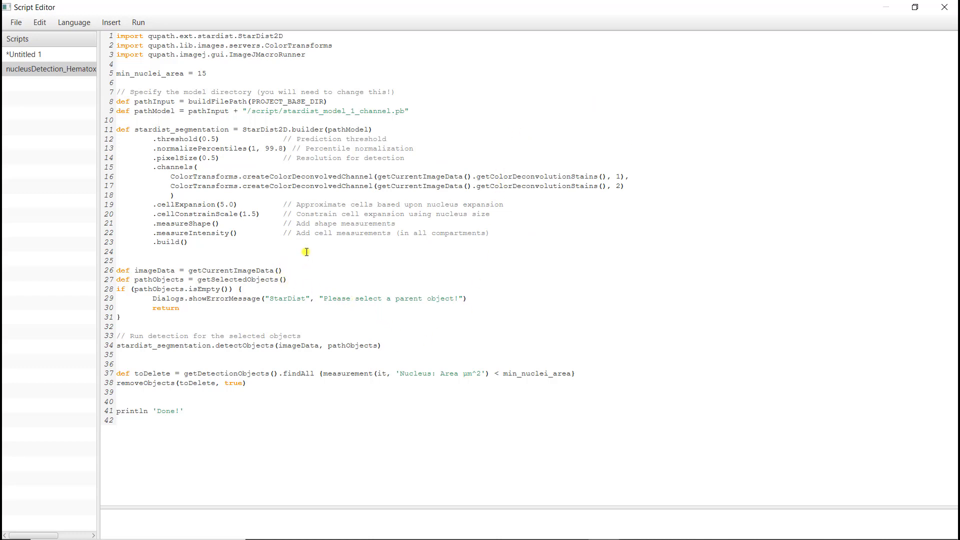
Step: Examine the script's StarDist model path, percentile normalization, pixel size, prediction threshold and the lines that get the image data and selected objects
drag(283, 111, 406, 111)
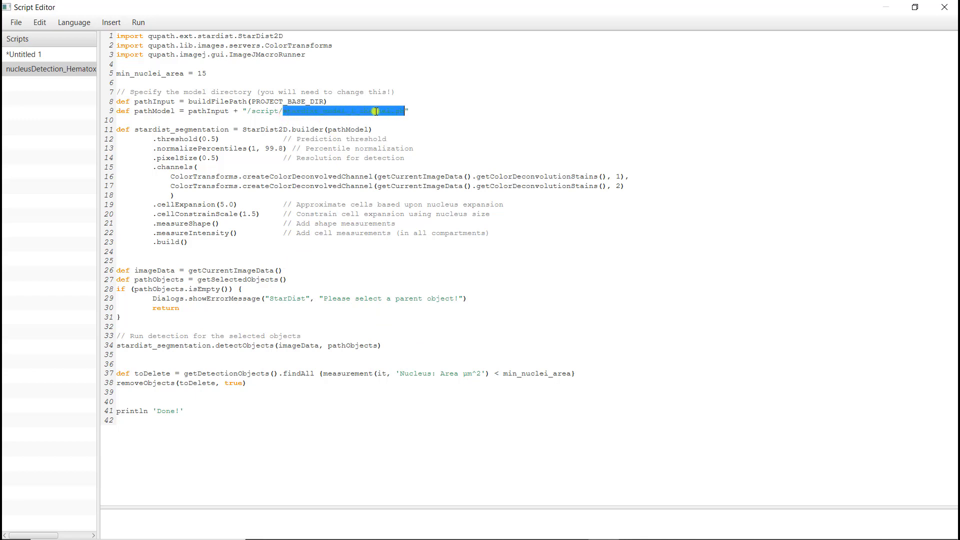
click(375, 100)
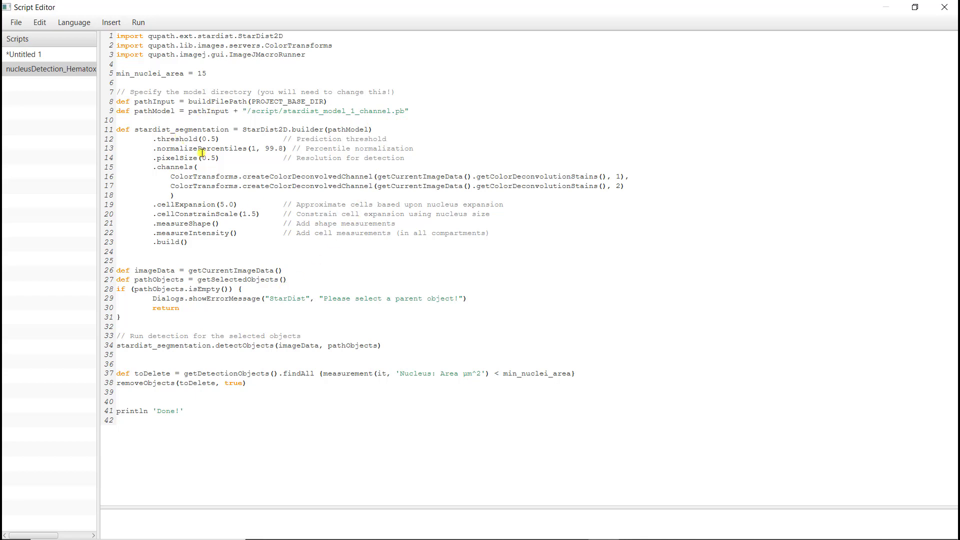
drag(152, 149, 289, 149)
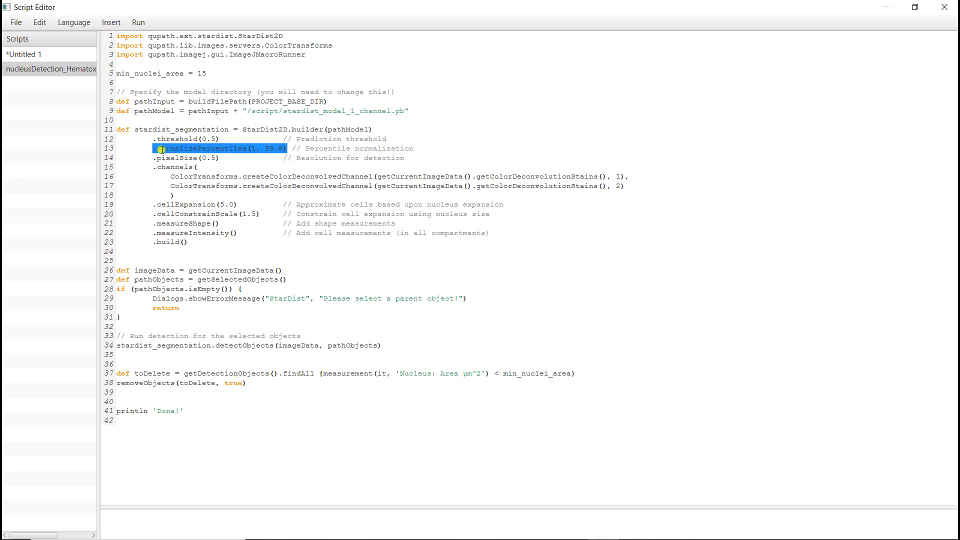
drag(153, 158, 231, 164)
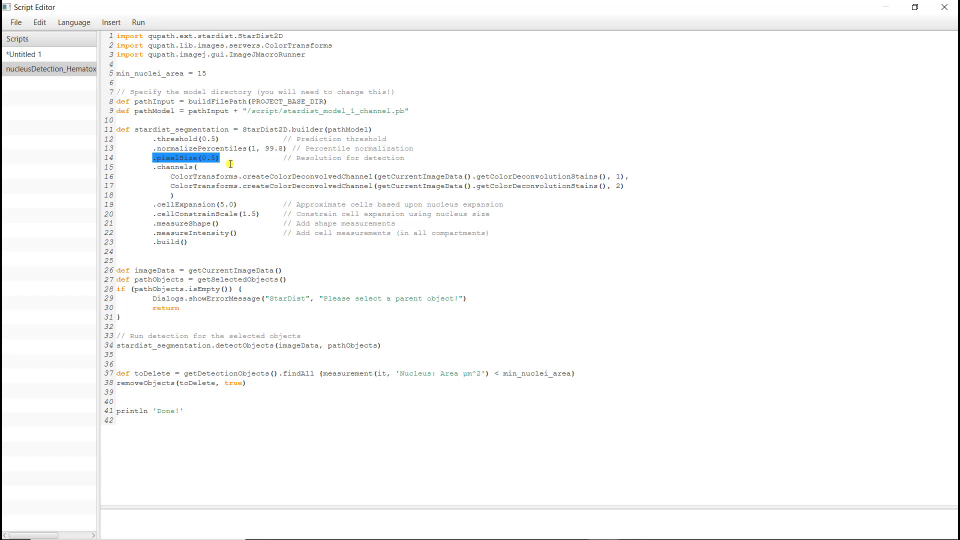
click(150, 158)
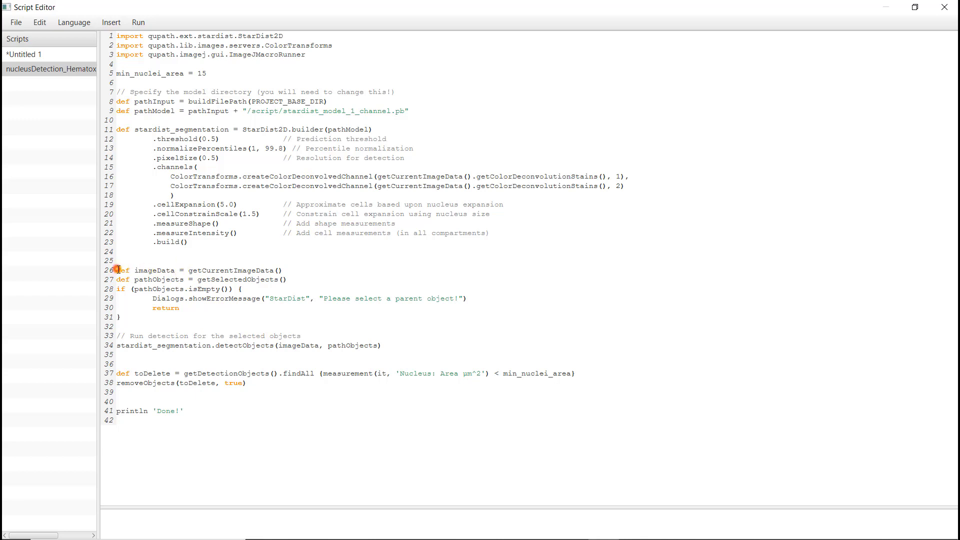
drag(118, 268, 279, 279)
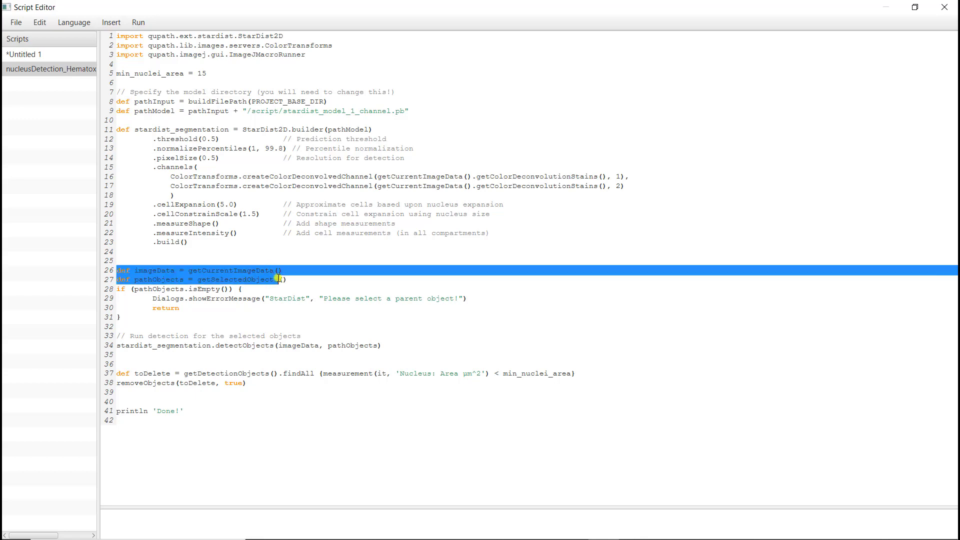
click(280, 279)
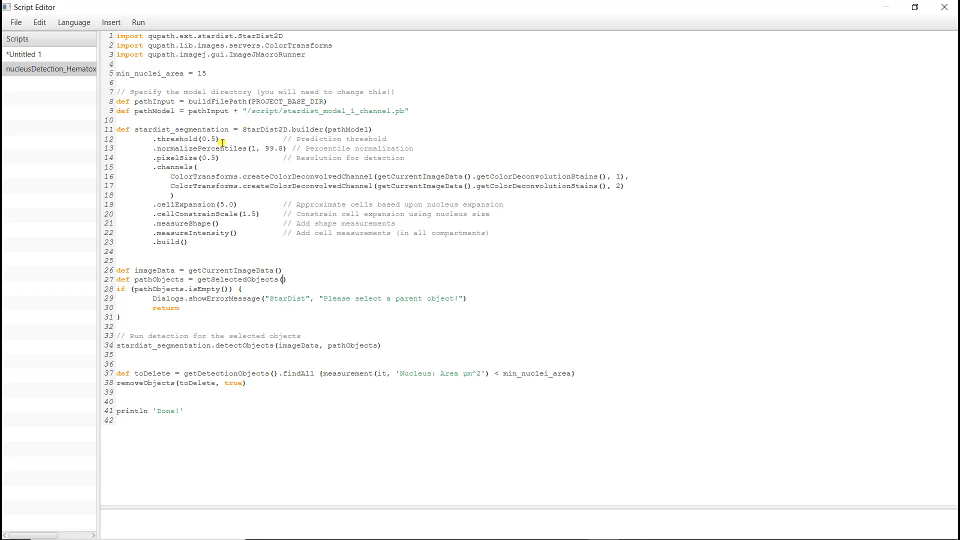
drag(199, 158, 216, 158)
drag(191, 136, 213, 138)
click(180, 140)
Step: Restore the script editor's smaller size, move it aside and draw a rectangle annotation over an area of mixed blue and brown nuclei
click(915, 7)
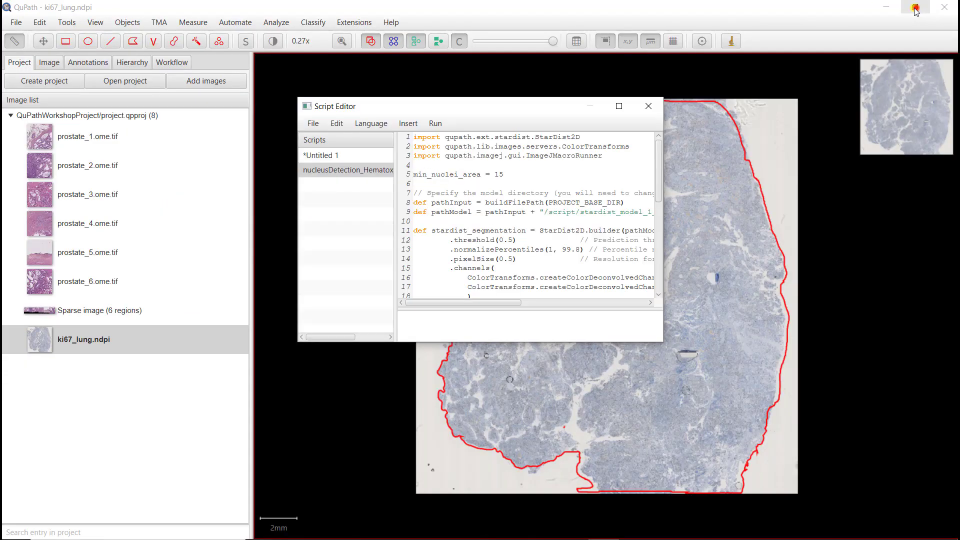
drag(564, 108, 286, 213)
click(67, 43)
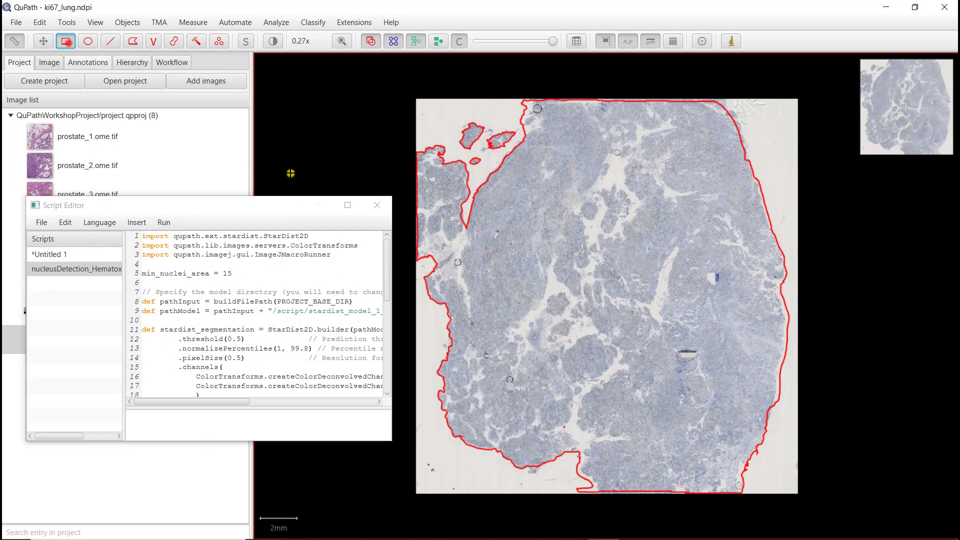
scroll(539, 209, up, 4)
scroll(514, 193, up, 4)
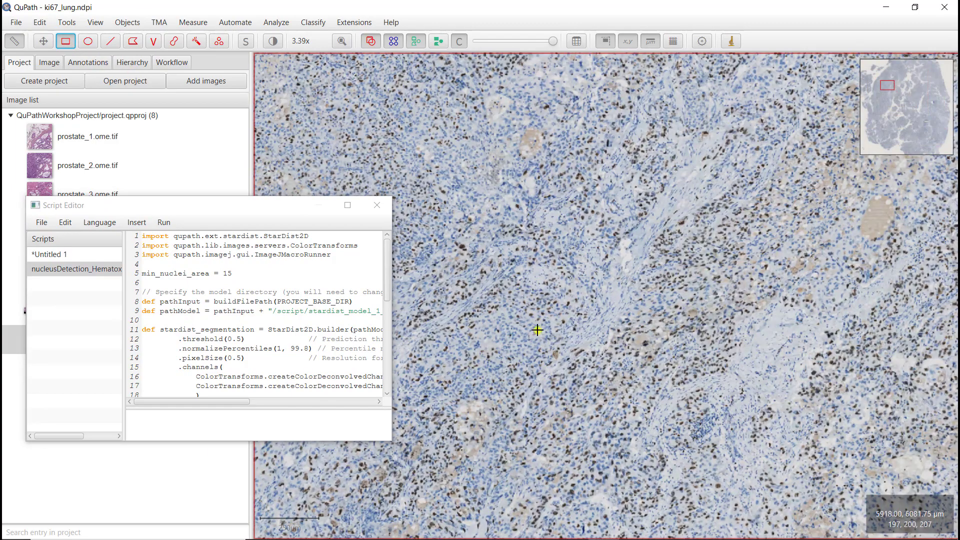
mouse_move(483, 244)
mouse_down()
mouse_move(547, 300)
mouse_move(678, 367)
mouse_up()
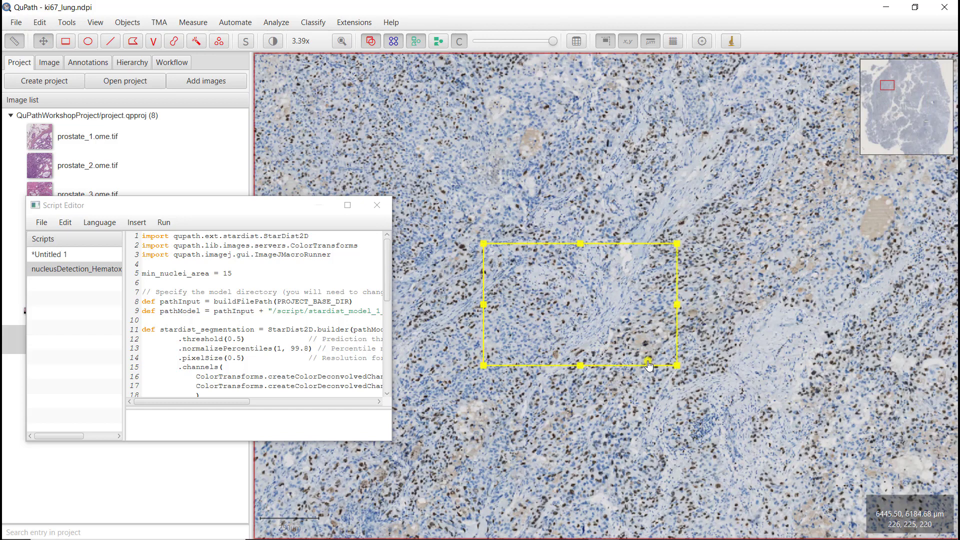
scroll(647, 360, up, 3)
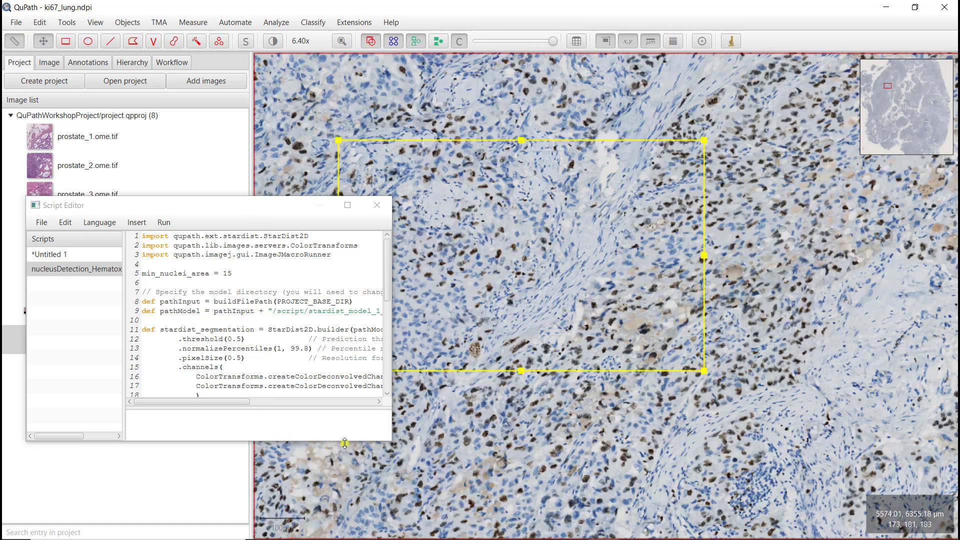
Step: Widen the script editor, comment out the stain 2 channel on line 17 and the trailing comma on line 16, and run the script
click(393, 429)
drag(393, 429, 668, 450)
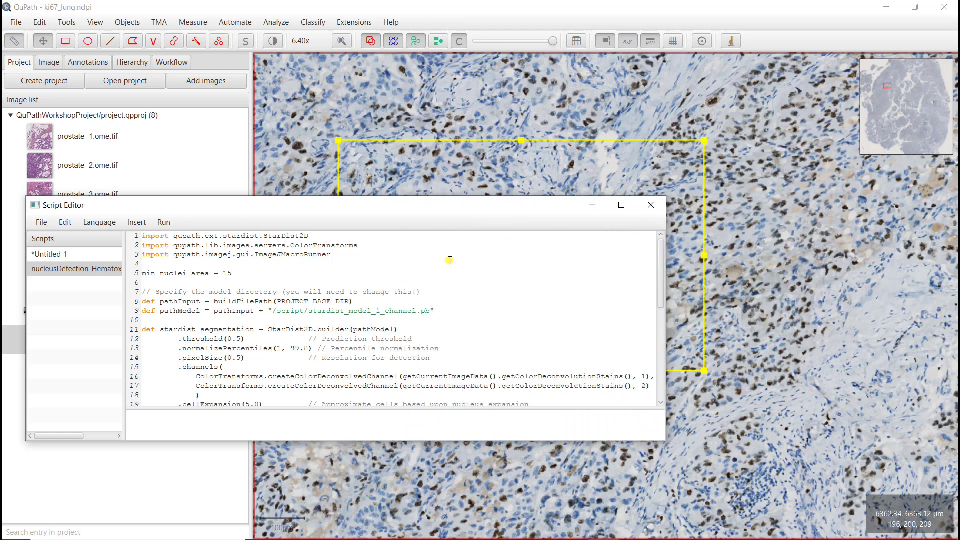
drag(440, 210, 447, 312)
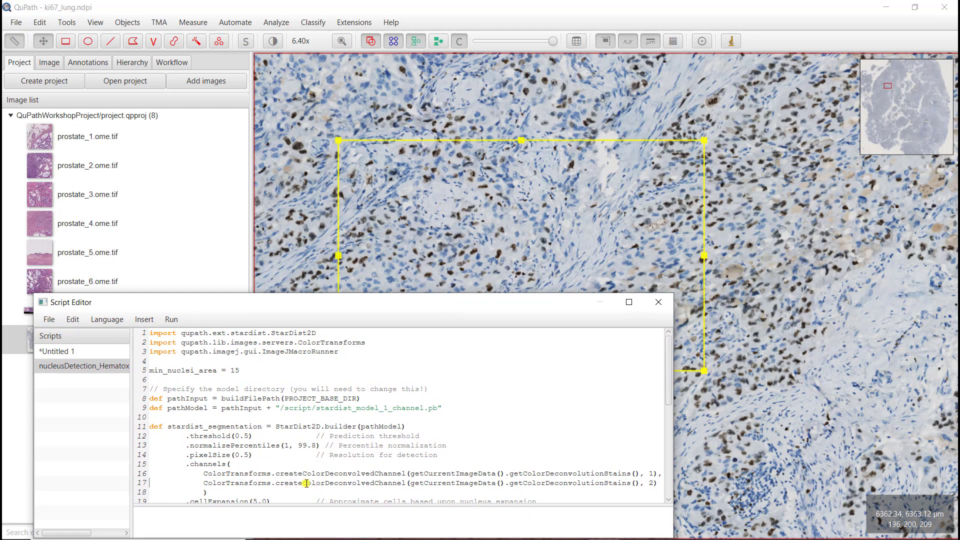
text(//            )
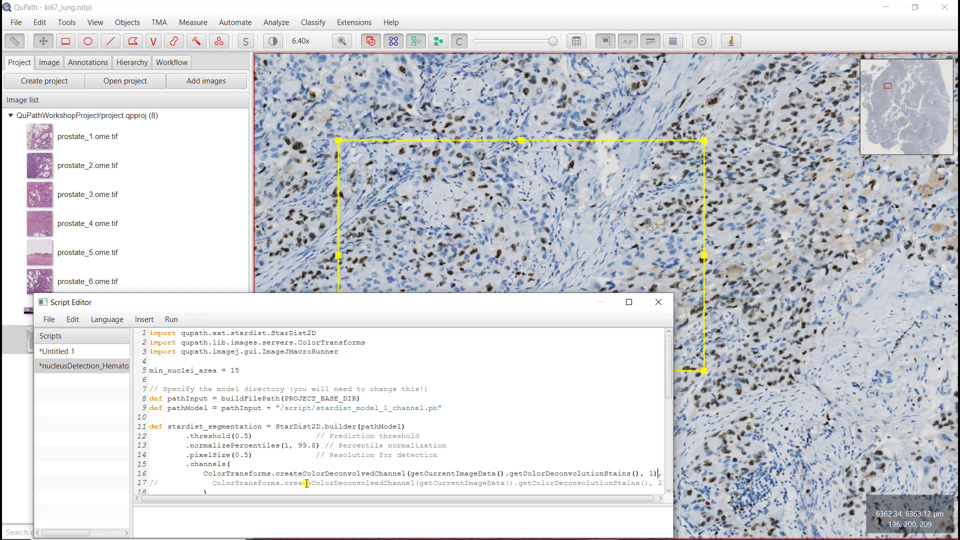
text(//)
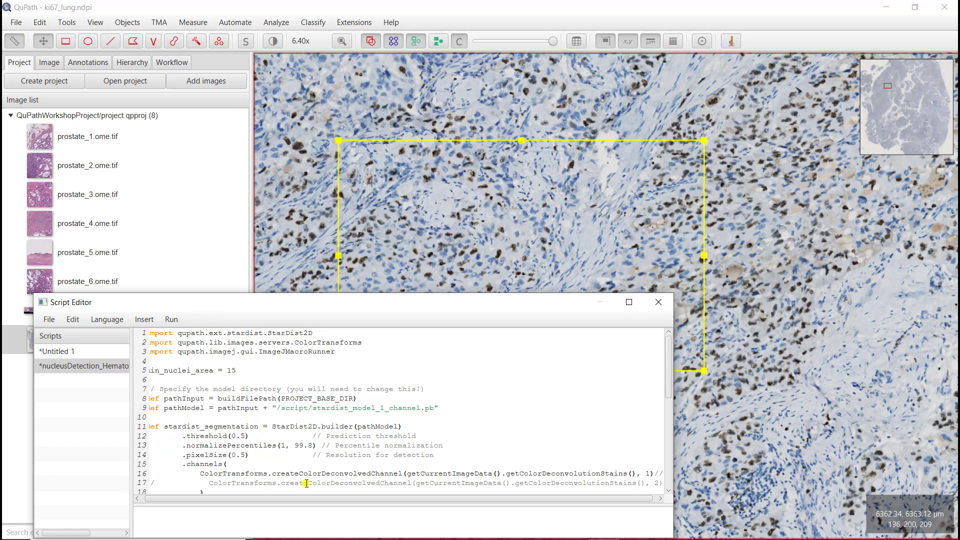
key(ctrl+r)
drag(333, 305, 332, 358)
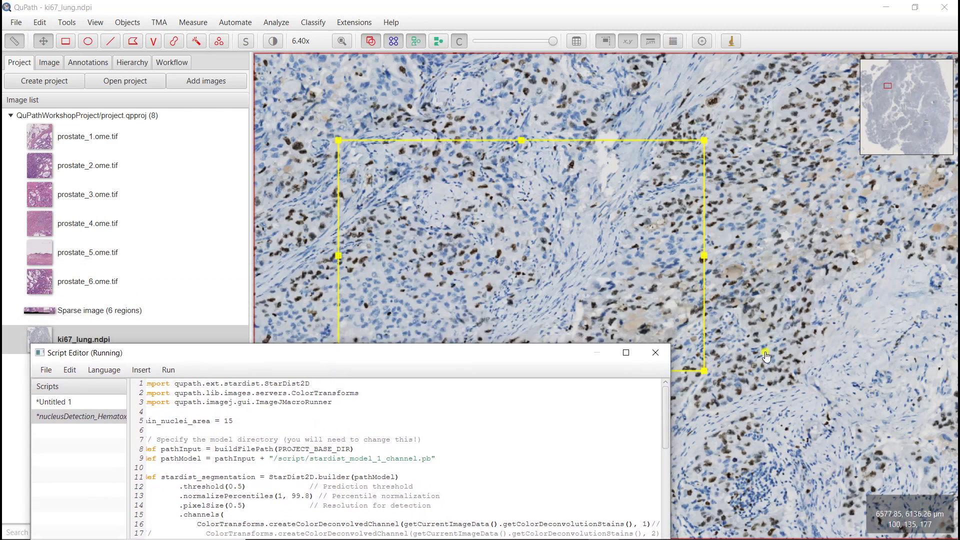
click(760, 381)
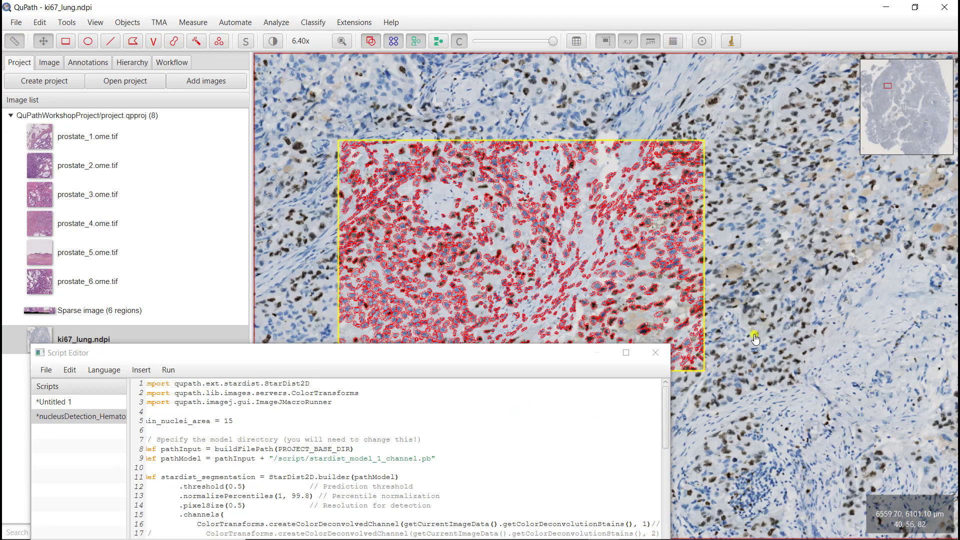
Step: Set the cell display to nuclei only and inspect the detected nuclei inside the rectangle up close
drag(755, 336, 770, 273)
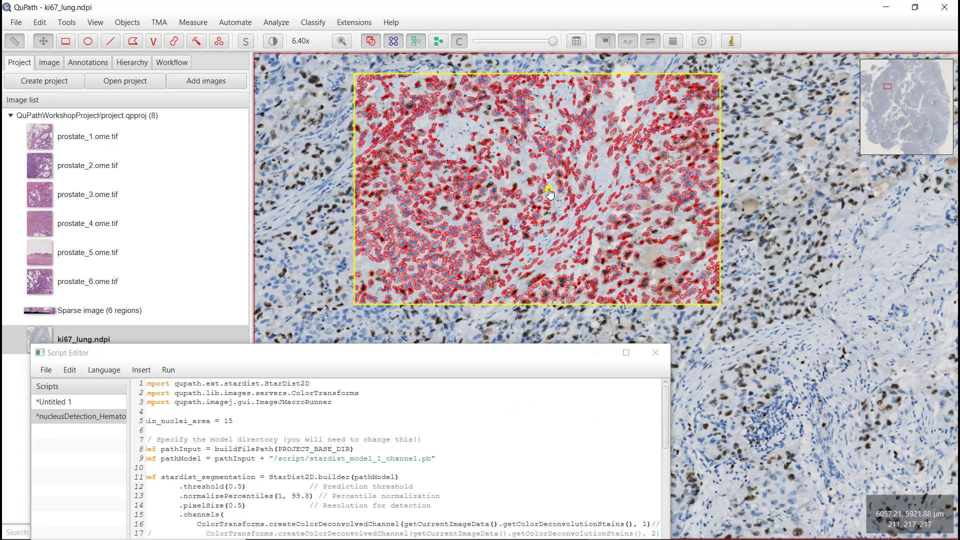
scroll(545, 198, up, 2)
scroll(539, 224, up, 4)
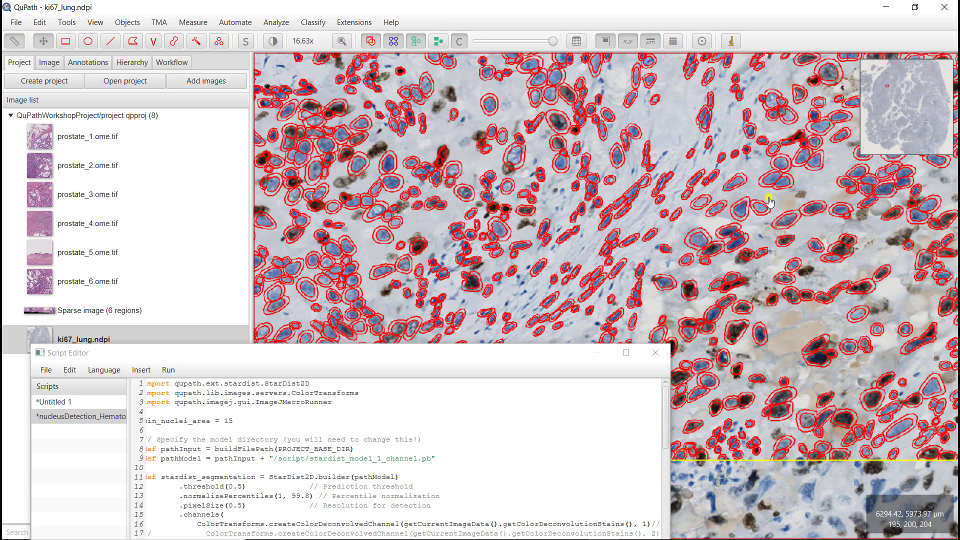
click(120, 26)
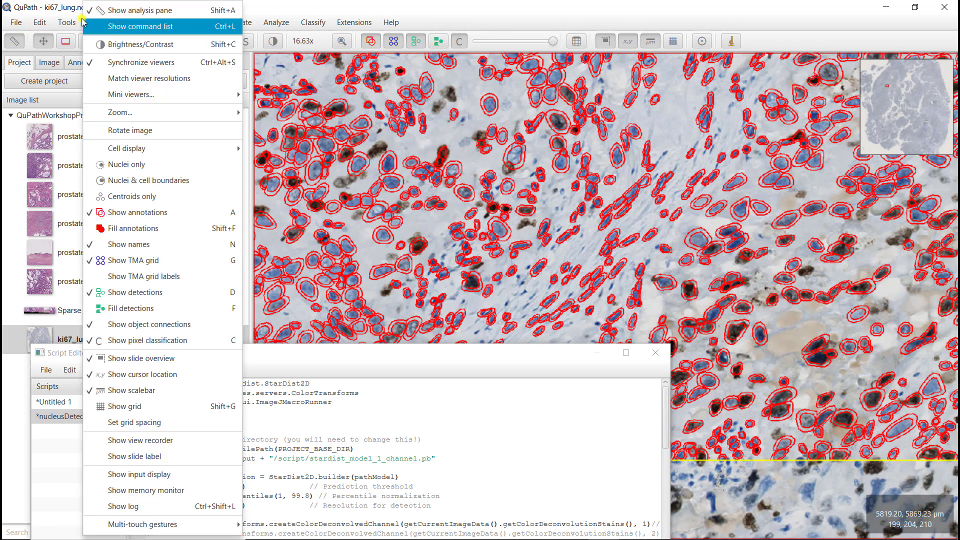
mouse_move(102, 23)
click(67, 22)
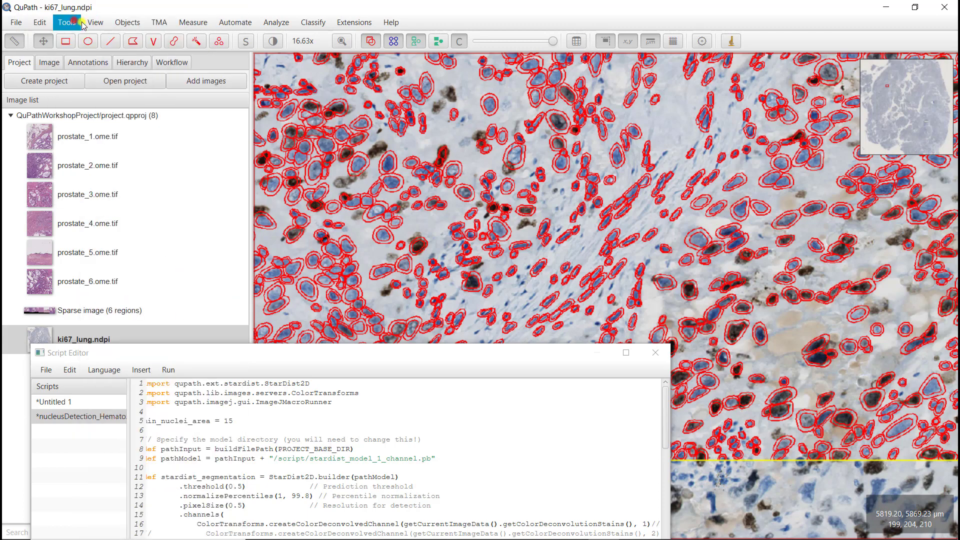
click(89, 23)
click(153, 168)
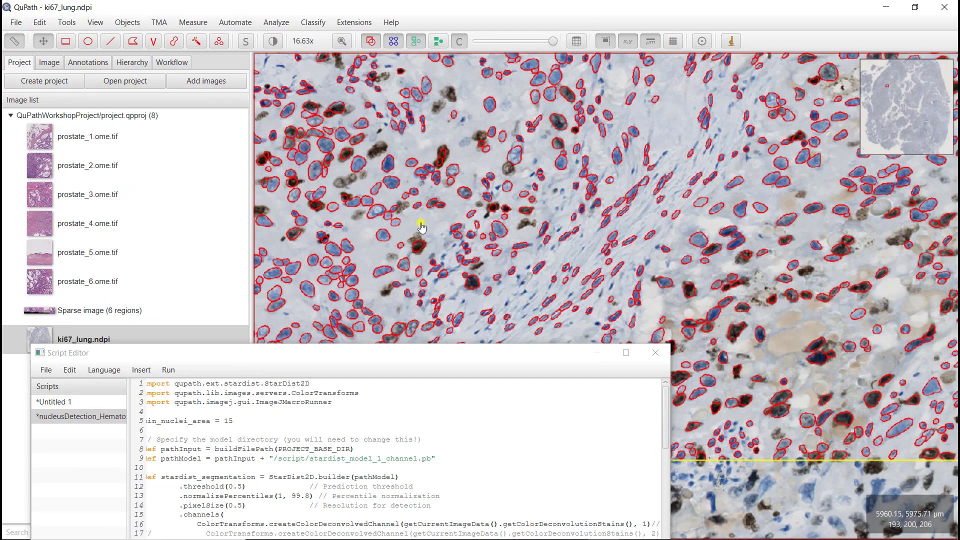
drag(424, 227, 483, 203)
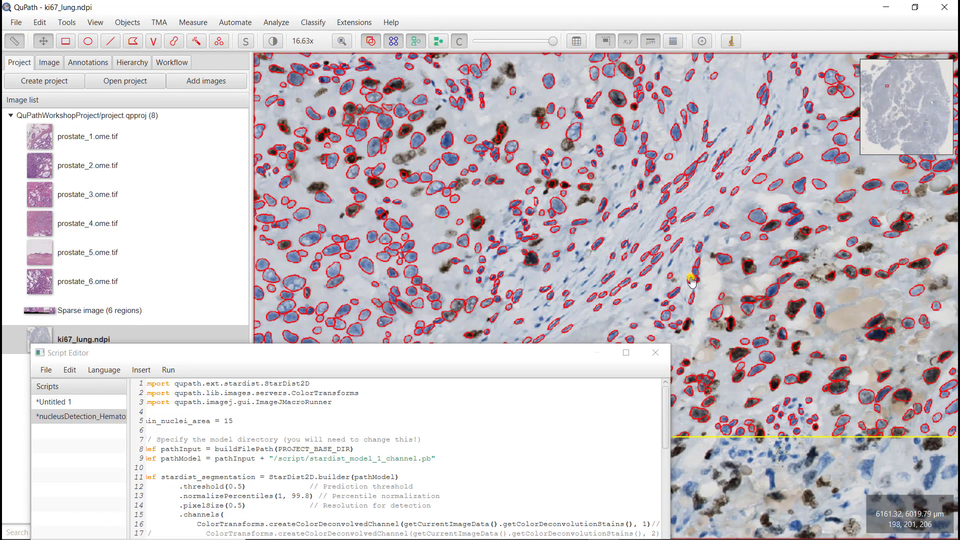
drag(853, 307, 774, 333)
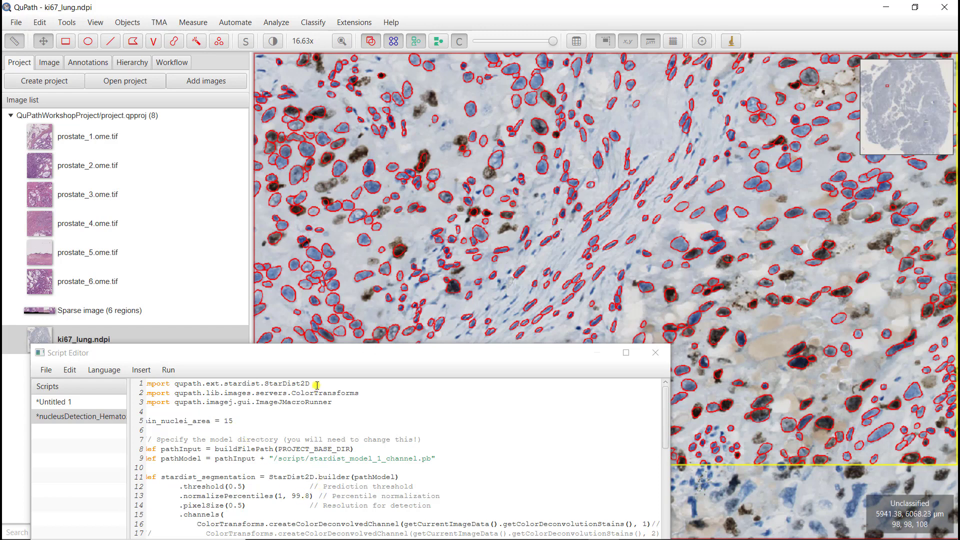
Step: Change the color deconvolution channel on line 16 to 2 and run the detection script again
key(ctrl+r)
key(ctrl+r)
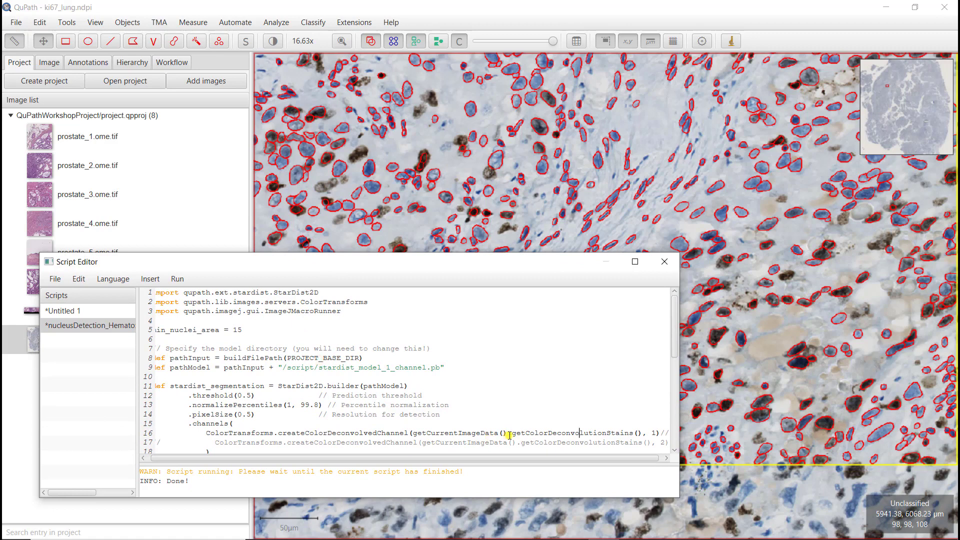
double_click(653, 433)
text(2)
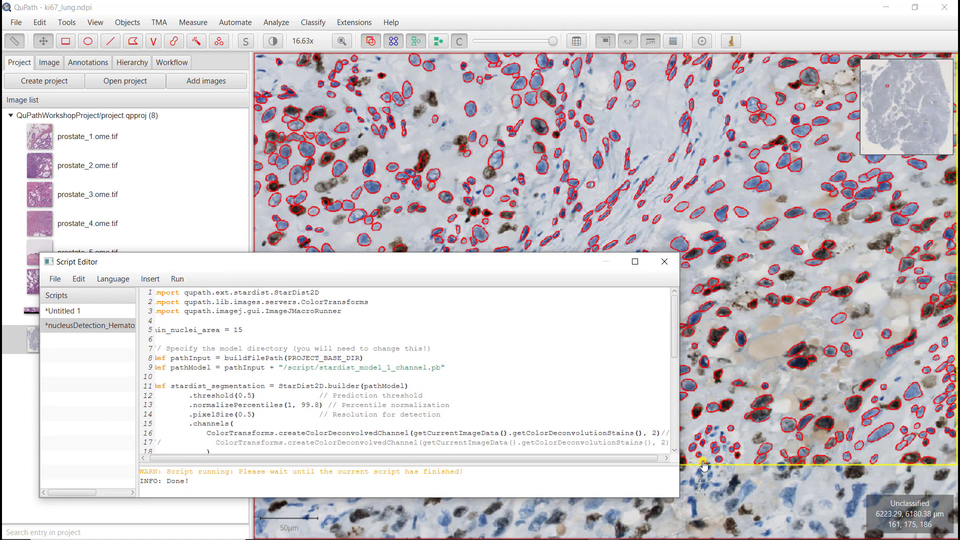
key(ctrl+r)
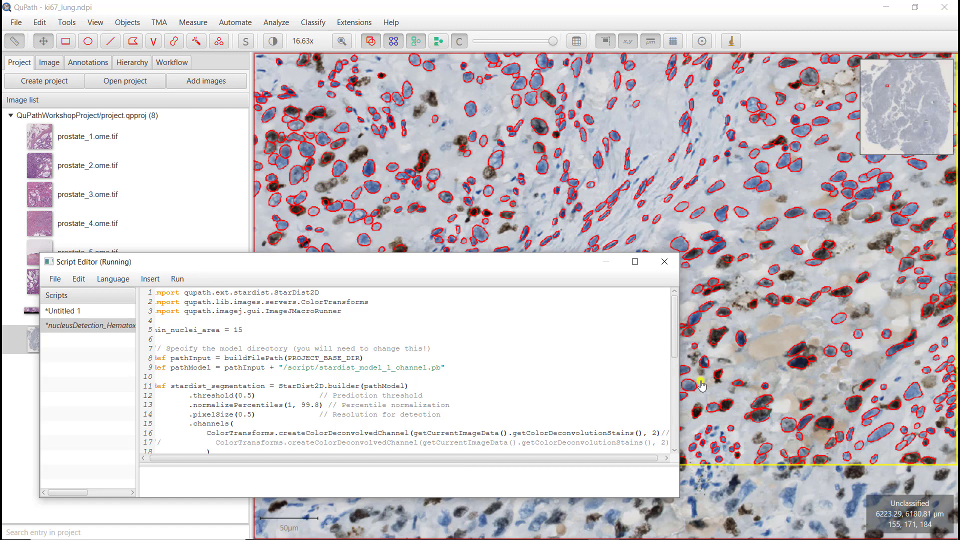
drag(510, 265, 486, 422)
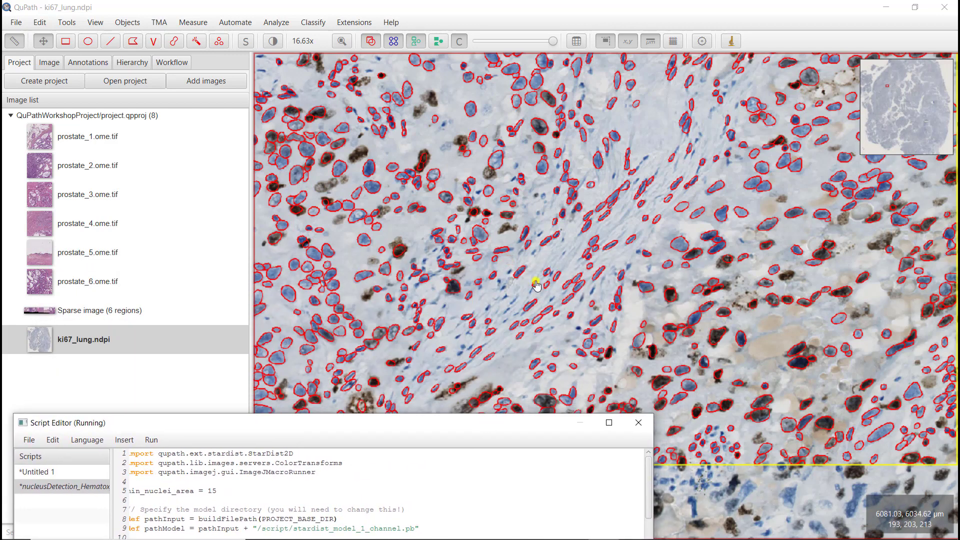
Step: Check the script's progress and examine the newly detected nuclei across the whole rectangle
scroll(540, 246, down, 2)
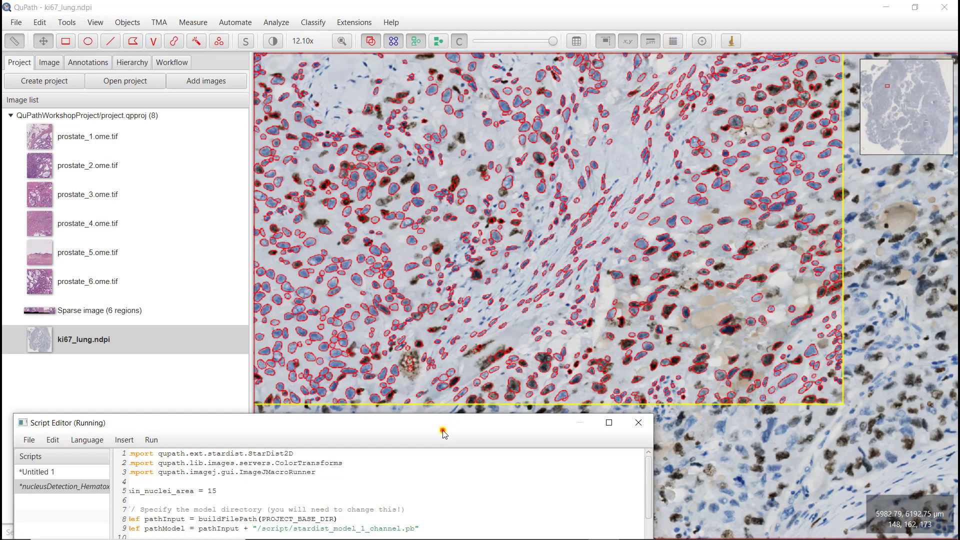
drag(443, 431, 454, 280)
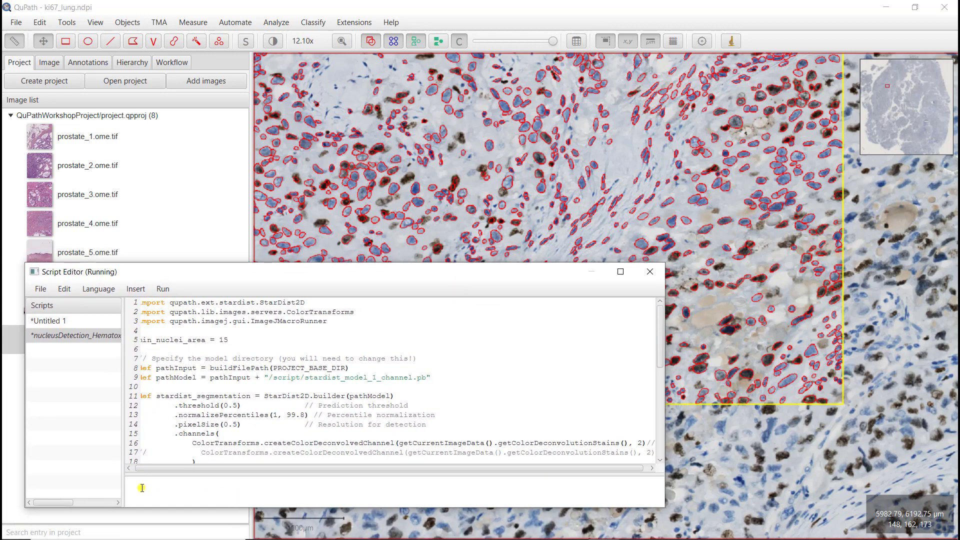
drag(316, 274, 339, 482)
scroll(542, 192, down, 2)
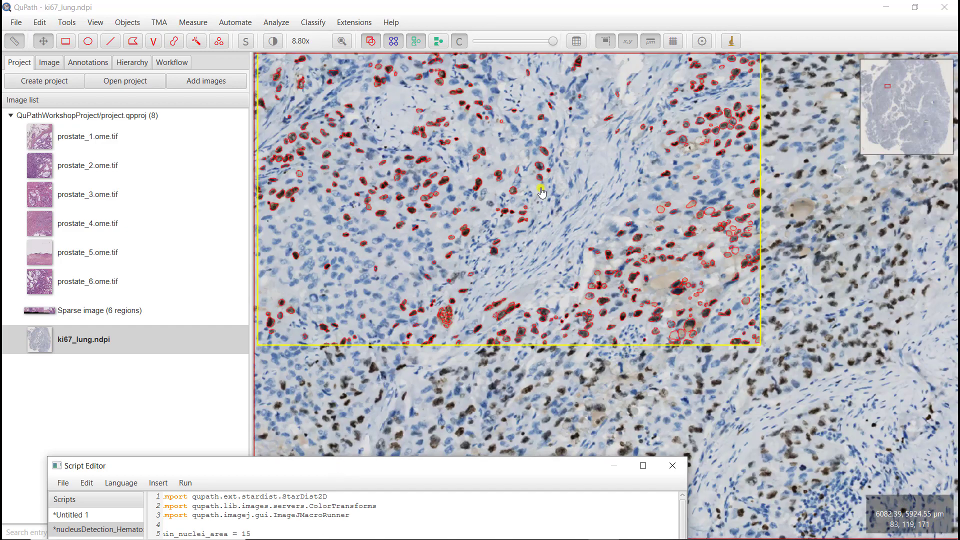
scroll(541, 192, down, 1)
click(422, 265)
scroll(422, 269, down, 1)
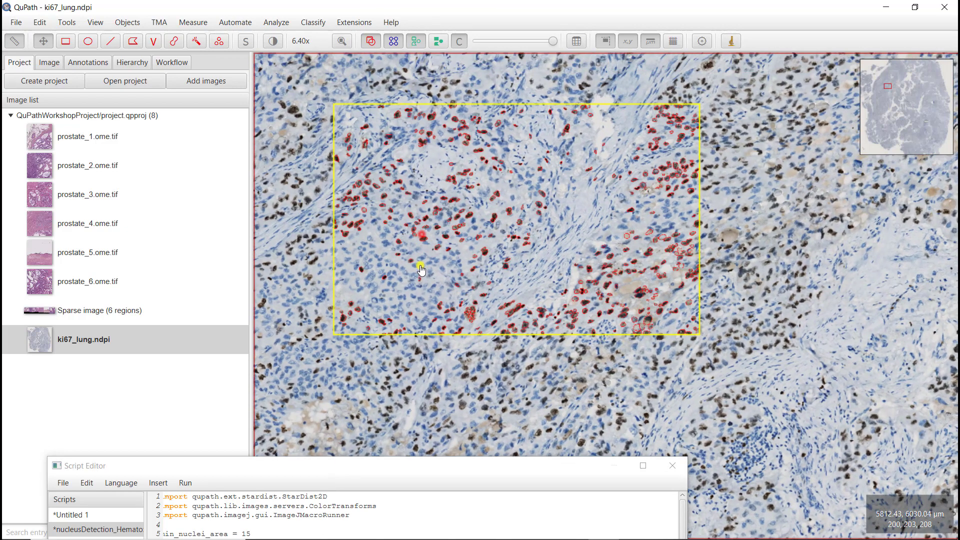
Step: Restore the stain 2 channel on line 17 and the trailing comma on line 16, set line 16's channel to 1, and save the script
scroll(422, 269, up, 2)
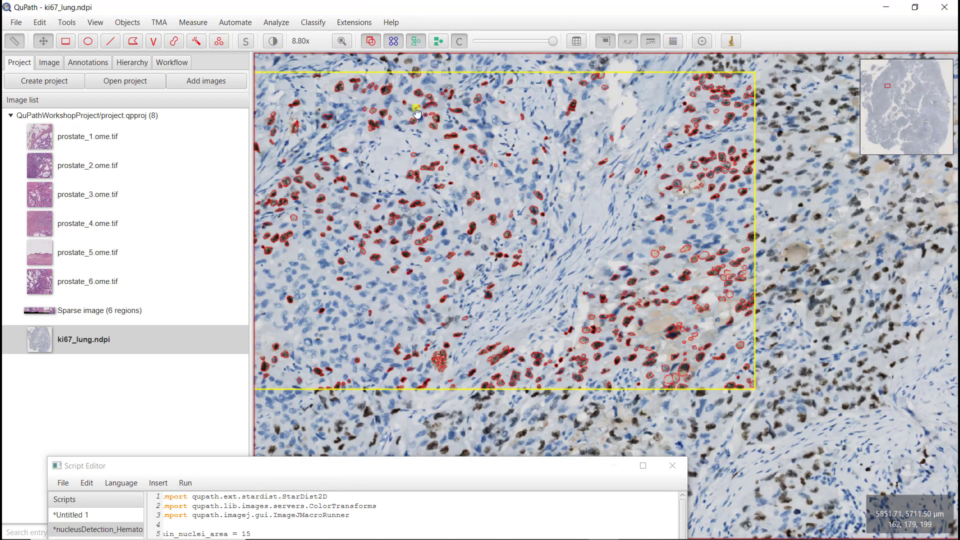
scroll(589, 337, up, 2)
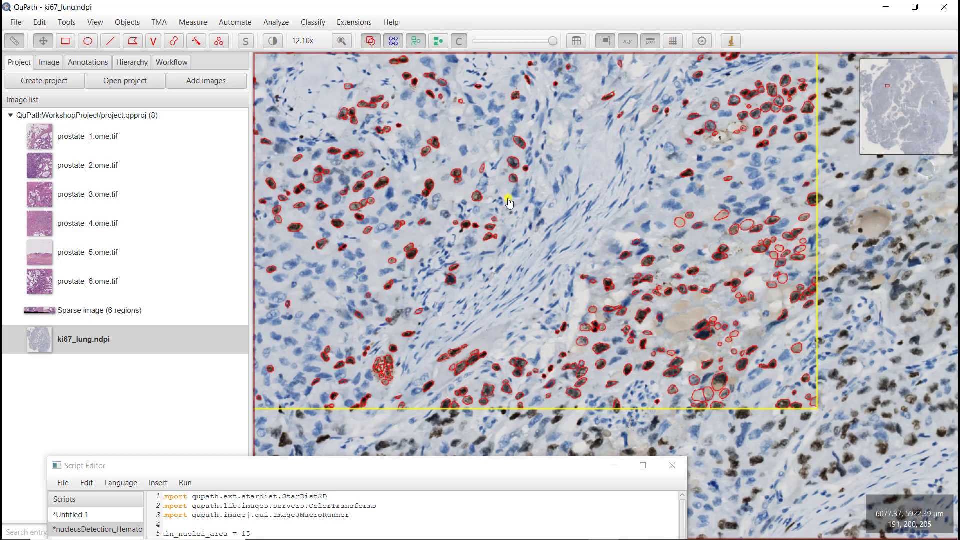
drag(281, 465, 264, 289)
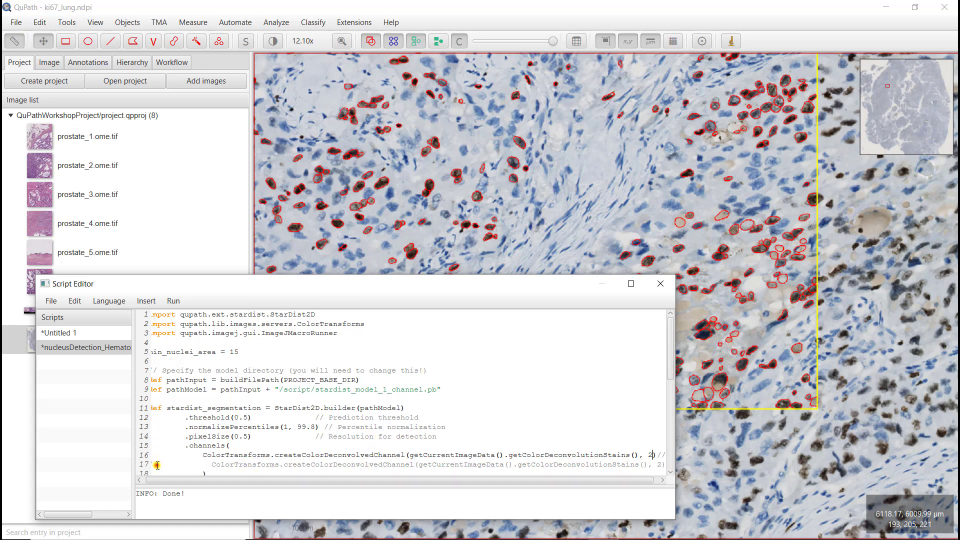
key(ctrl+slash)
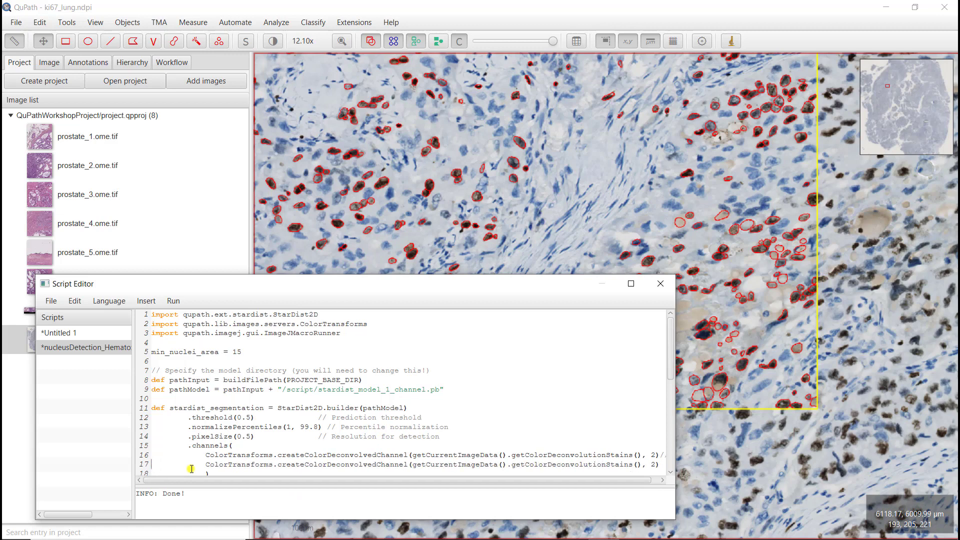
key(End)
key(BackSpace)
key(BackSpace)
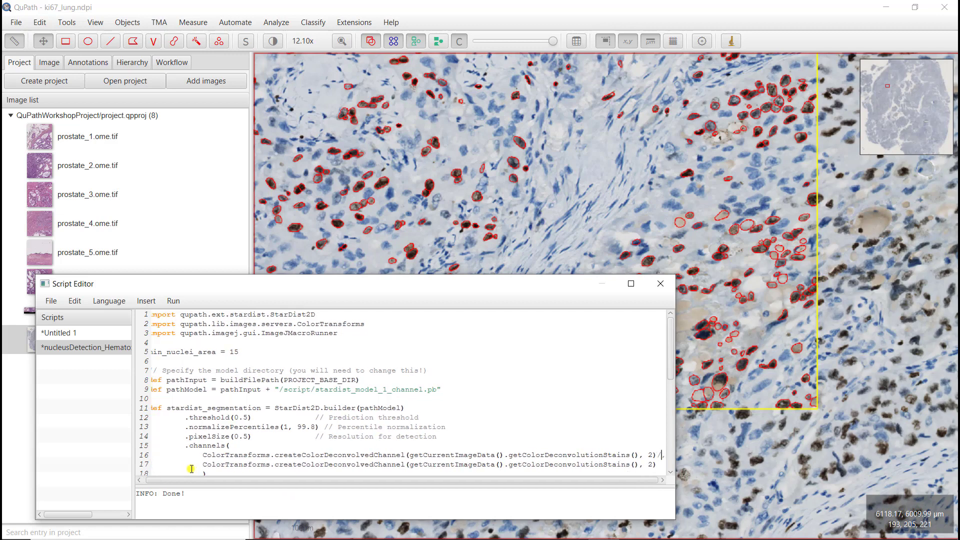
key(Left)
text(1)
key(ctrl+s)
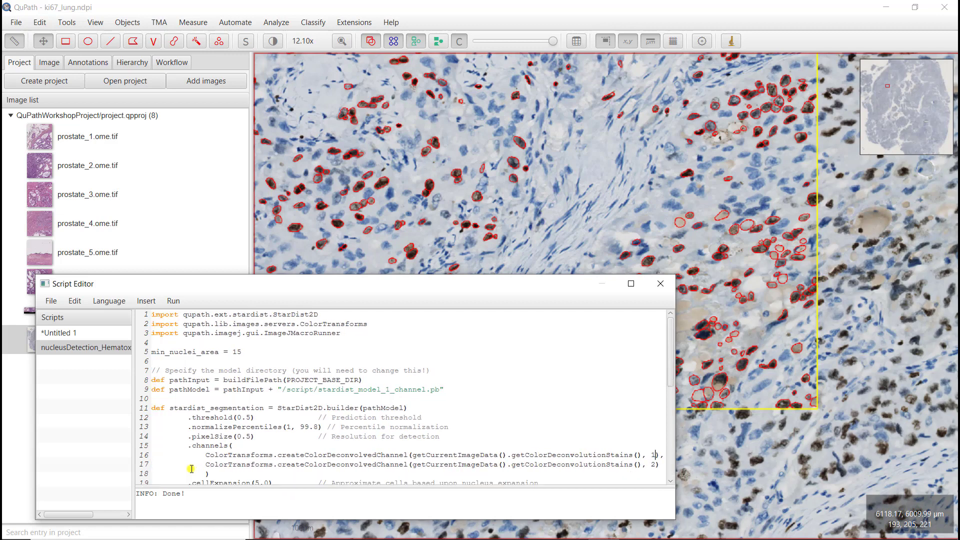
Step: Run the detection script with both stain channels, check its output log, and uncover the rectangle in the image
key(ctrl+r)
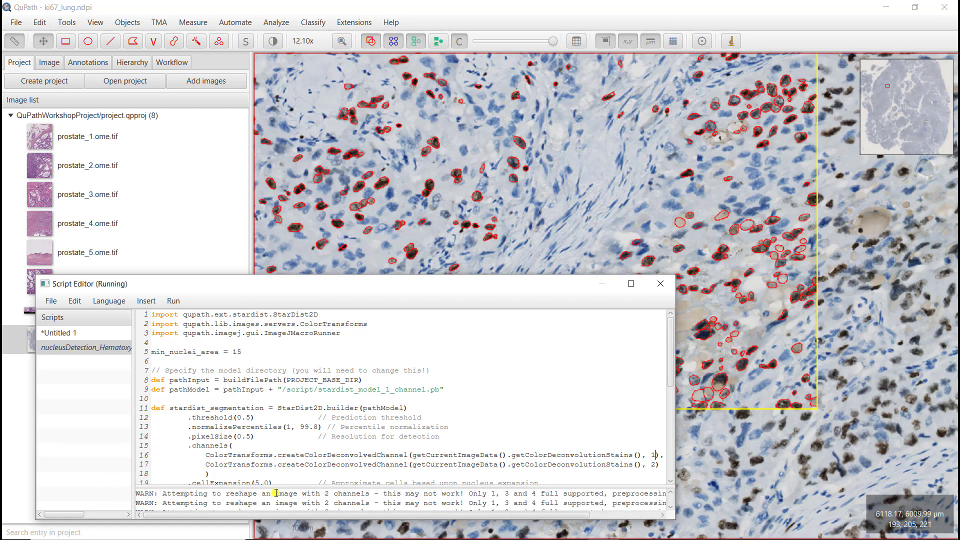
drag(280, 485, 281, 436)
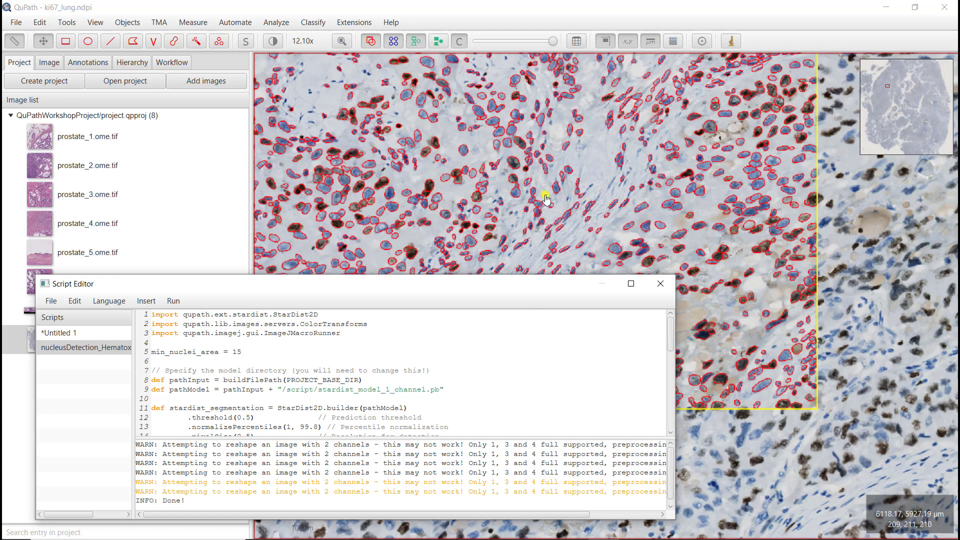
drag(509, 289, 497, 450)
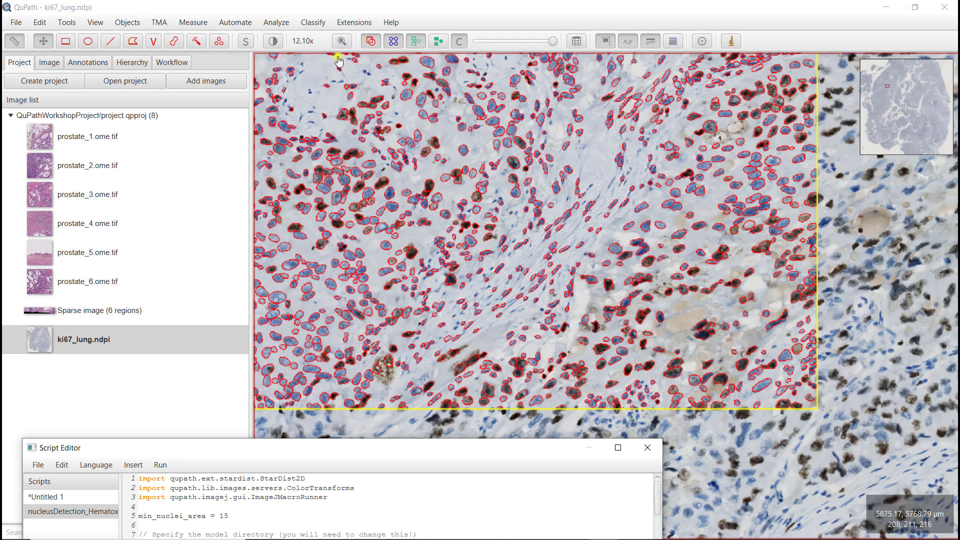
Step: Compare the detected outlines against the Hematoxylin and DAB channels separately, and return the display to the Original image
click(272, 41)
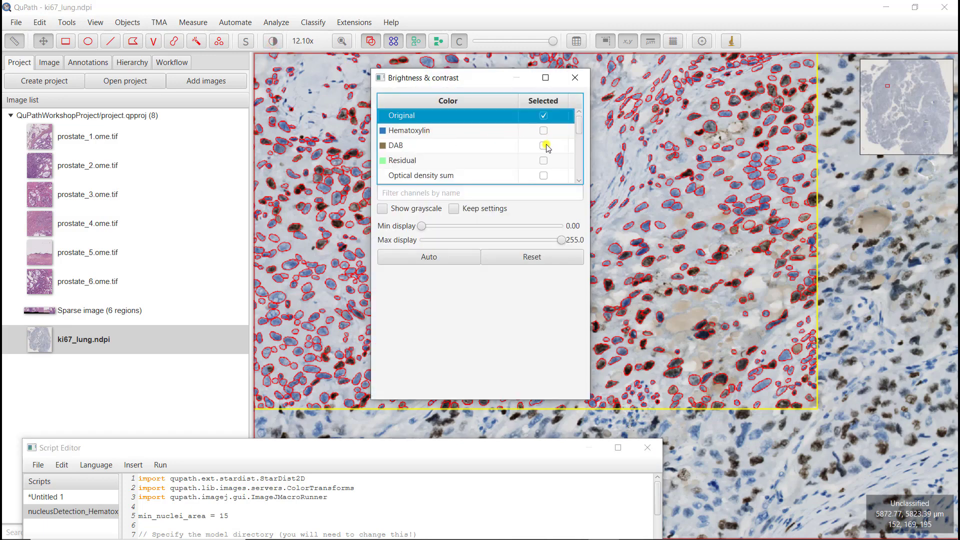
click(544, 145)
drag(488, 87, 145, 104)
click(200, 147)
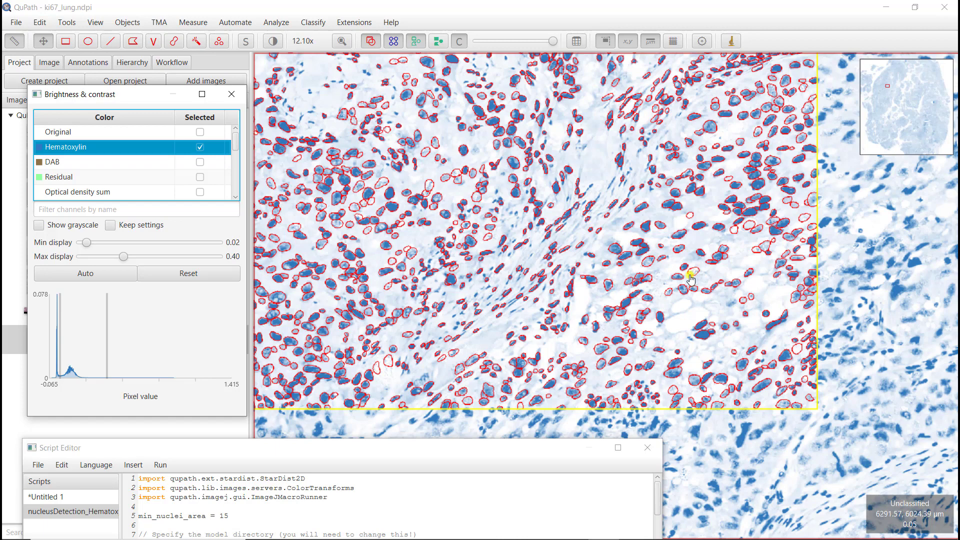
click(201, 162)
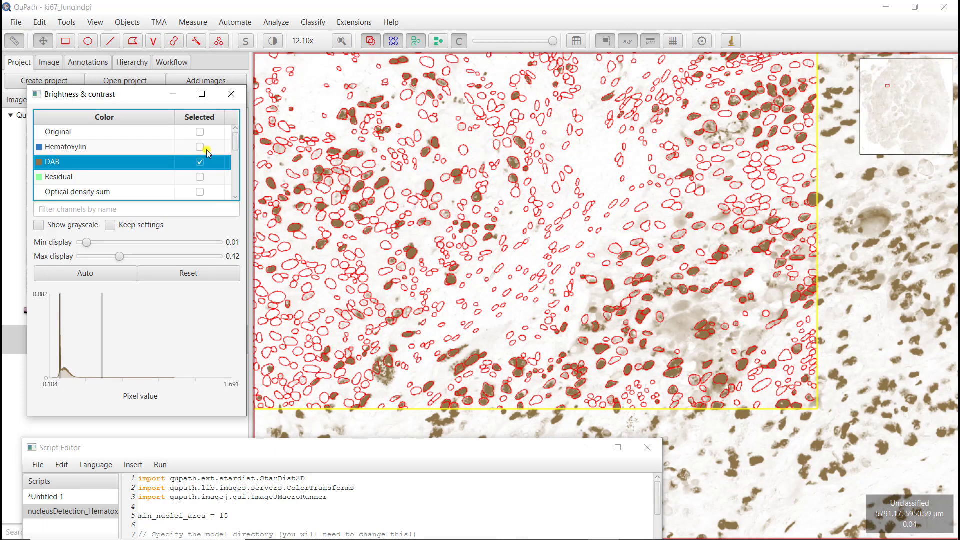
click(200, 132)
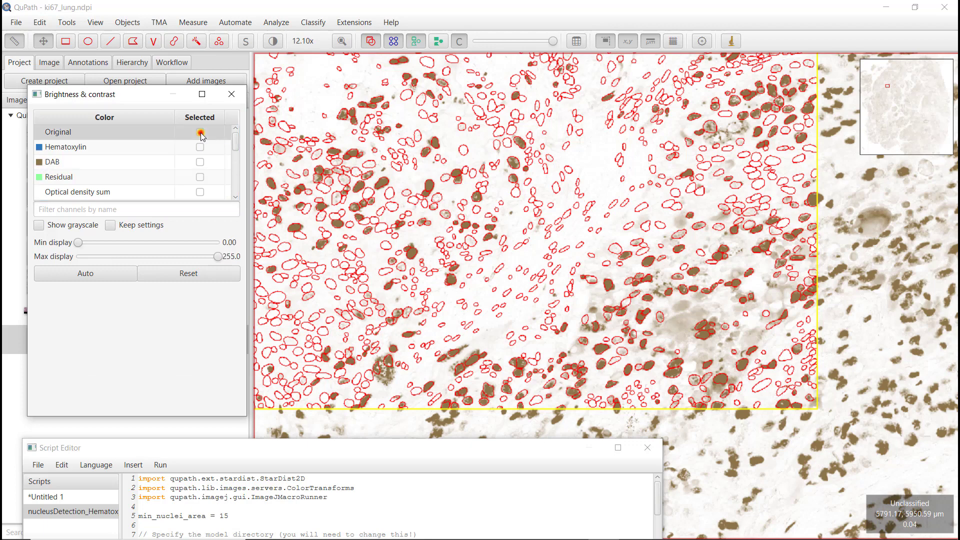
click(444, 308)
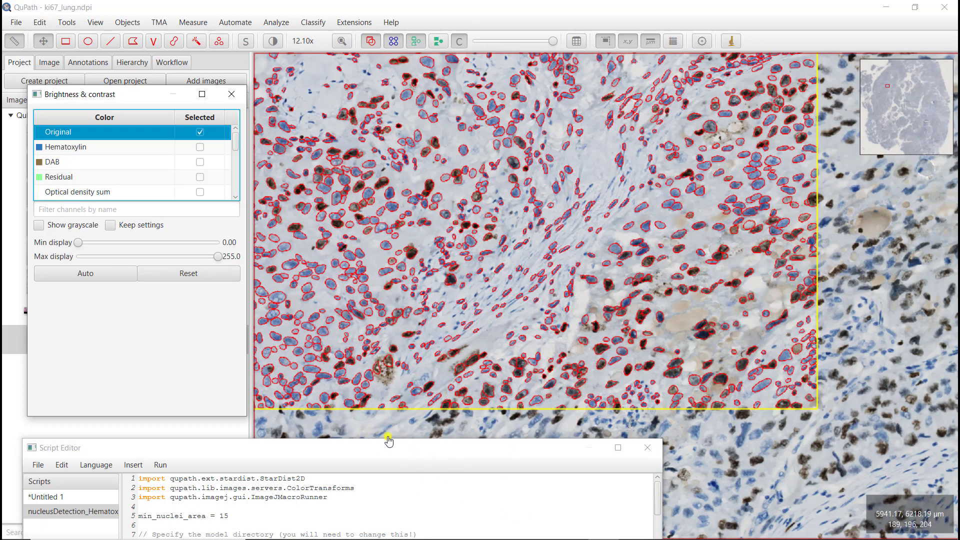
Step: Inspect the two-channel nucleus detections up close across the rectangle, including the small elongated nuclei in the stroma
click(592, 152)
drag(592, 153, 692, 245)
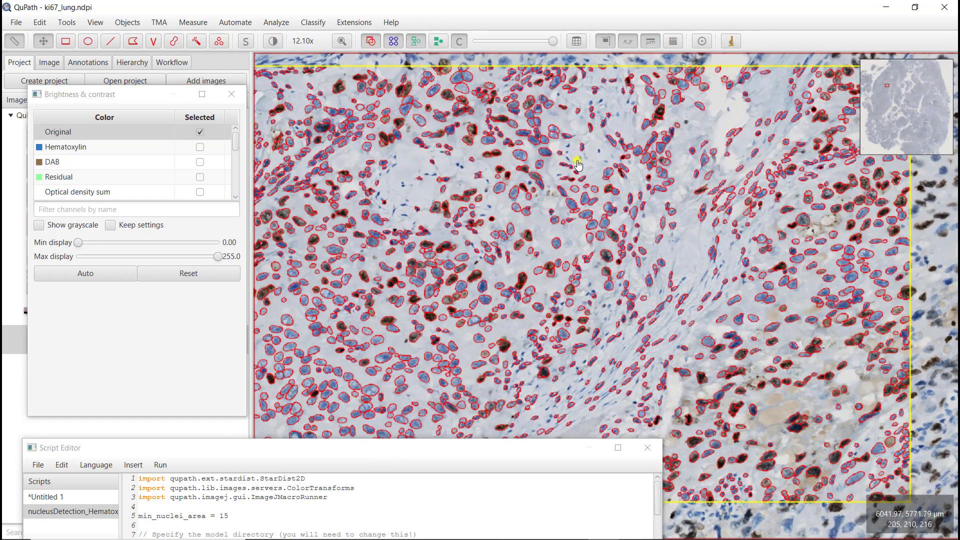
scroll(491, 169, up, 3)
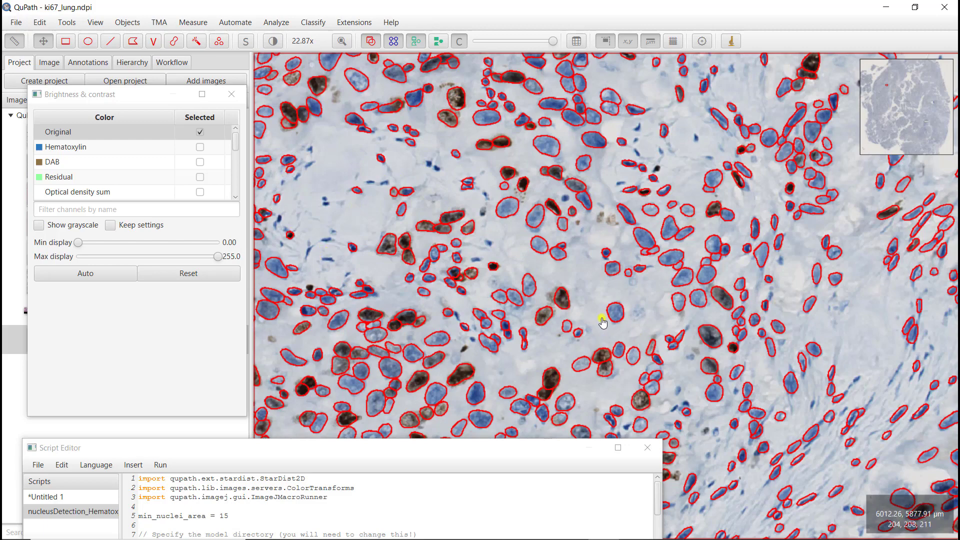
drag(869, 335, 753, 256)
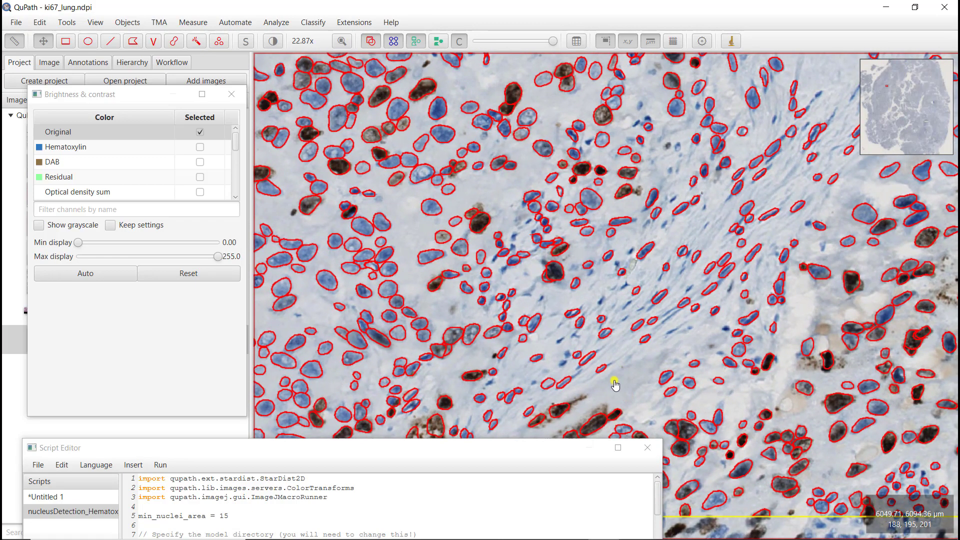
Step: Set the StarDist prediction threshold on line 12 to 0.25 and run the detection script again
drag(419, 450, 429, 256)
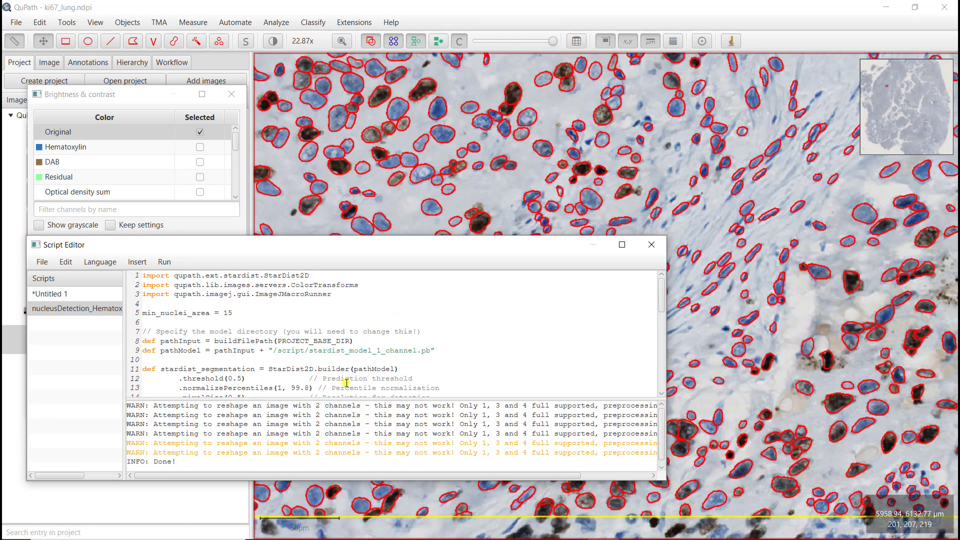
text(2)
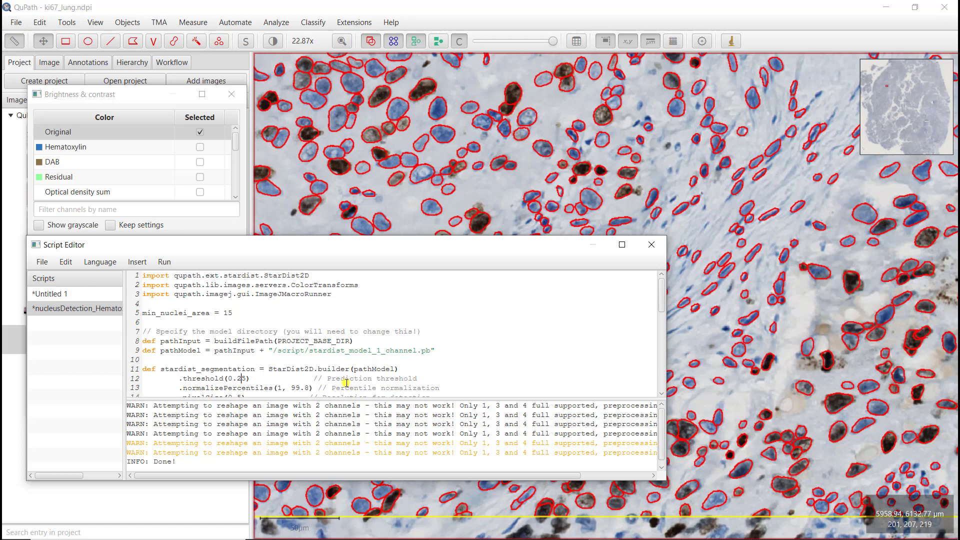
key(ctrl+r)
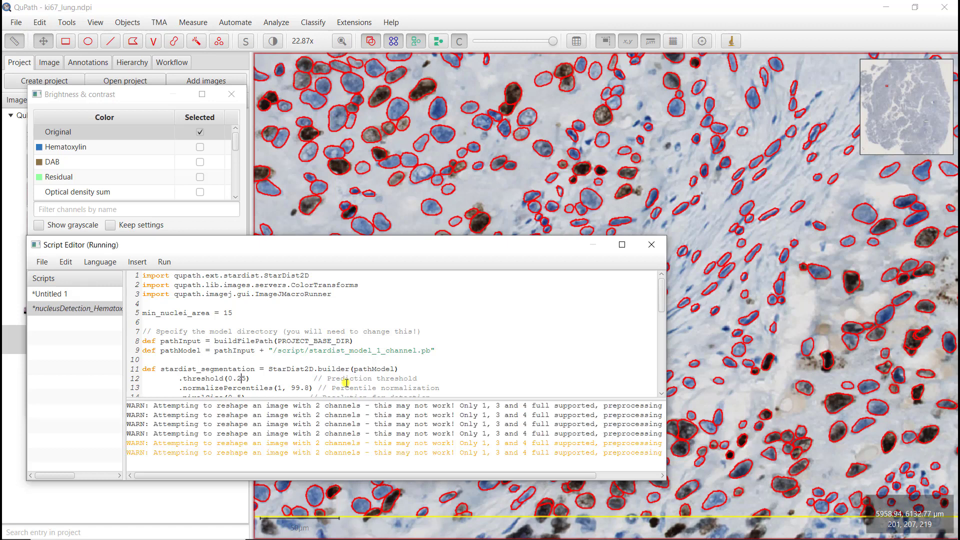
drag(404, 248, 518, 257)
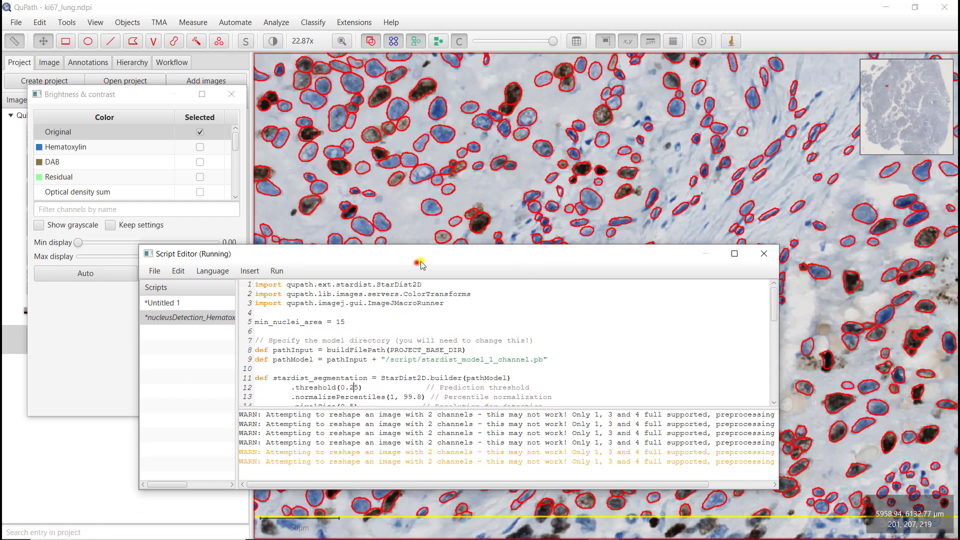
drag(420, 265, 542, 266)
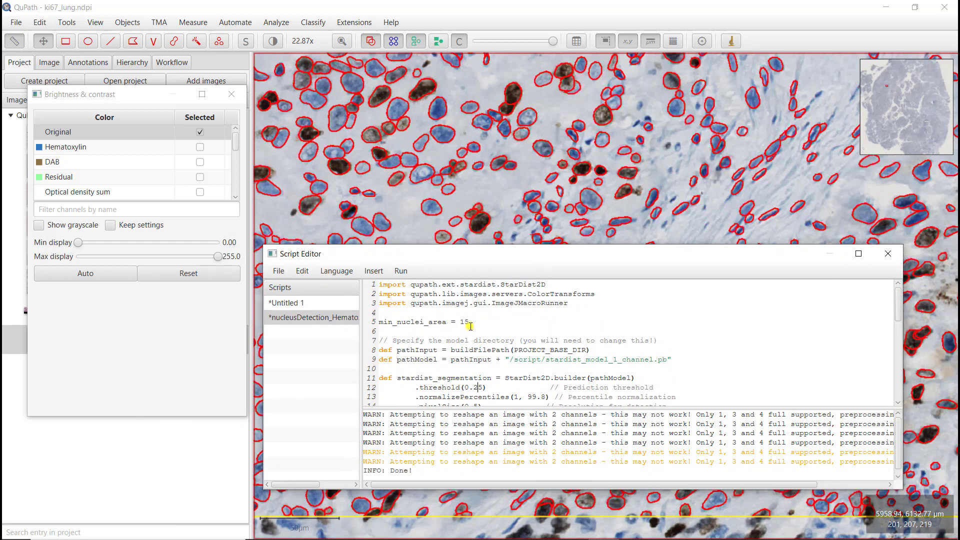
drag(519, 270, 504, 458)
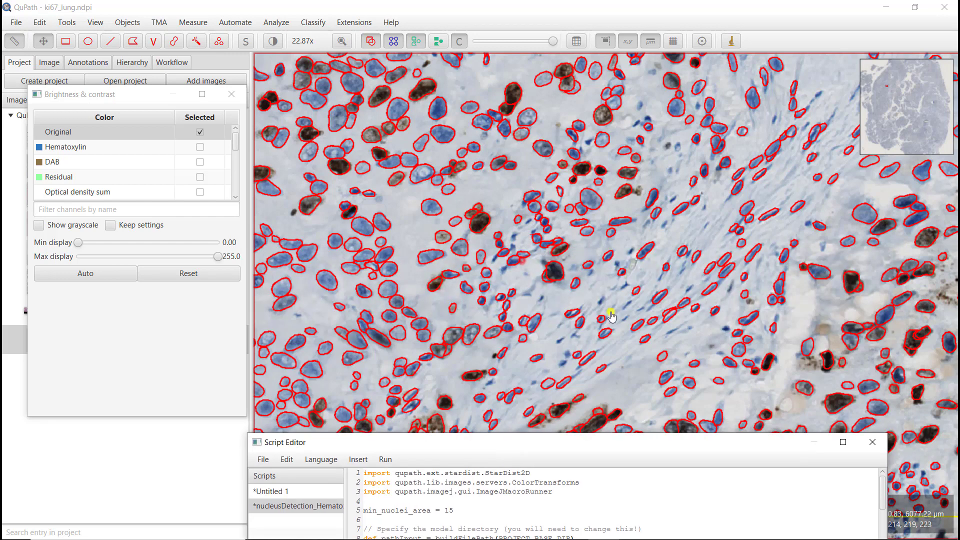
Step: Close the brightness and contrast settings, show the annotation list, and check the measurements of a small detected nucleus in the stroma
click(231, 94)
click(88, 62)
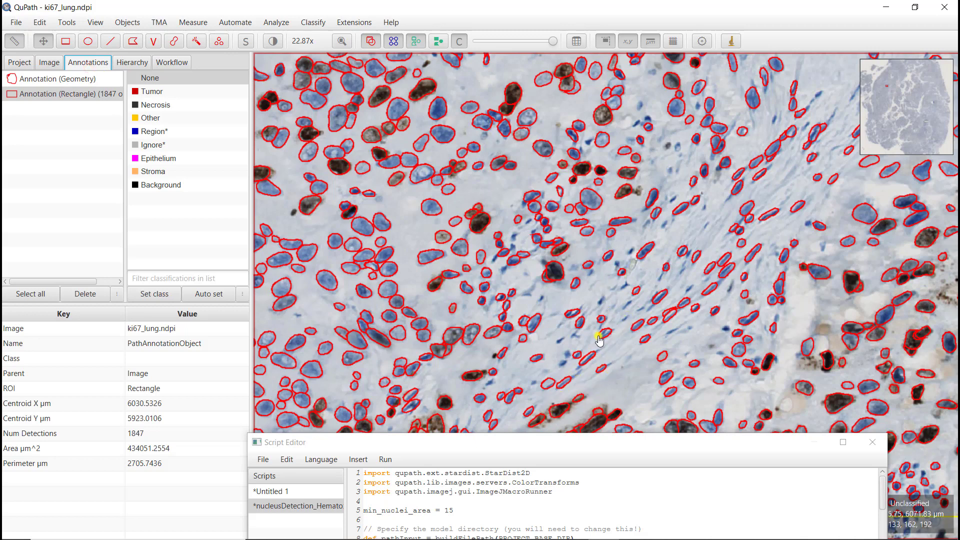
click(577, 354)
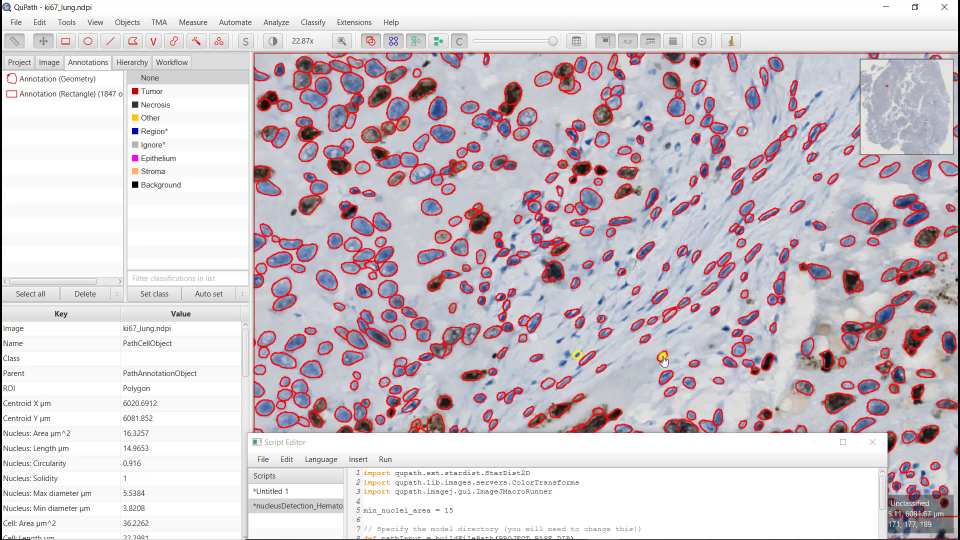
Step: Restore the prediction threshold to 0.5, set min_nuclei_area on line 5 to 0, and run the script
drag(622, 436, 477, 233)
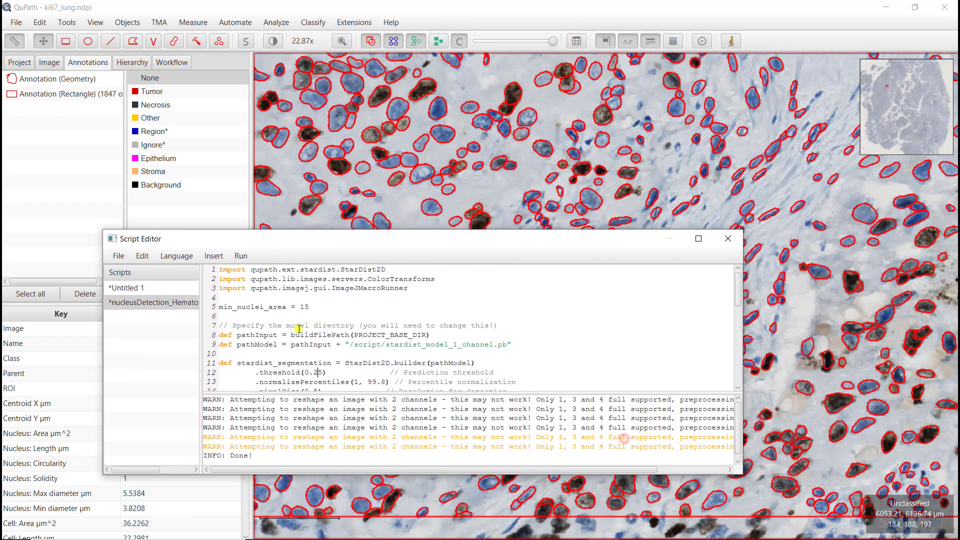
key(BackSpace)
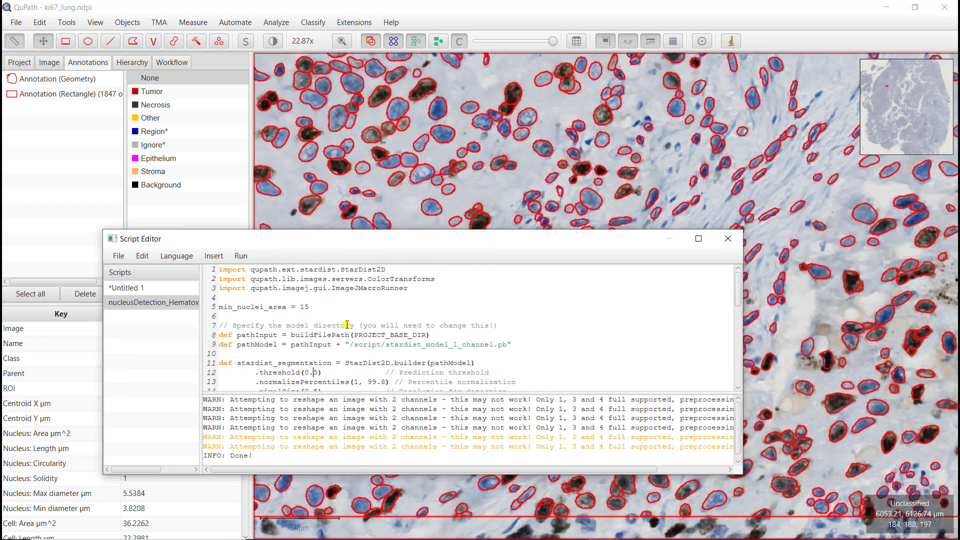
click(328, 304)
key(BackSpace)
key(BackSpace)
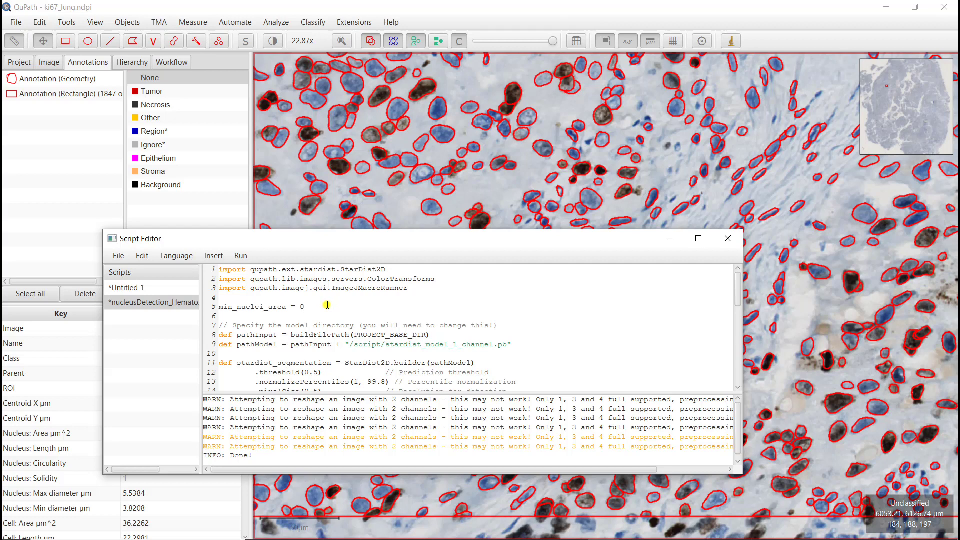
key(ctrl+r)
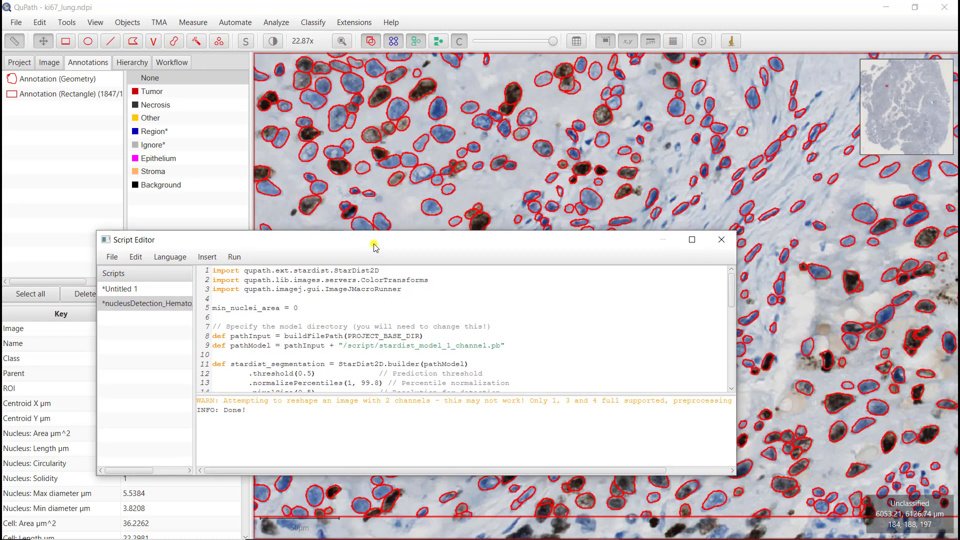
drag(382, 246, 343, 464)
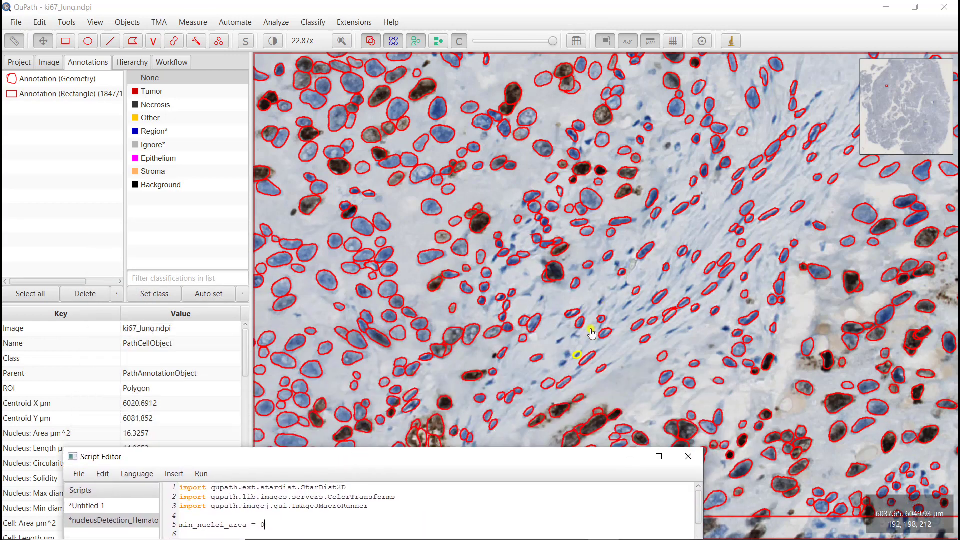
Step: Select the rectangle annotation, rerun the detection script with no minimum nucleus area, and inspect the small detections up close
click(555, 353)
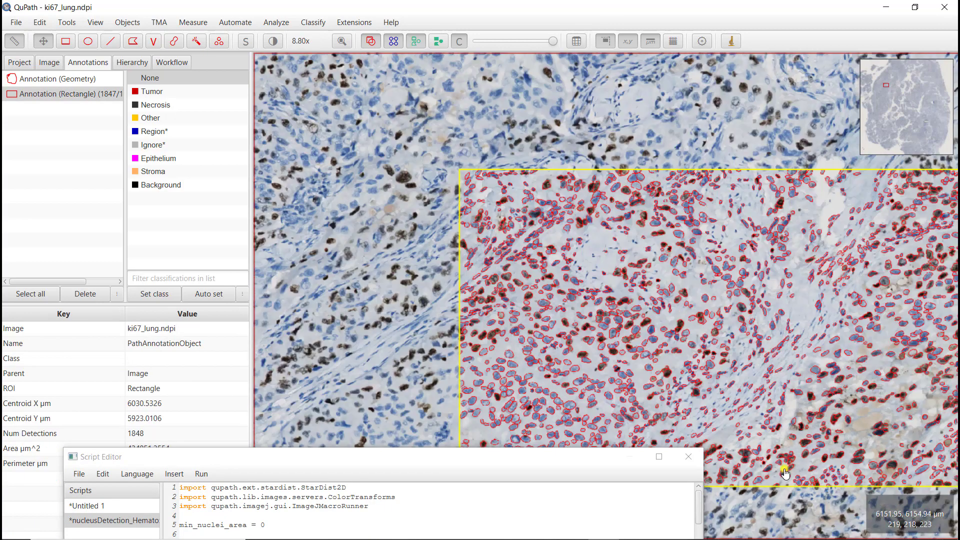
scroll(672, 288, down, 5)
click(484, 497)
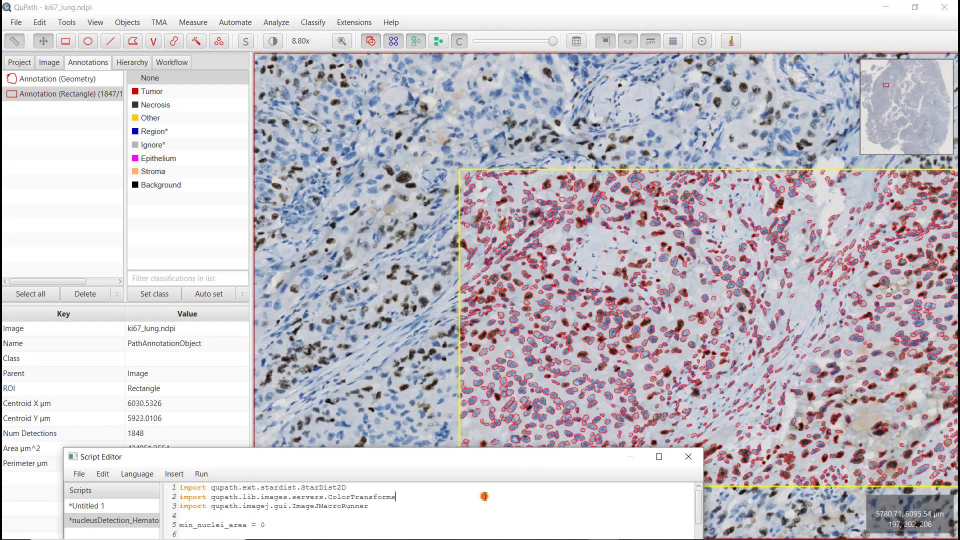
key(ctrl+r)
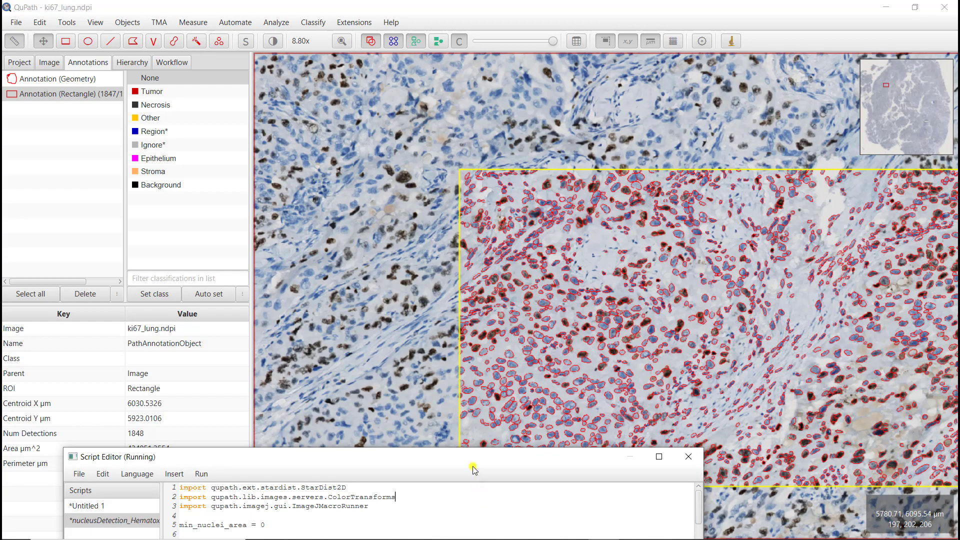
drag(455, 465, 469, 283)
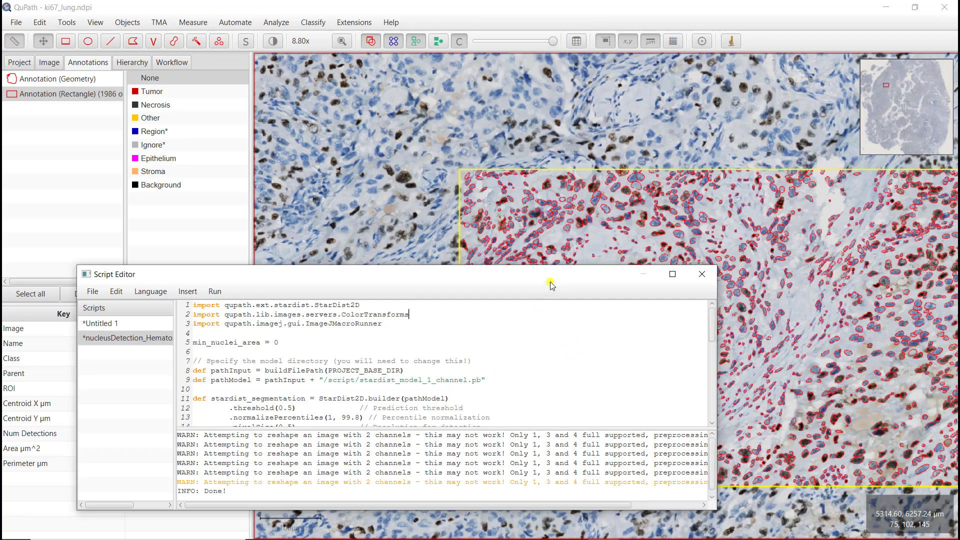
drag(551, 285, 543, 443)
scroll(662, 252, up, 3)
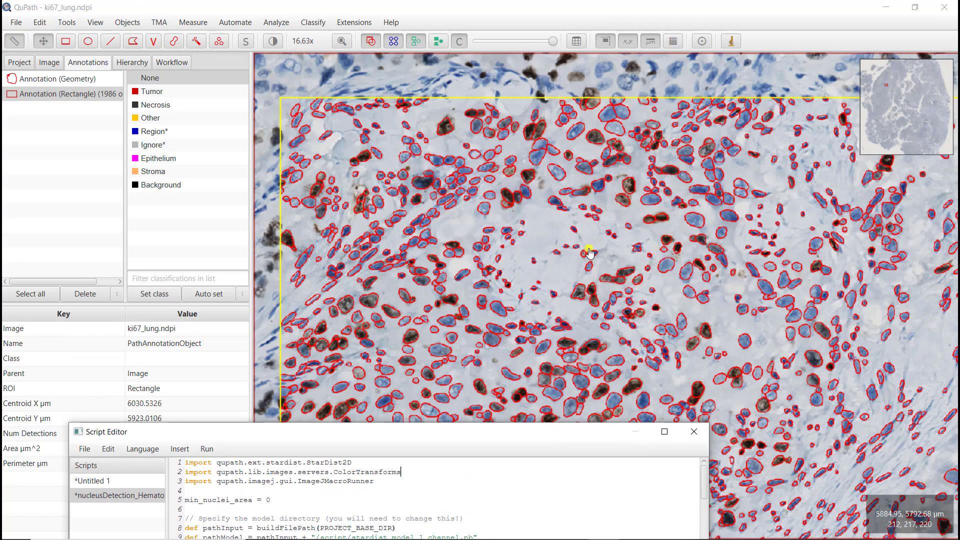
Step: Check the area measurements of several tiny detections in the pale stroma, moving the script editor clear of them
scroll(589, 253, up, 3)
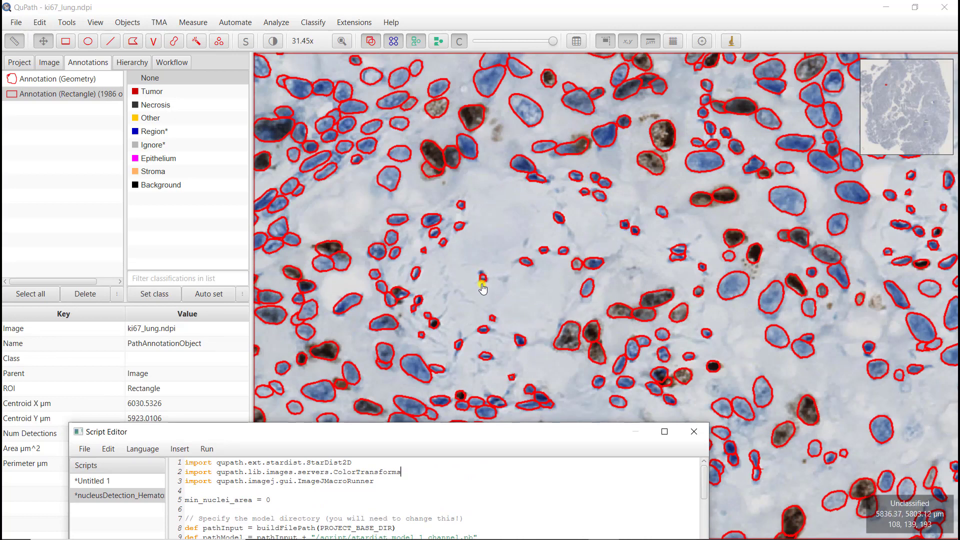
click(424, 253)
drag(334, 435, 462, 430)
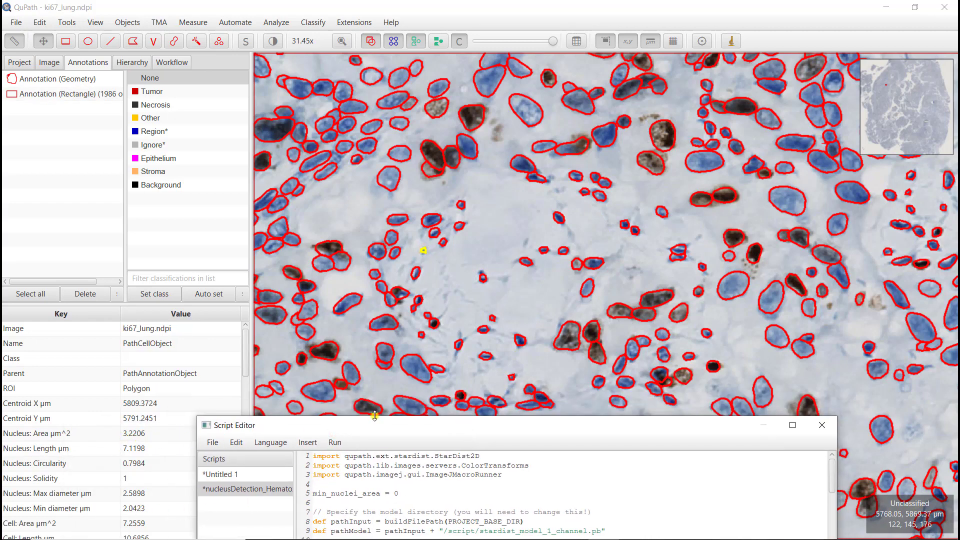
click(446, 268)
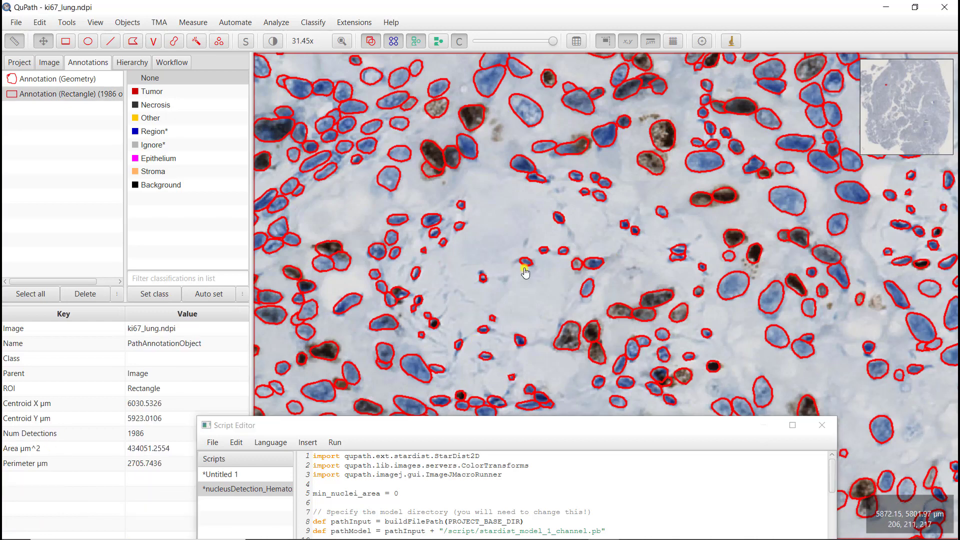
click(562, 251)
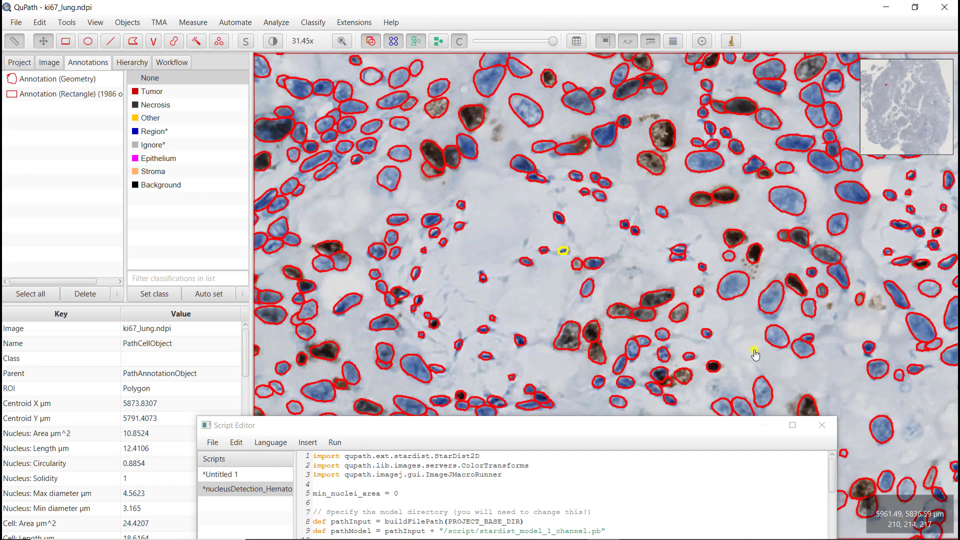
Step: Examine the small detections across the rest of the rectangle, from the tumour area into the fibrous stroma with elongated nuclei
drag(753, 348, 730, 244)
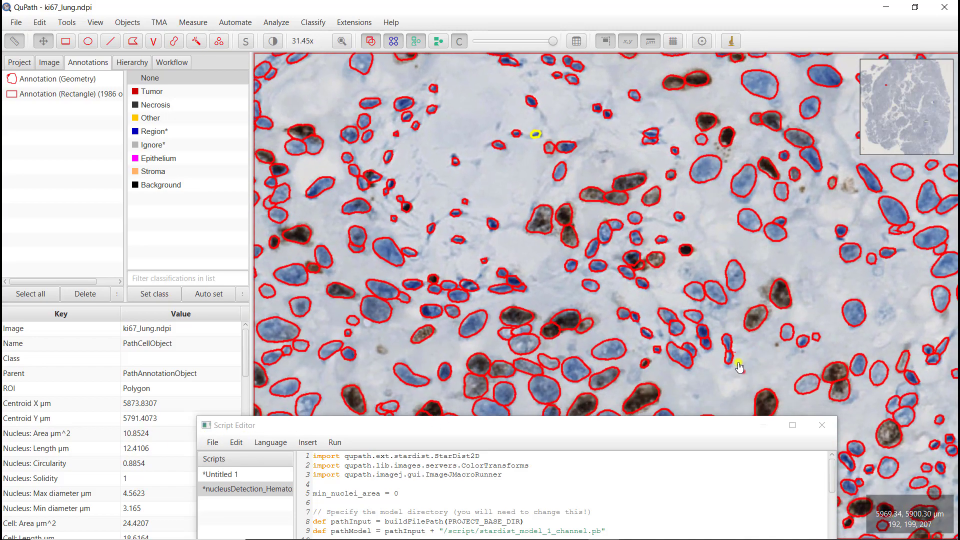
drag(736, 365, 732, 256)
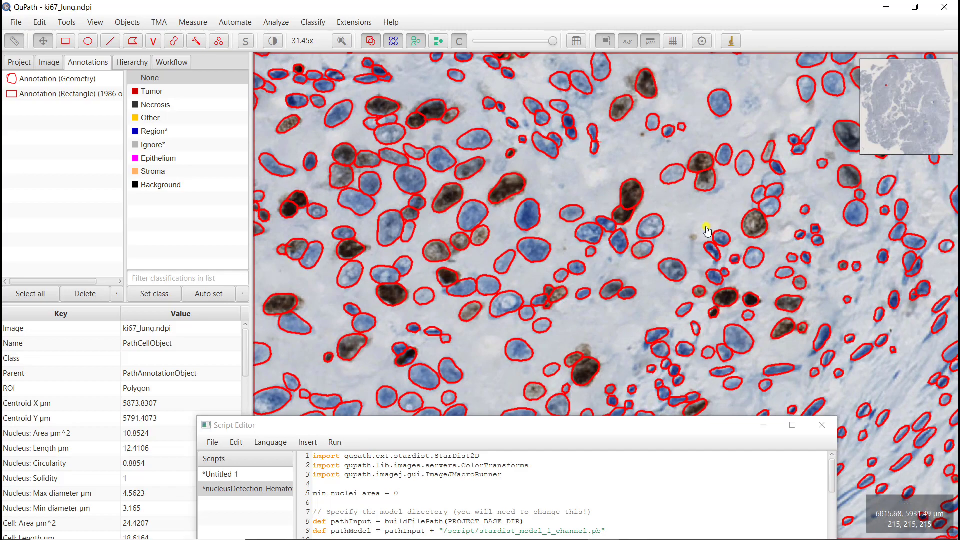
drag(707, 231, 693, 164)
drag(592, 262, 600, 229)
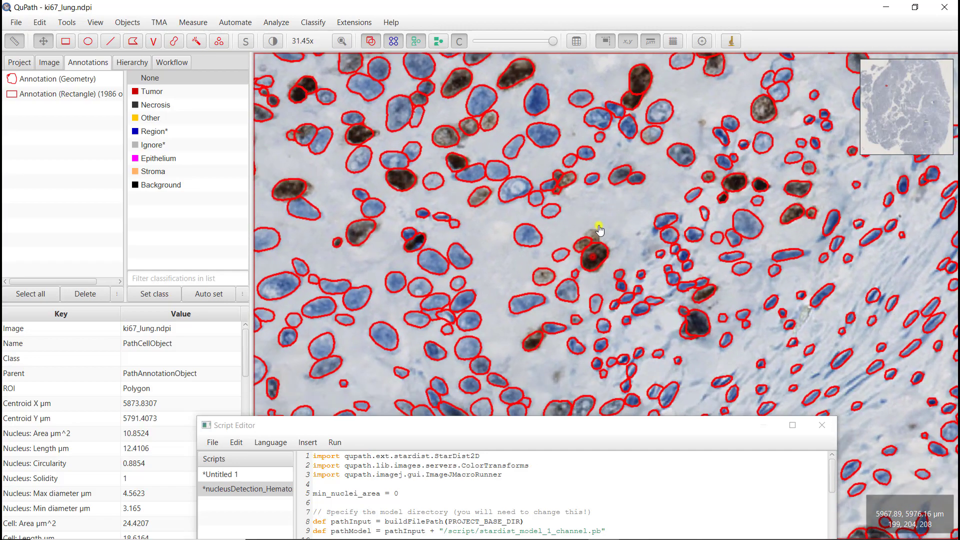
drag(541, 369, 596, 282)
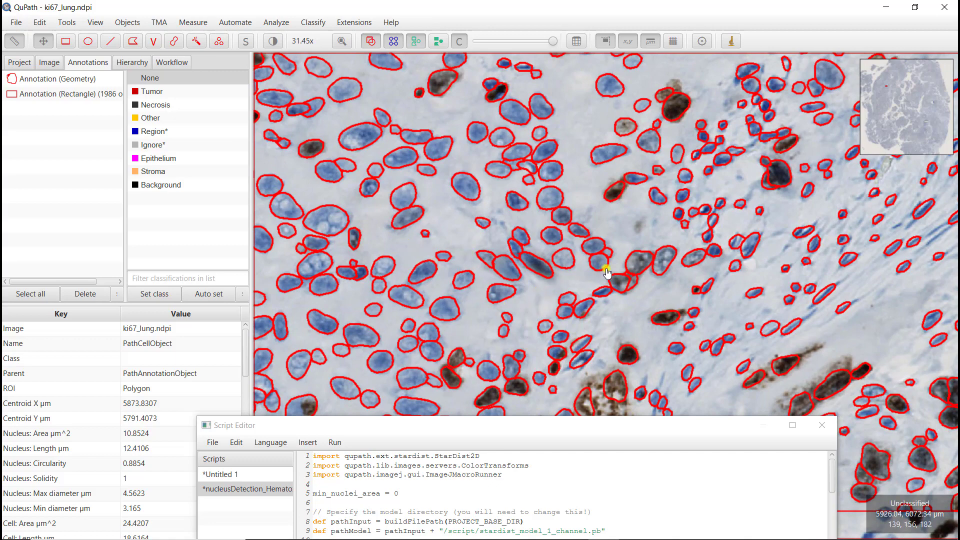
drag(664, 365, 665, 283)
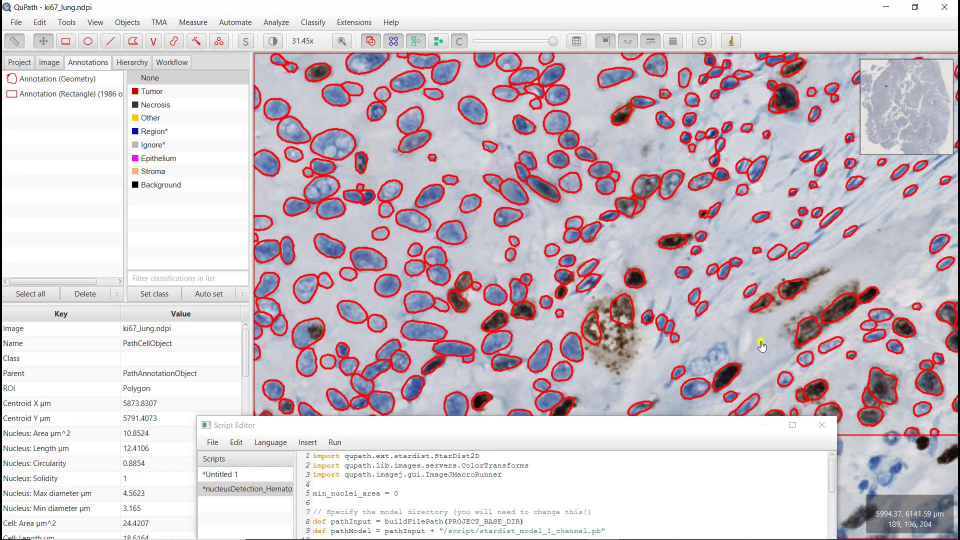
drag(761, 345, 757, 305)
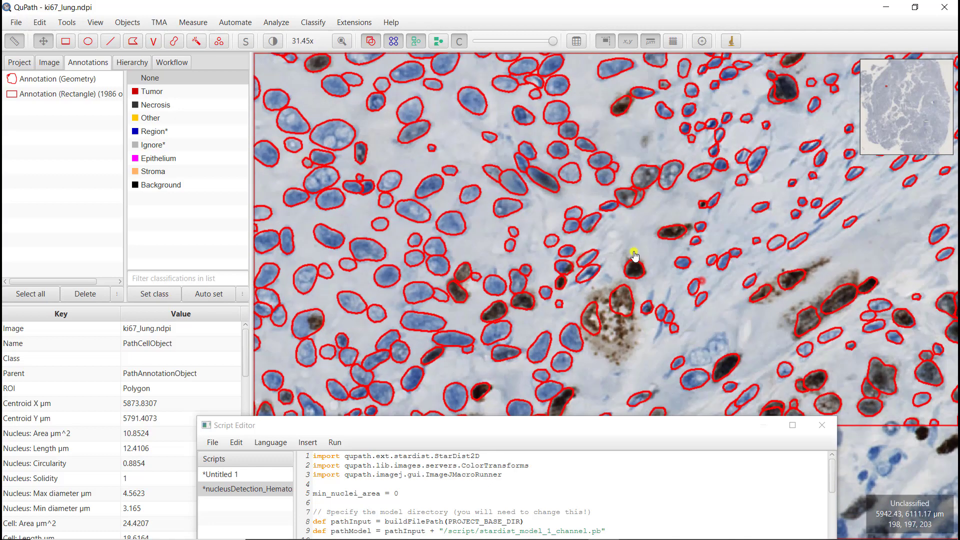
drag(634, 256, 650, 283)
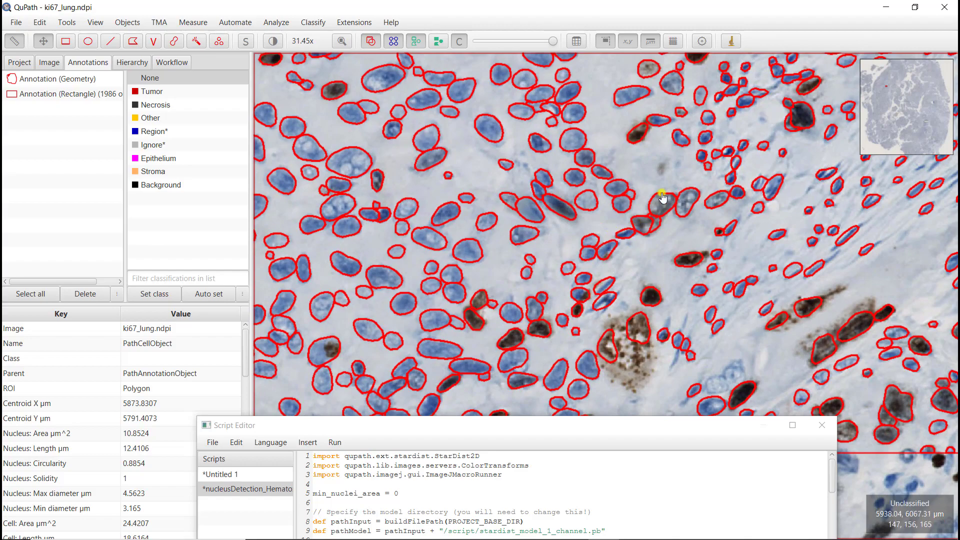
drag(651, 165, 607, 259)
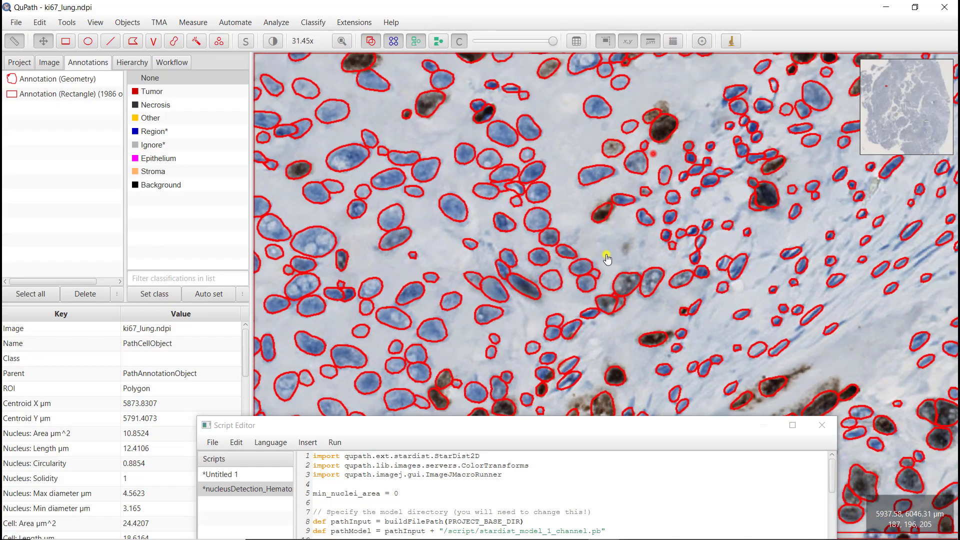
drag(680, 225, 647, 274)
drag(763, 280, 662, 285)
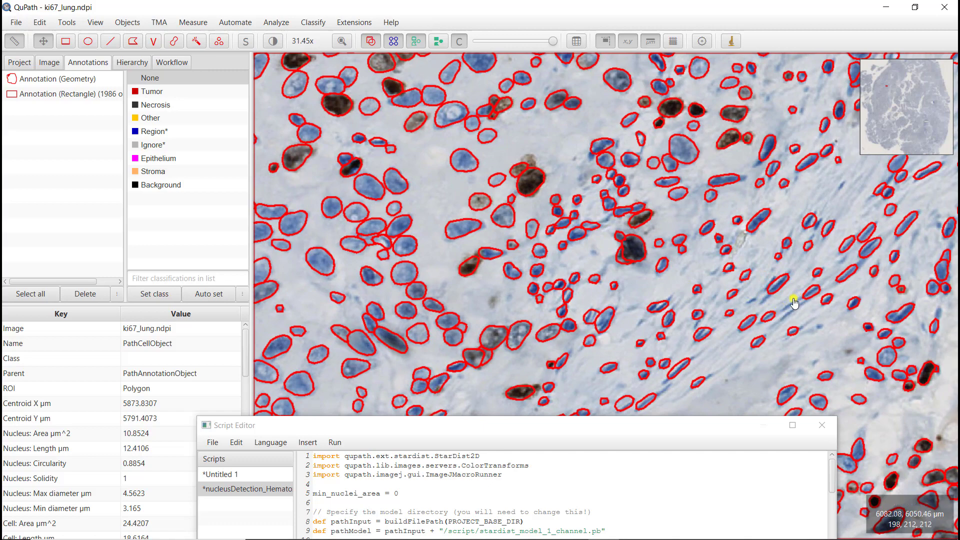
drag(748, 365, 664, 366)
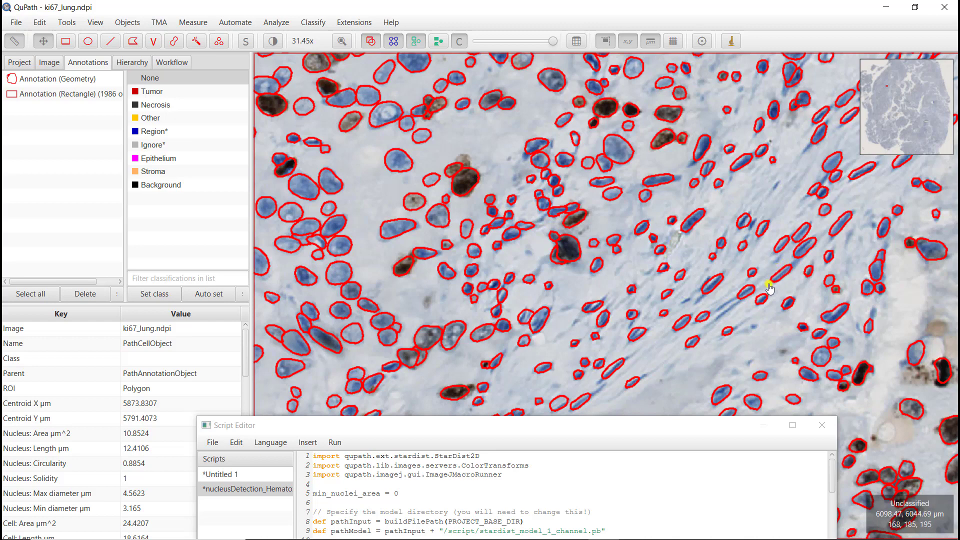
Step: Compare the elongated stromal nuclei with their outlines at high magnification by hiding and showing the detections
scroll(791, 275, up, 5)
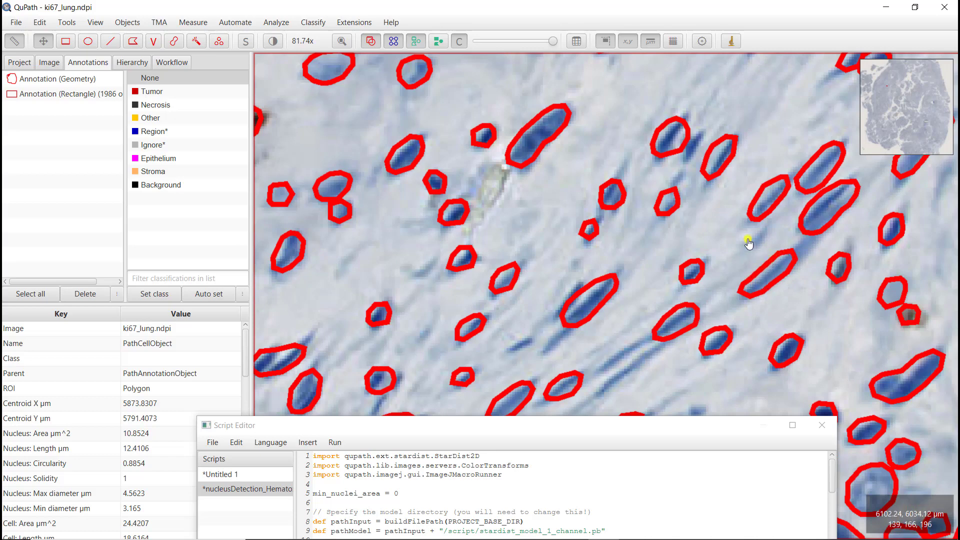
click(415, 44)
click(415, 44)
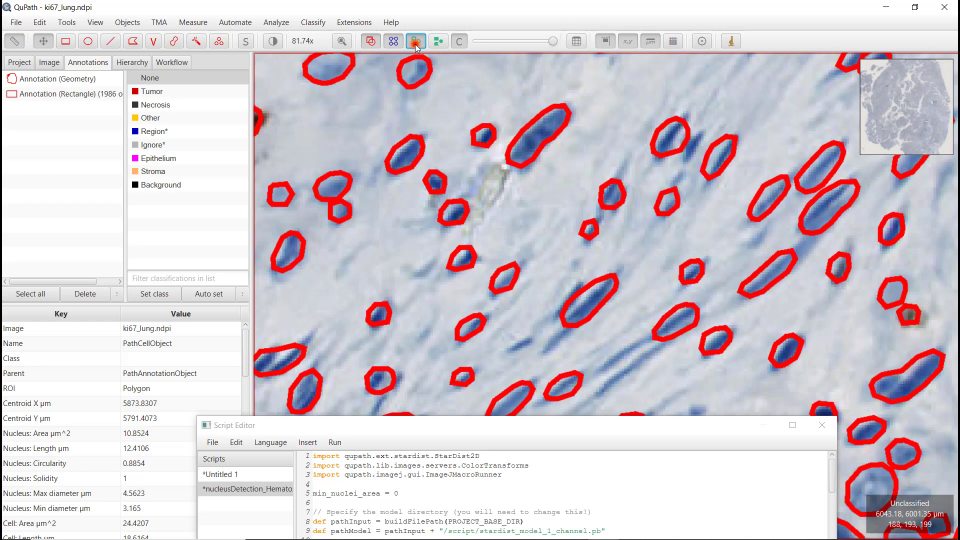
click(415, 44)
click(415, 44)
scroll(617, 361, down, 1)
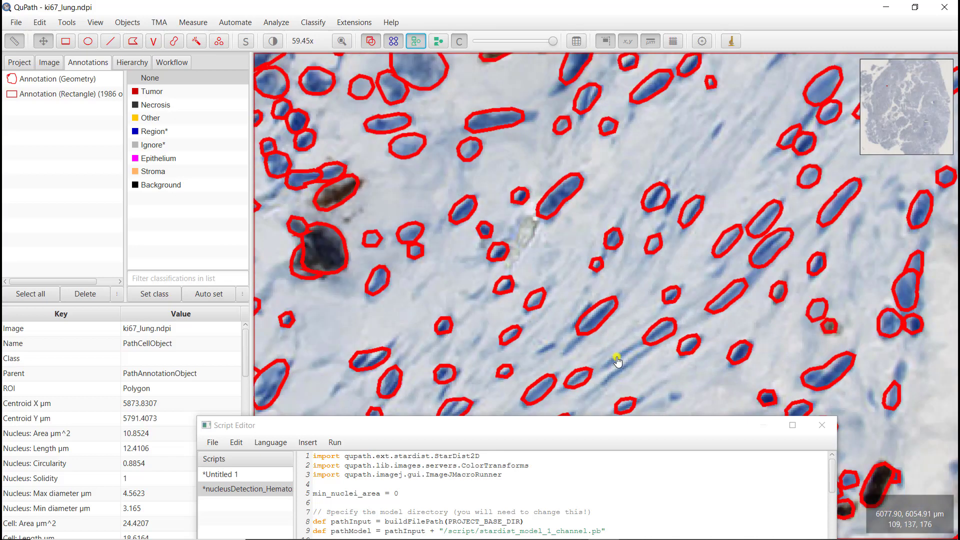
scroll(618, 361, down, 3)
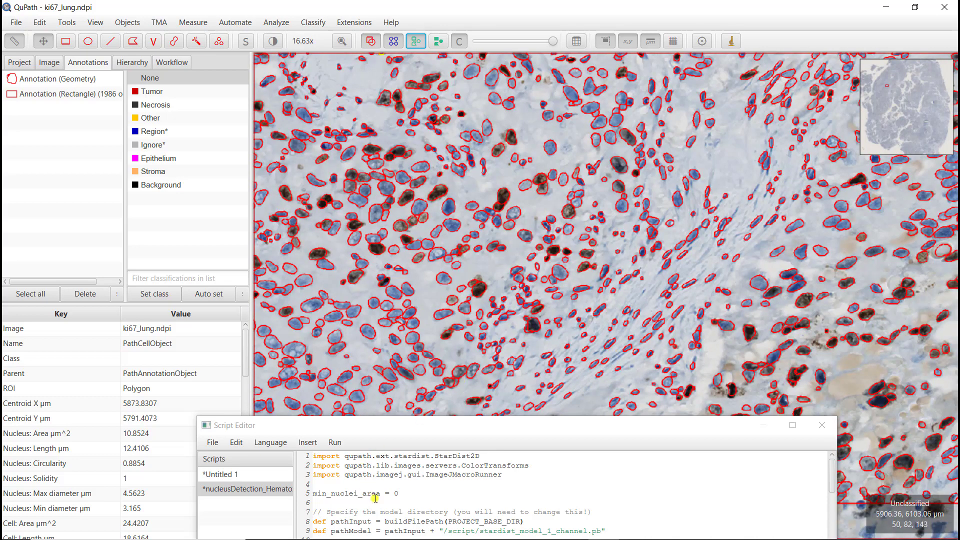
Step: Set min_nuclei_area on line 5 to 10, select the rectangle annotation, and rerun the detection script
click(397, 494)
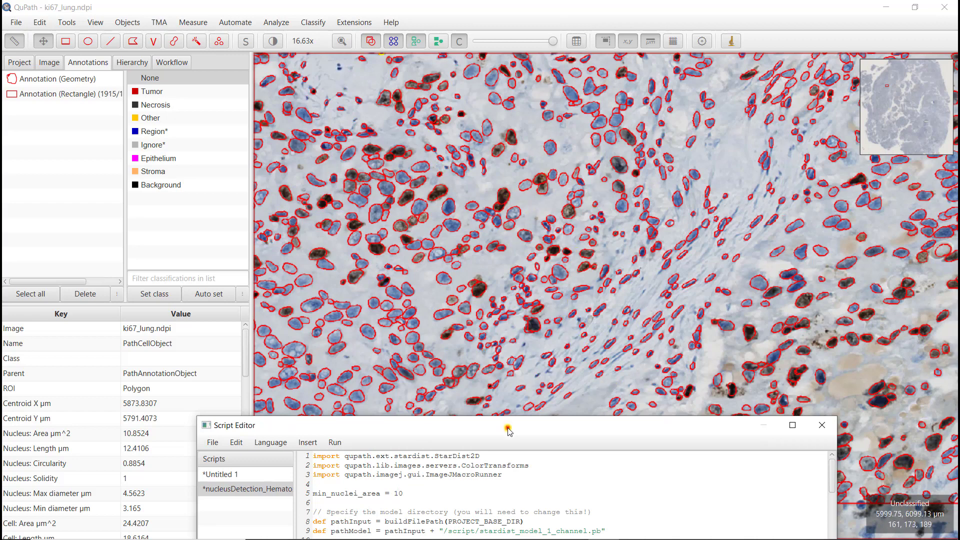
drag(507, 427, 380, 288)
click(732, 470)
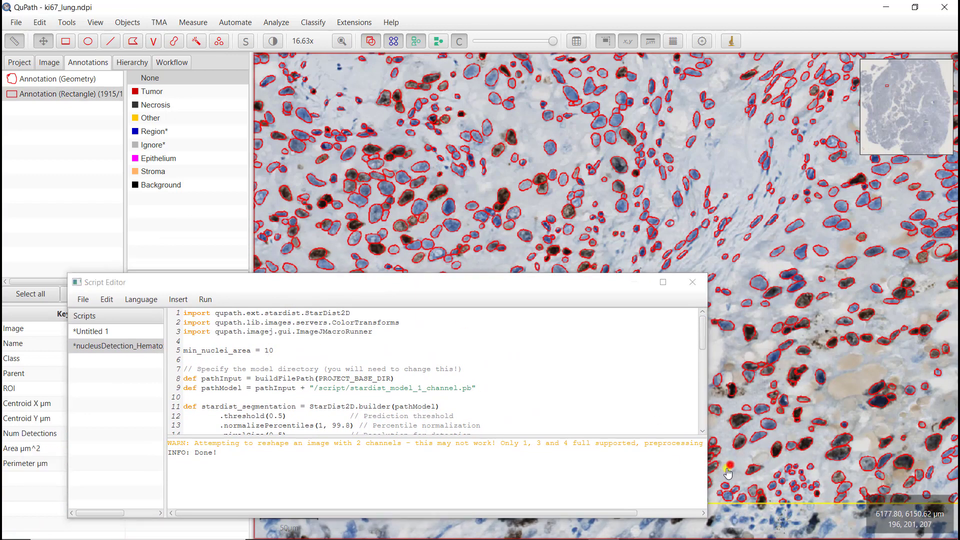
key(ctrl+r)
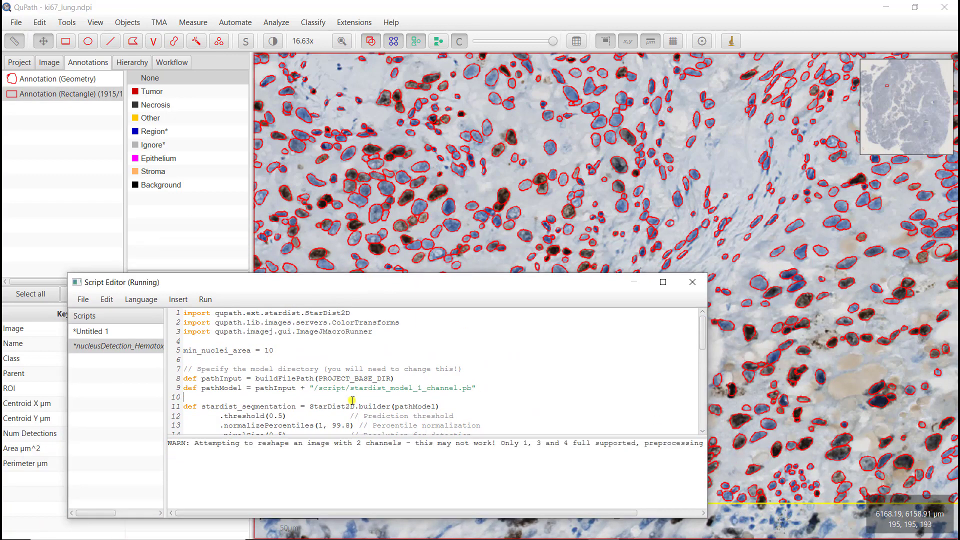
drag(355, 291, 317, 425)
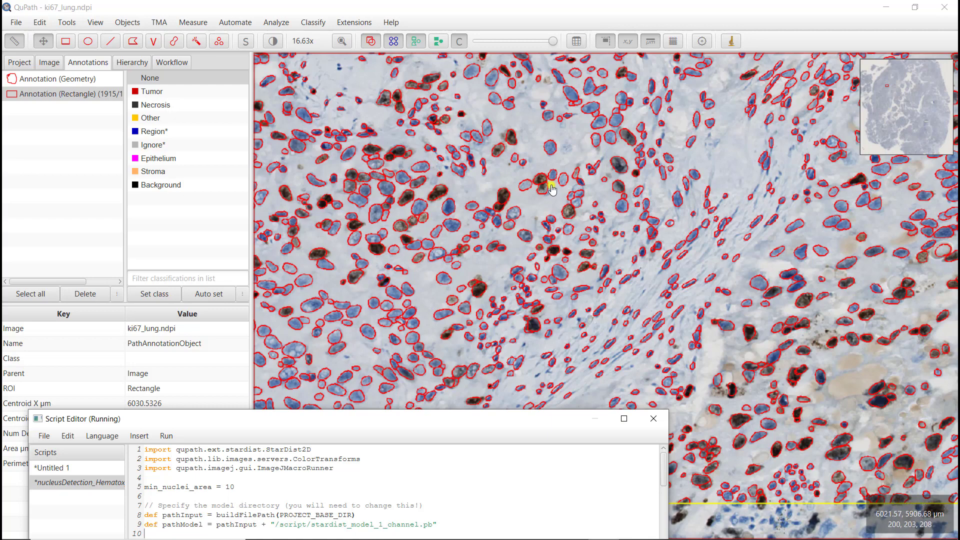
Step: Inspect the detections made with the minimum nucleus area of 10, looking closely at the small nuclei in the stroma
scroll(542, 245, down, 3)
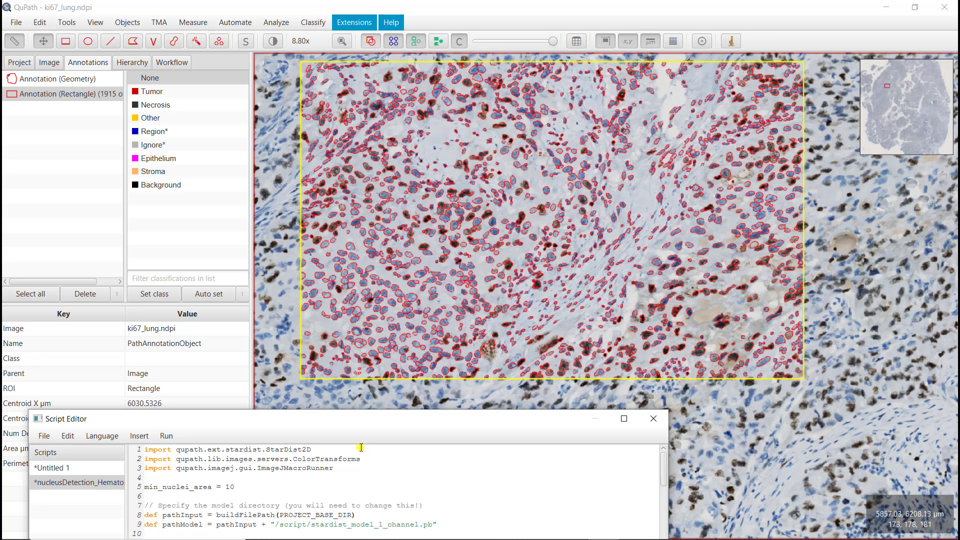
drag(355, 426, 372, 441)
scroll(532, 186, up, 5)
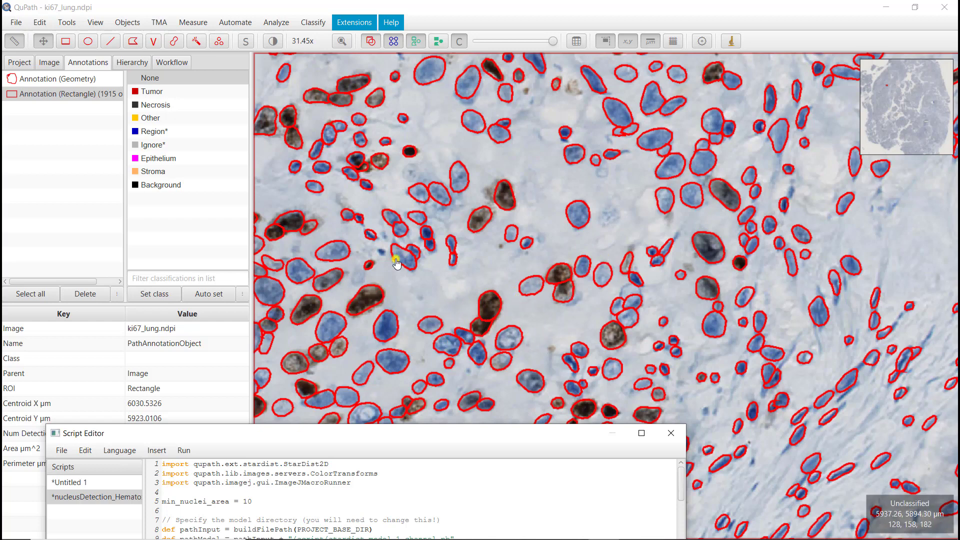
click(627, 294)
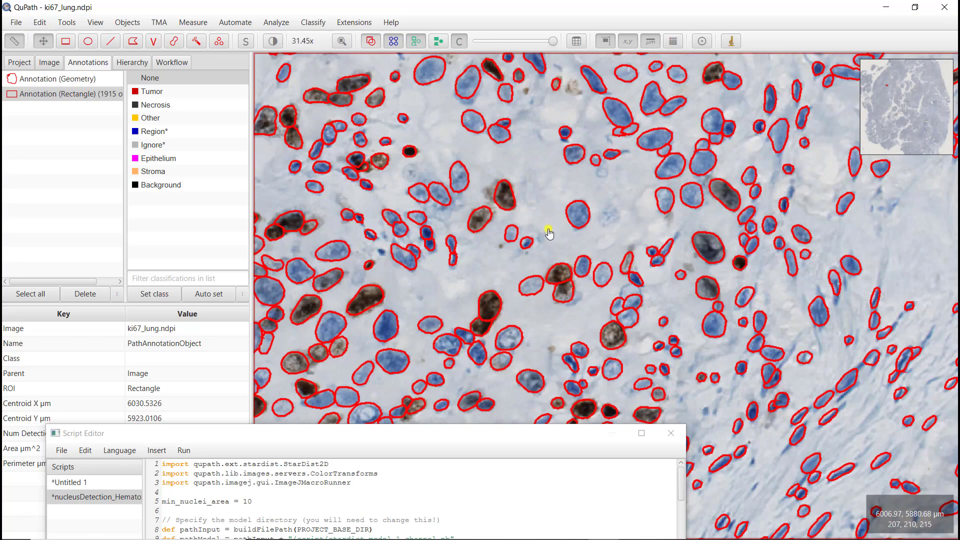
scroll(548, 233, down, 2)
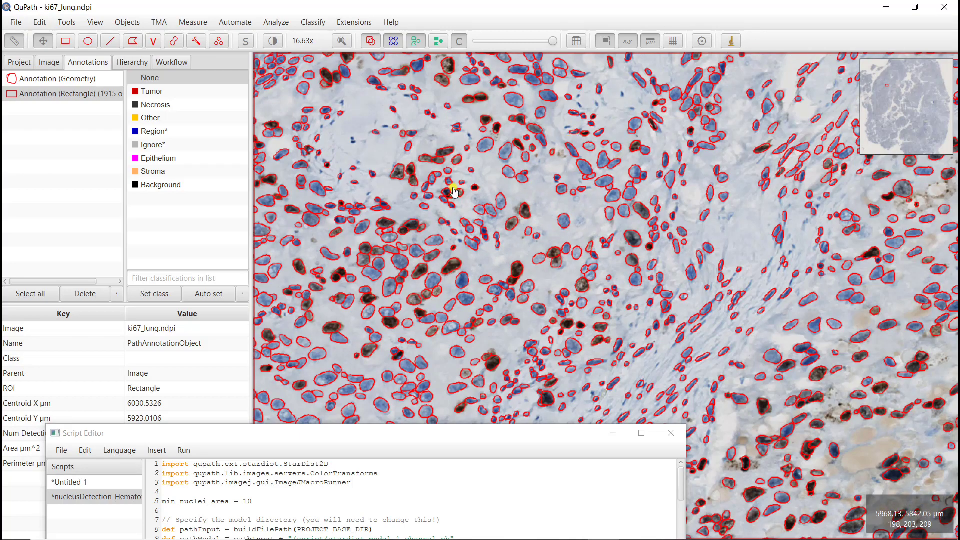
scroll(385, 200, up, 3)
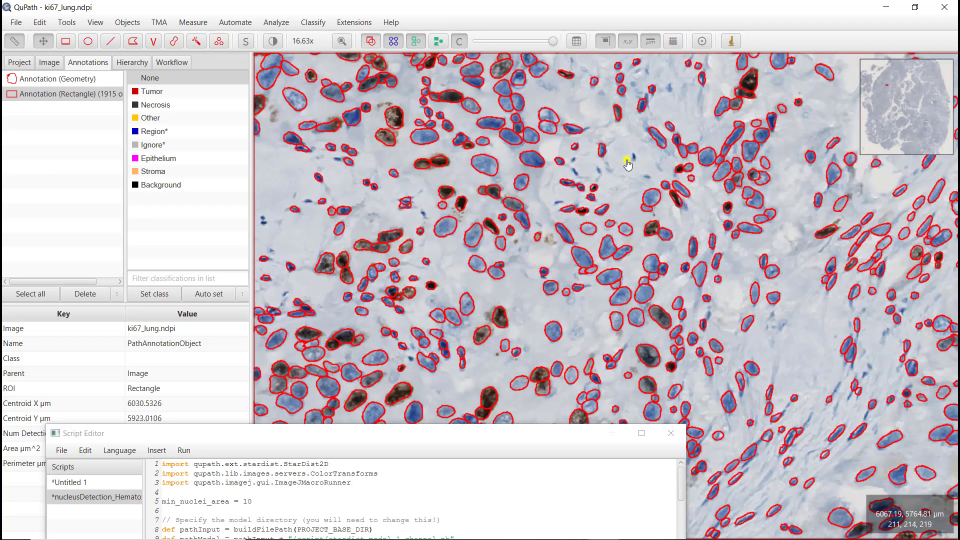
scroll(627, 164, up, 4)
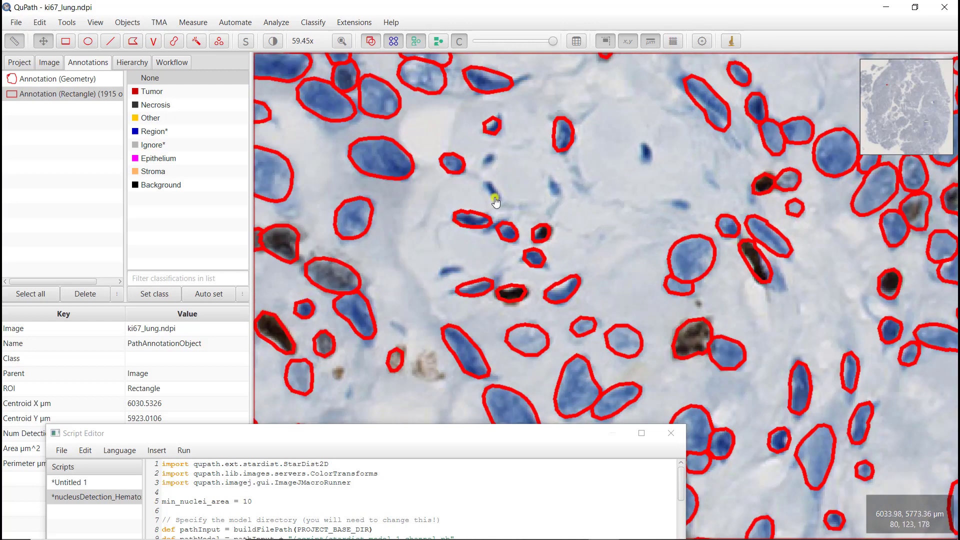
Step: Set min_nuclei_area on line 5 to 5, rerun the detection script, and review the detections over the whole rectangle
click(377, 443)
click(268, 501)
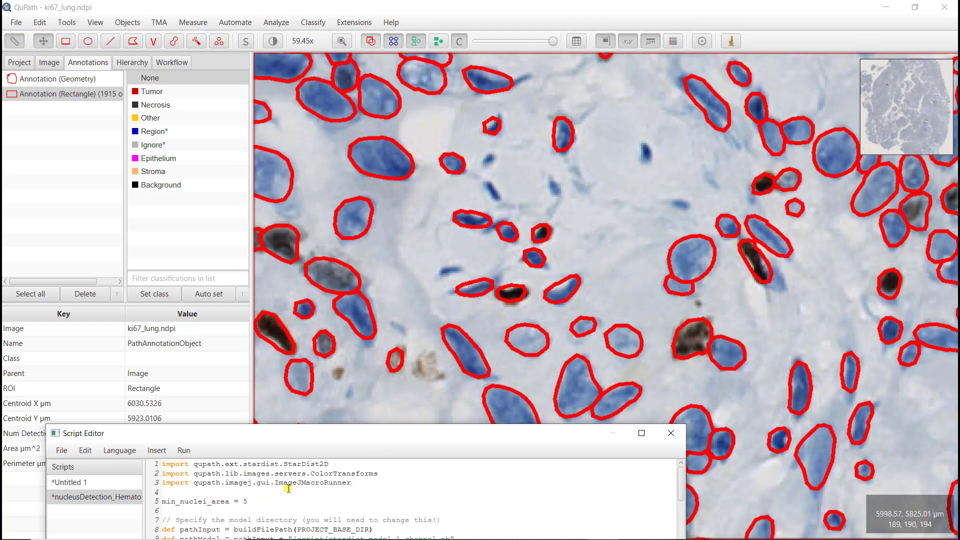
key(ctrl+r)
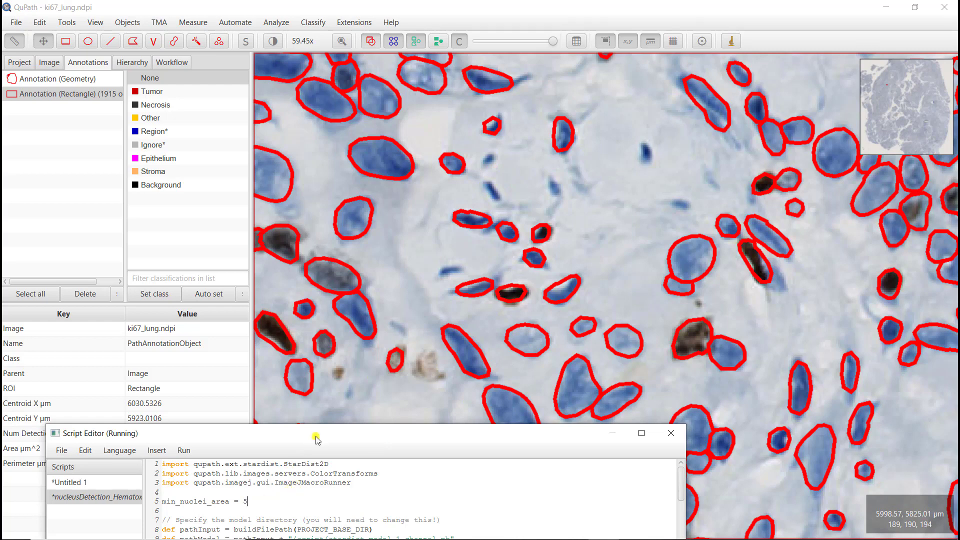
scroll(390, 272, down, 2)
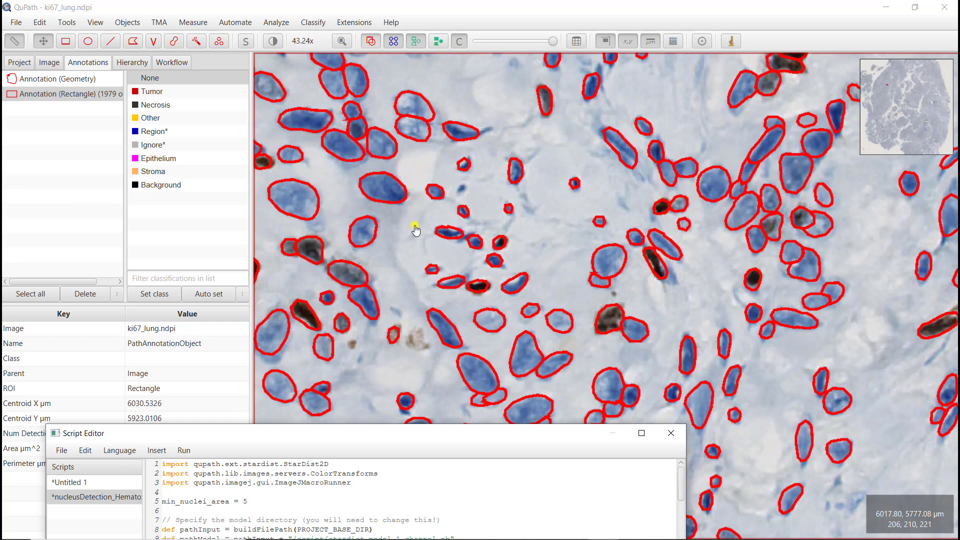
scroll(415, 230, down, 1)
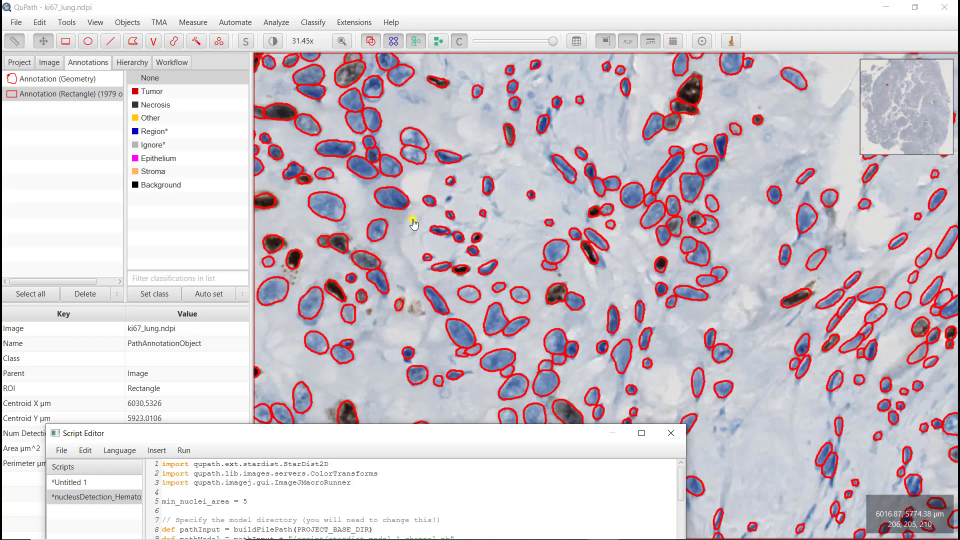
scroll(405, 253, down, 1)
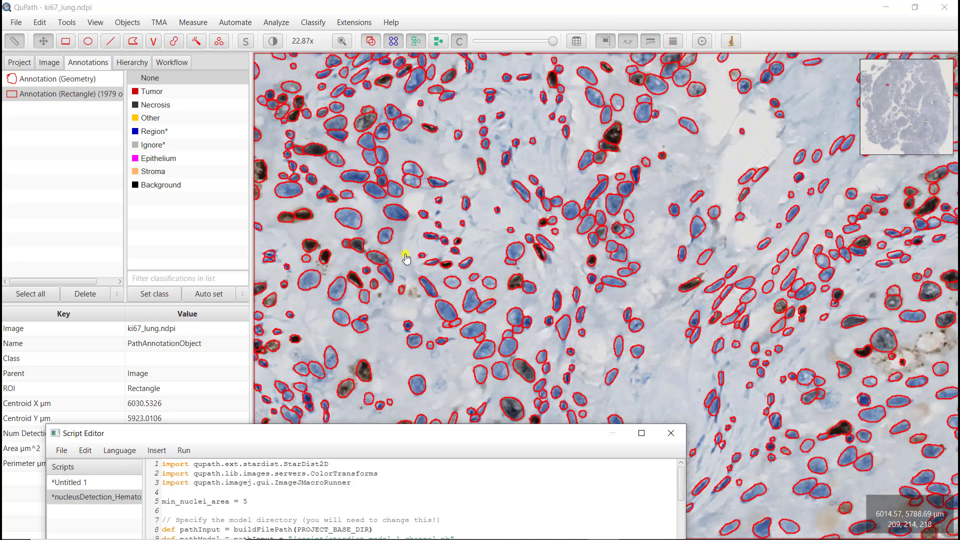
scroll(380, 340, down, 2)
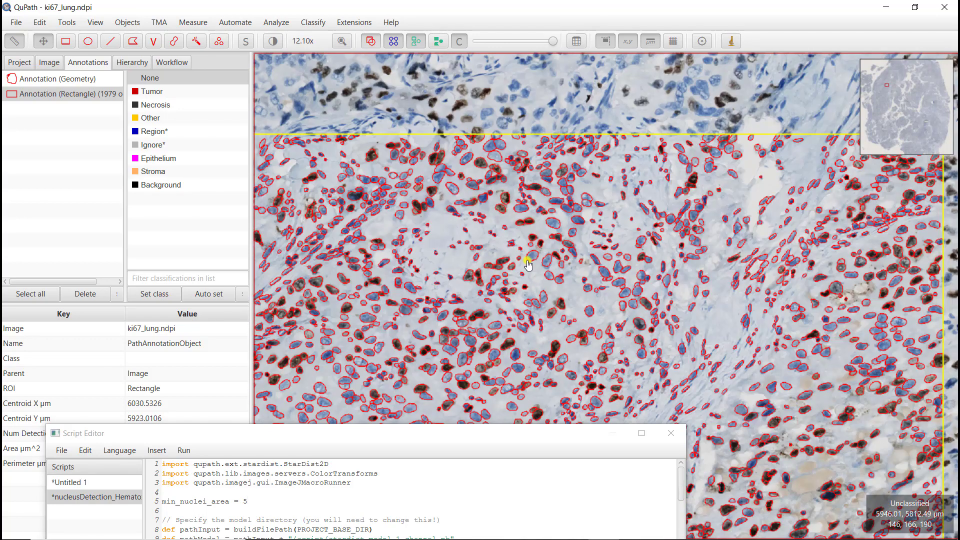
scroll(553, 208, down, 2)
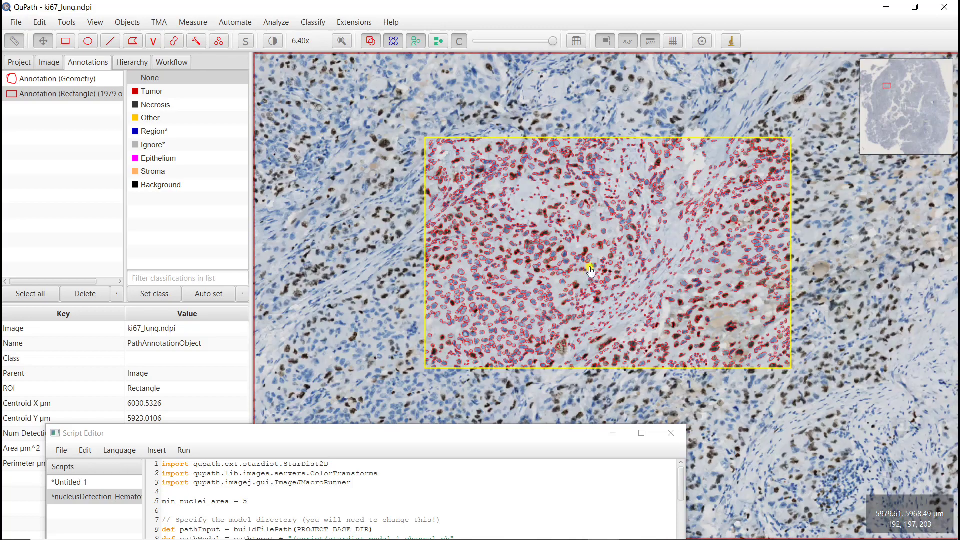
Step: Delete the rectangle annotation without keeping its descendant detections
scroll(652, 247, up, 1)
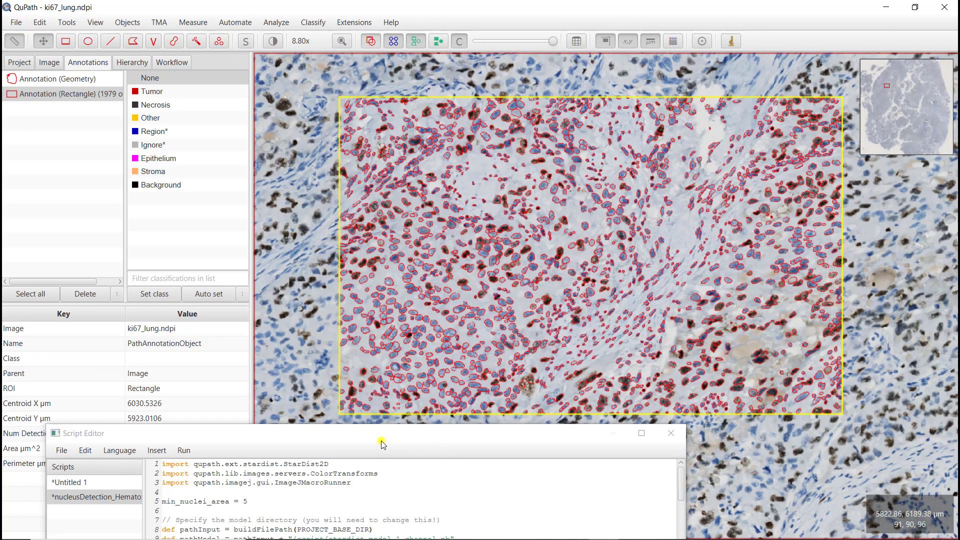
drag(334, 441, 390, 324)
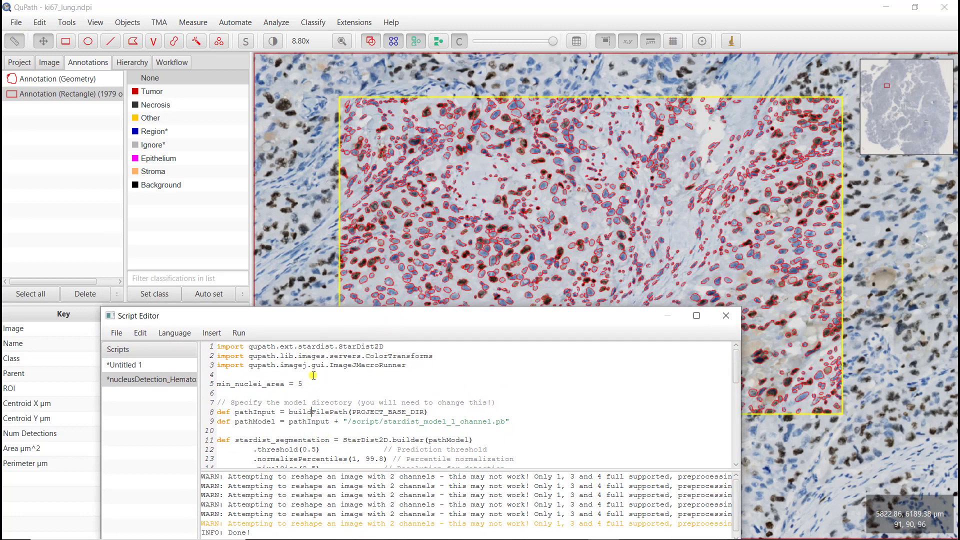
drag(322, 328, 335, 469)
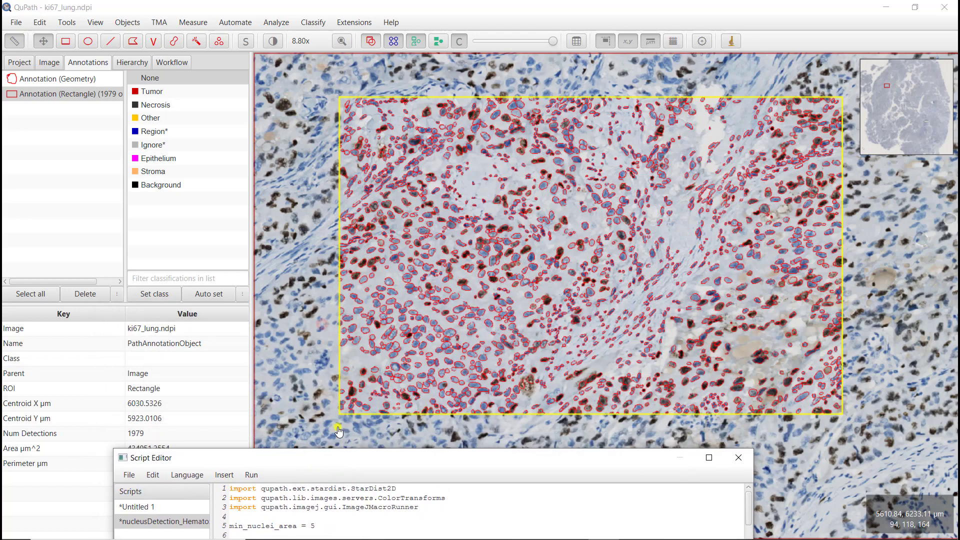
scroll(367, 315, down, 2)
scroll(367, 315, down, 8)
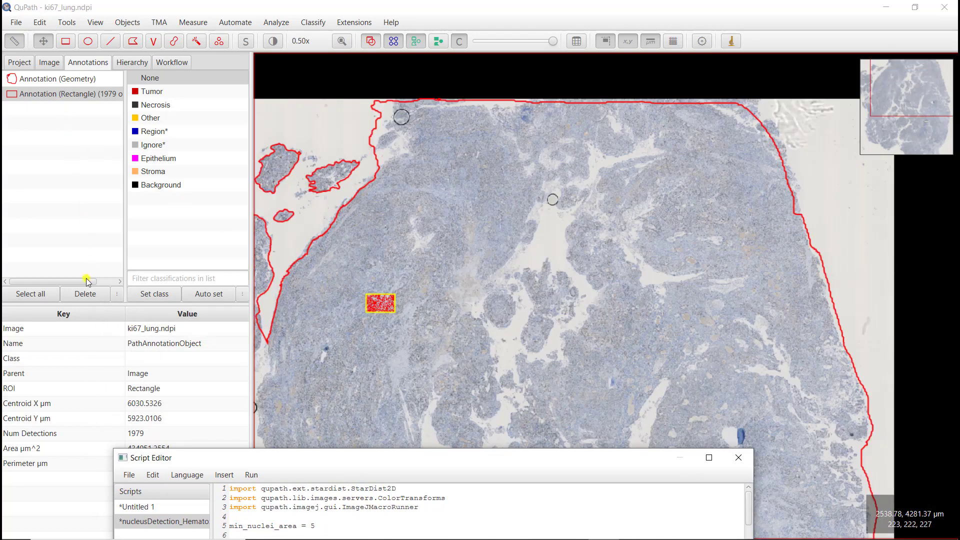
click(85, 293)
click(512, 299)
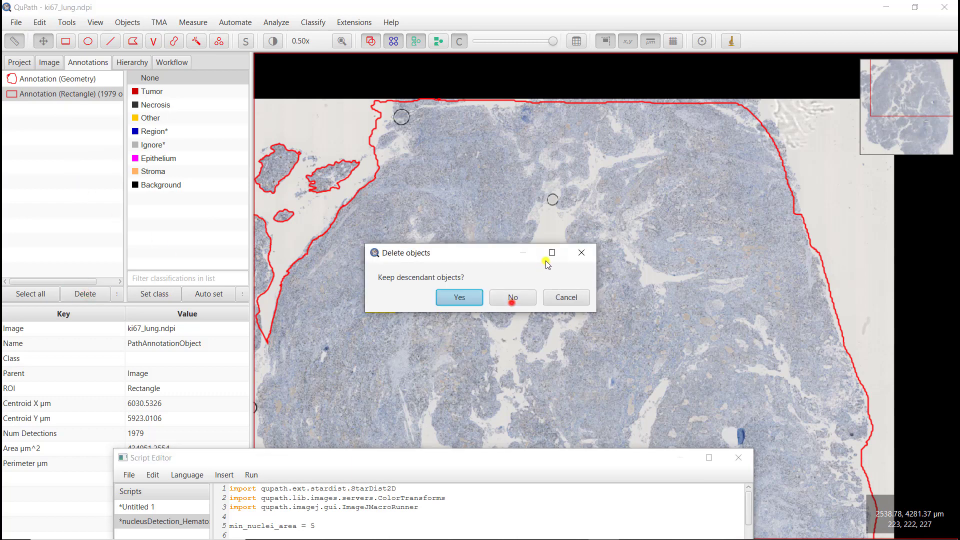
click(475, 300)
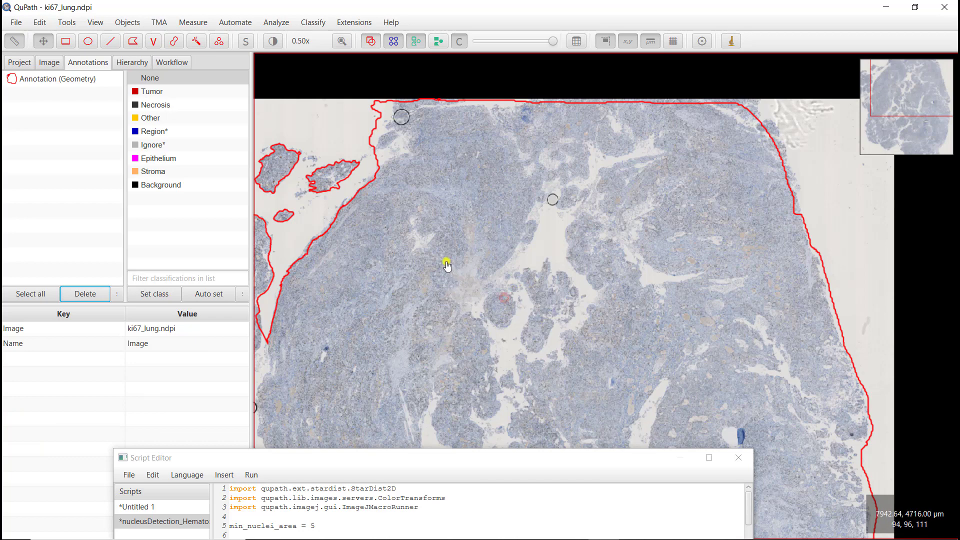
Step: Select the whole-tissue annotation, run the detection script on it with min_nuclei_area 5, and close the script editor
click(366, 283)
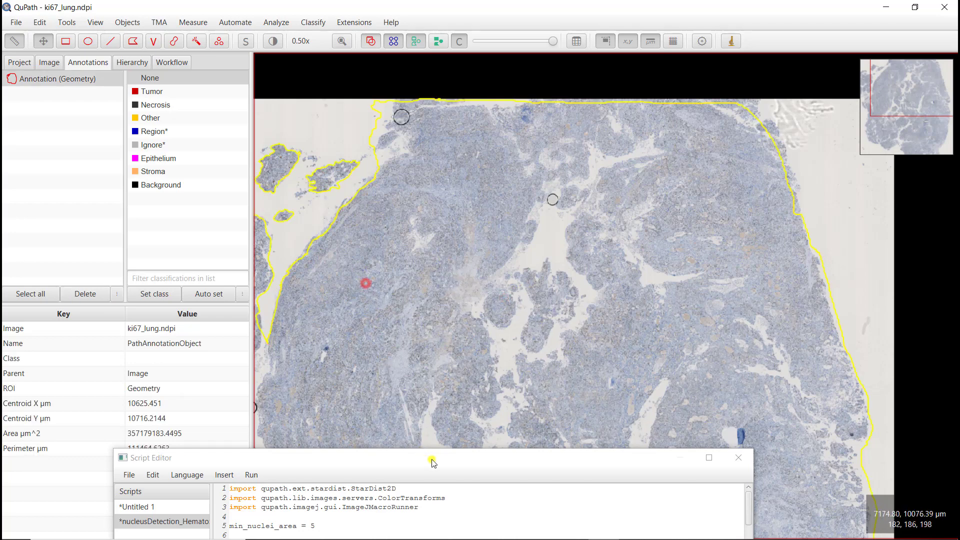
drag(433, 462, 435, 204)
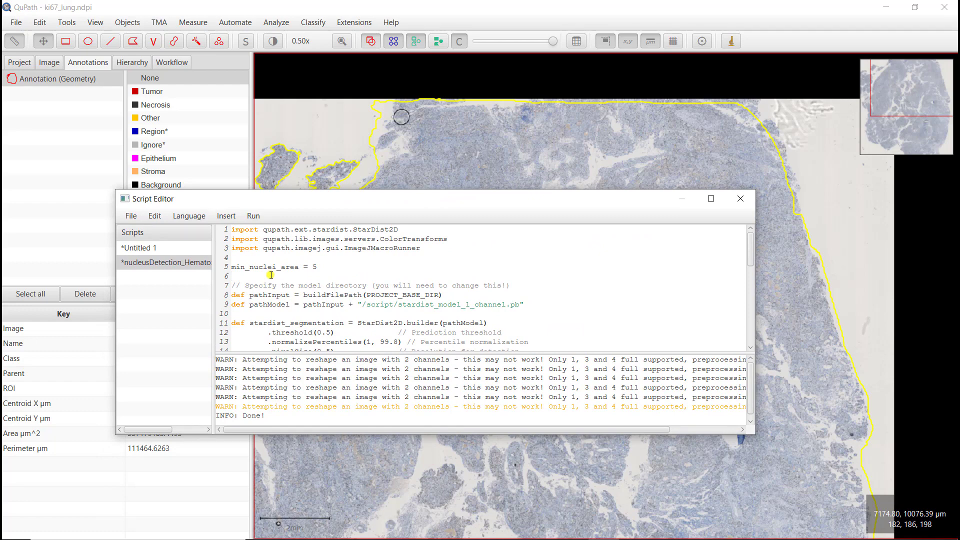
key(ctrl+r)
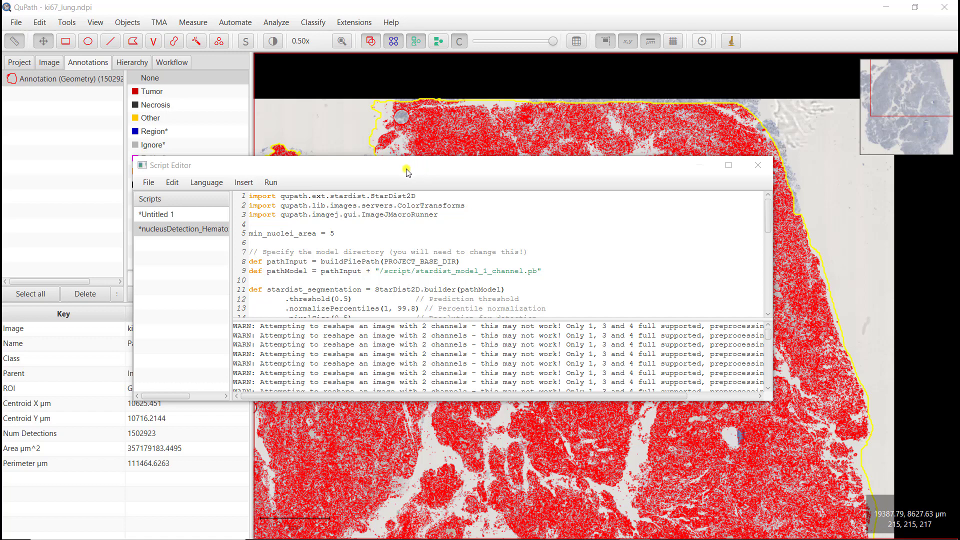
click(757, 166)
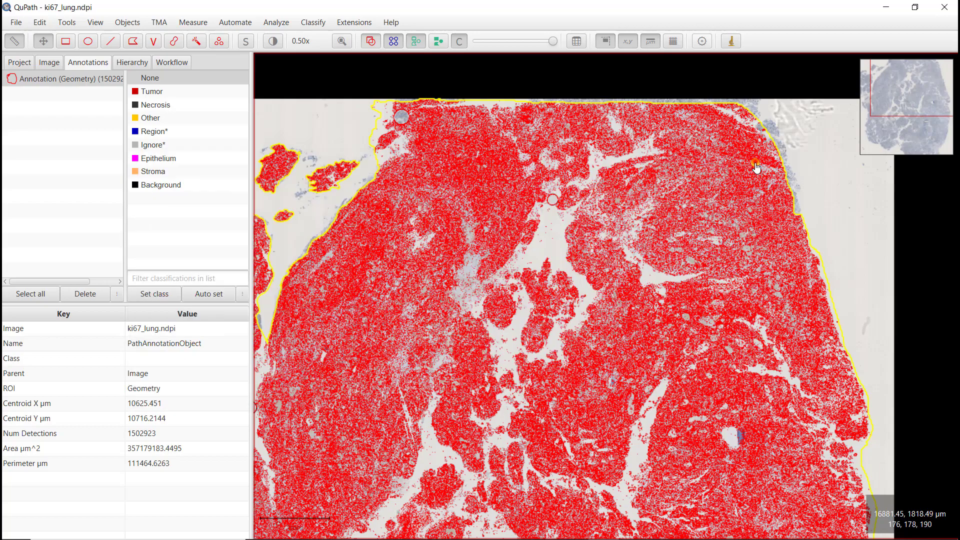
Step: Set the cell display to show both nucleus and cell boundaries, and check the outlines at high magnification
scroll(443, 343, up, 3)
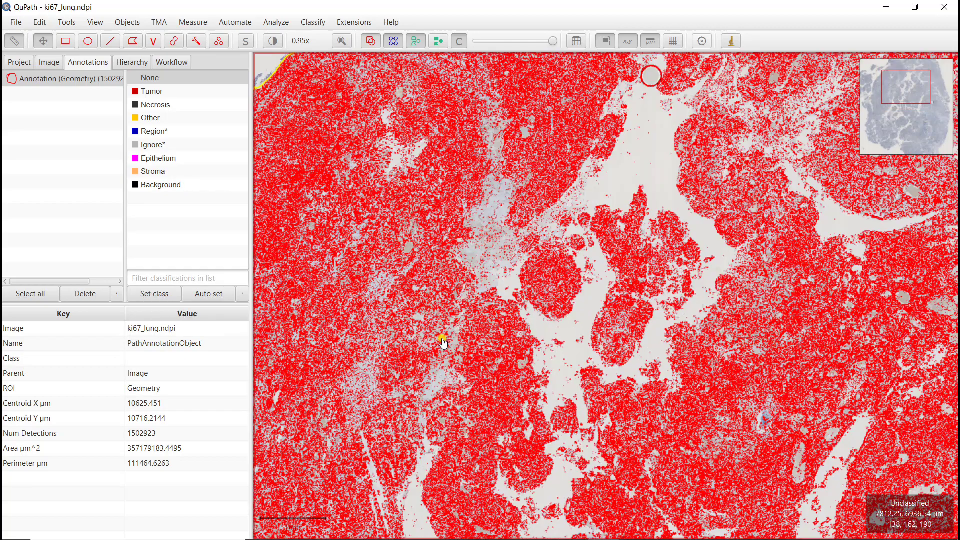
scroll(442, 343, up, 10)
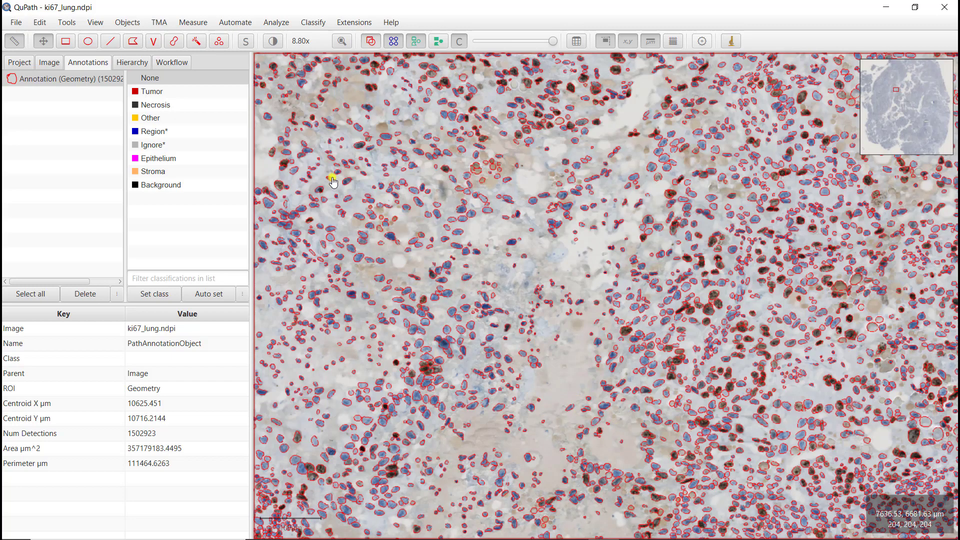
click(97, 26)
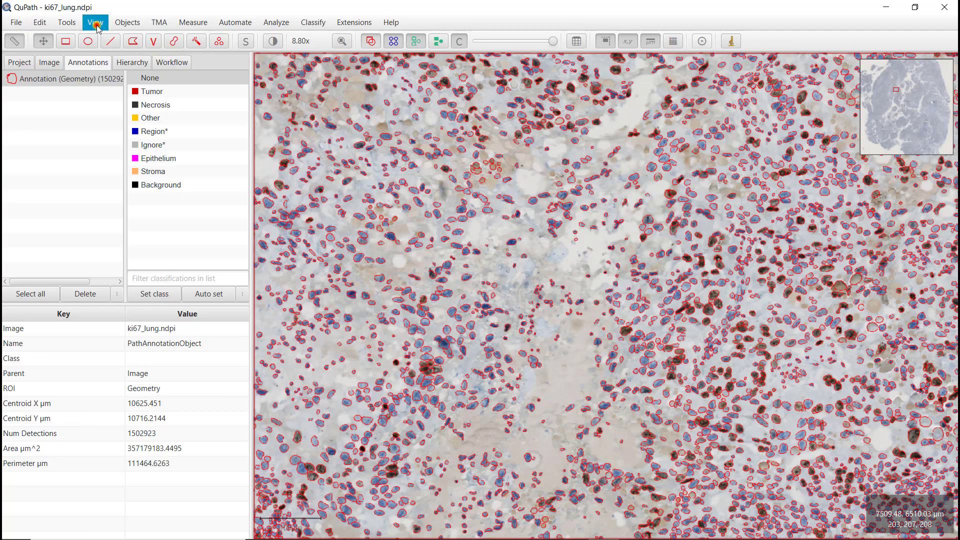
click(113, 180)
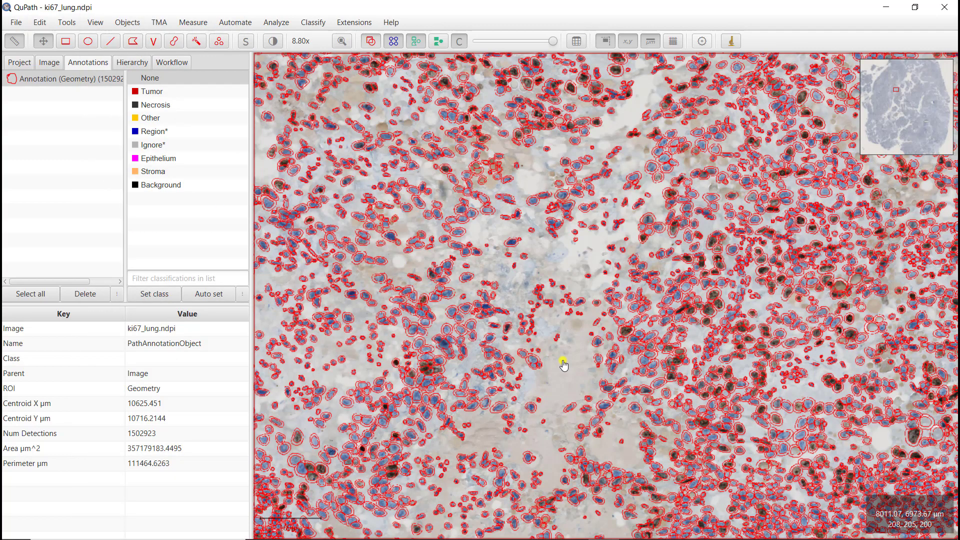
scroll(564, 365, up, 5)
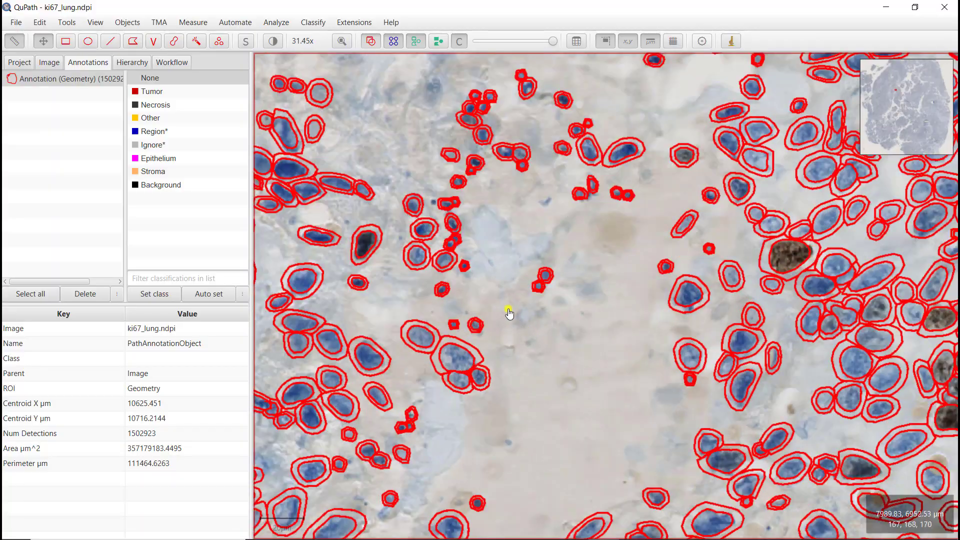
Step: Compare the isolated cells in the empty space between tissue islands with their outlines by hiding and showing the detections
scroll(553, 301, down, 10)
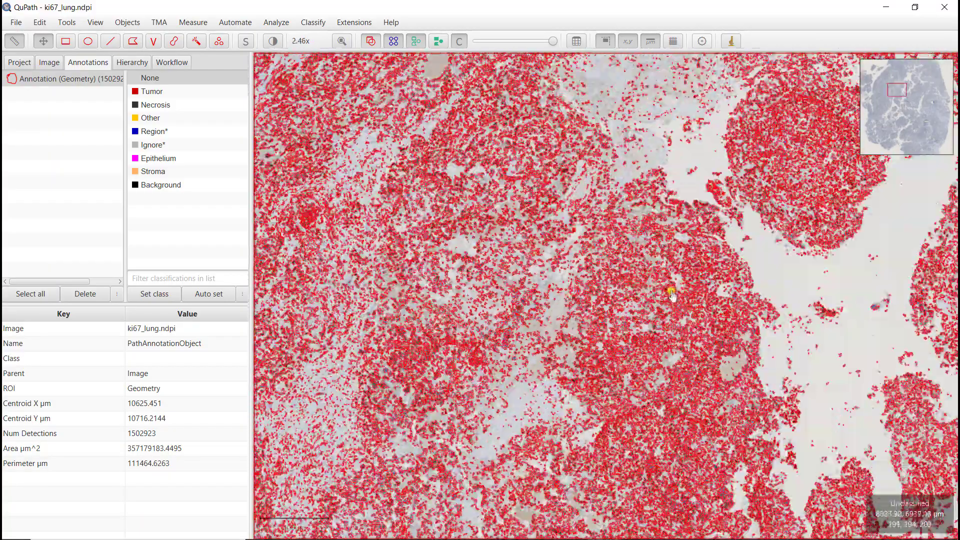
scroll(672, 295, up, 3)
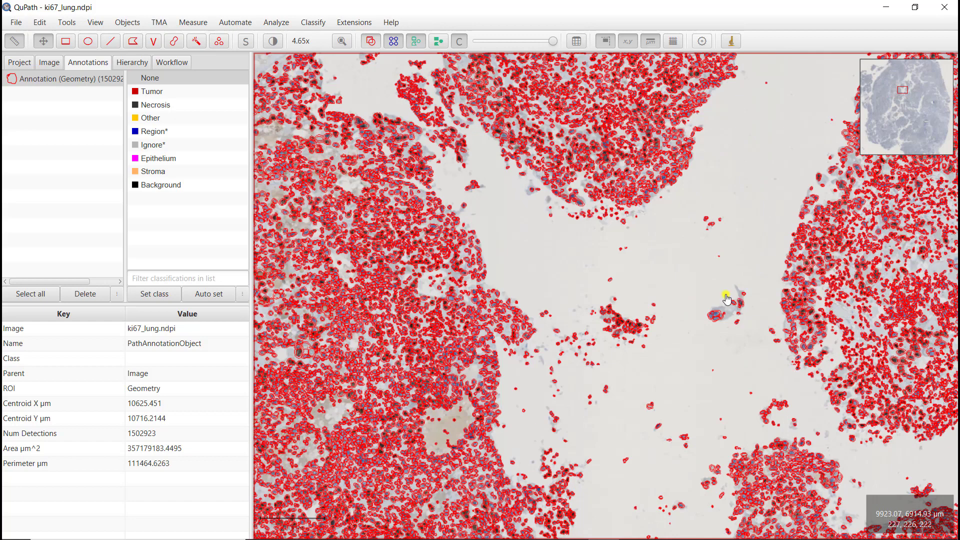
scroll(726, 299, up, 5)
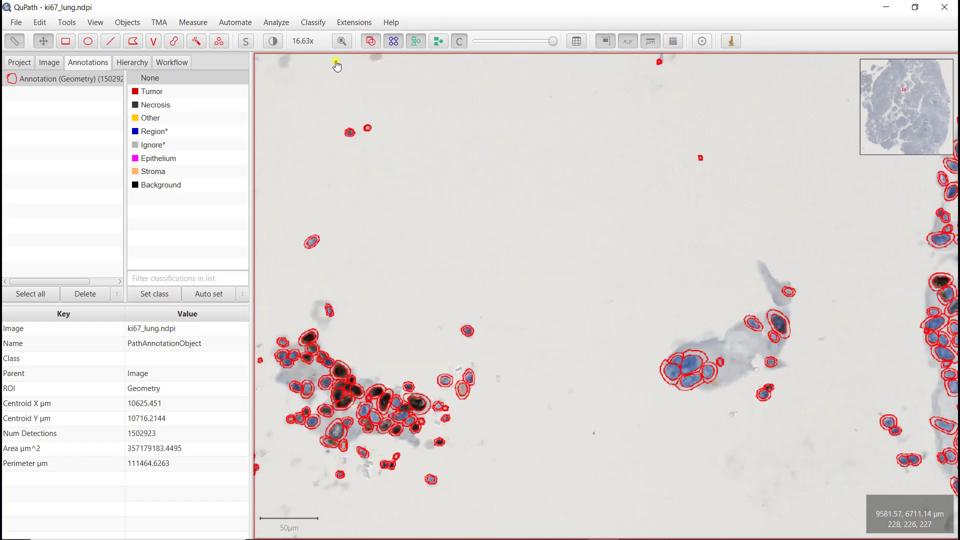
click(409, 42)
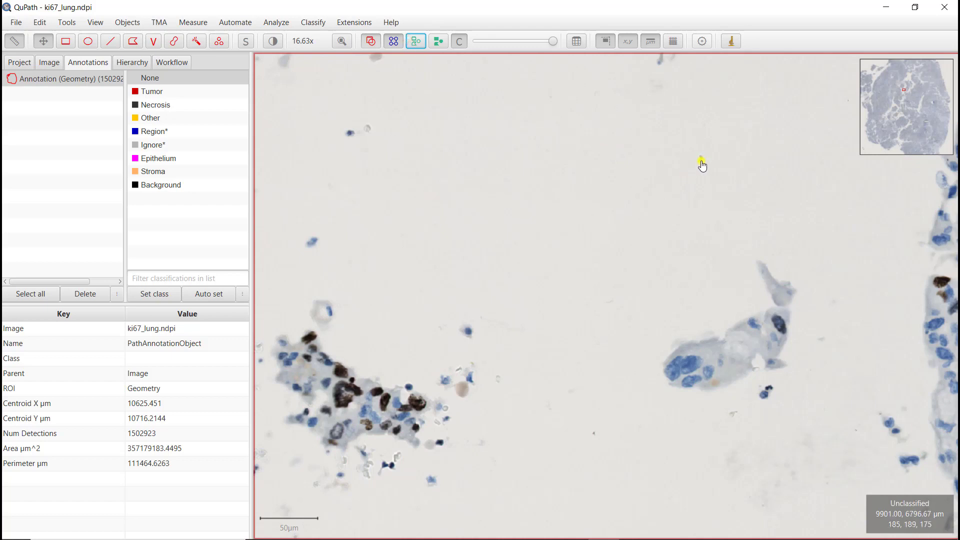
click(414, 42)
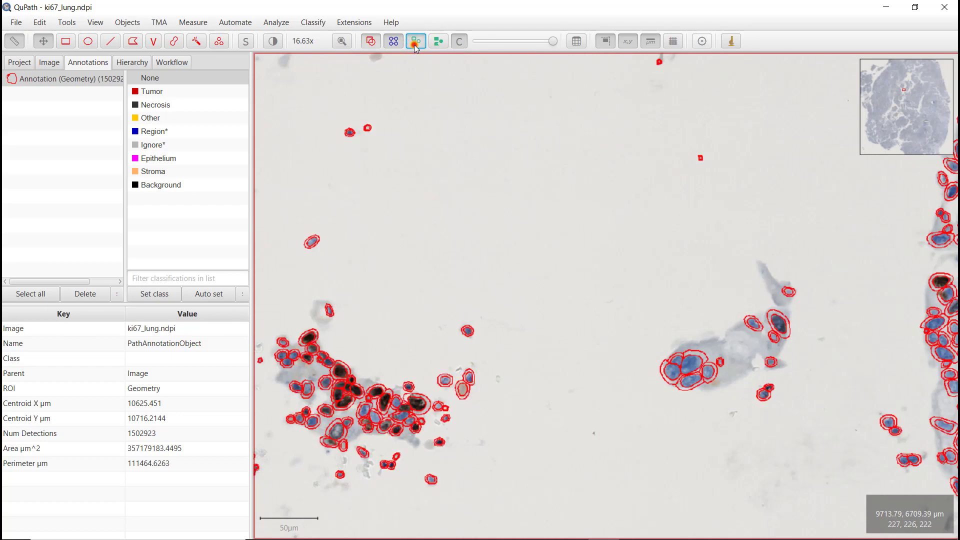
click(414, 43)
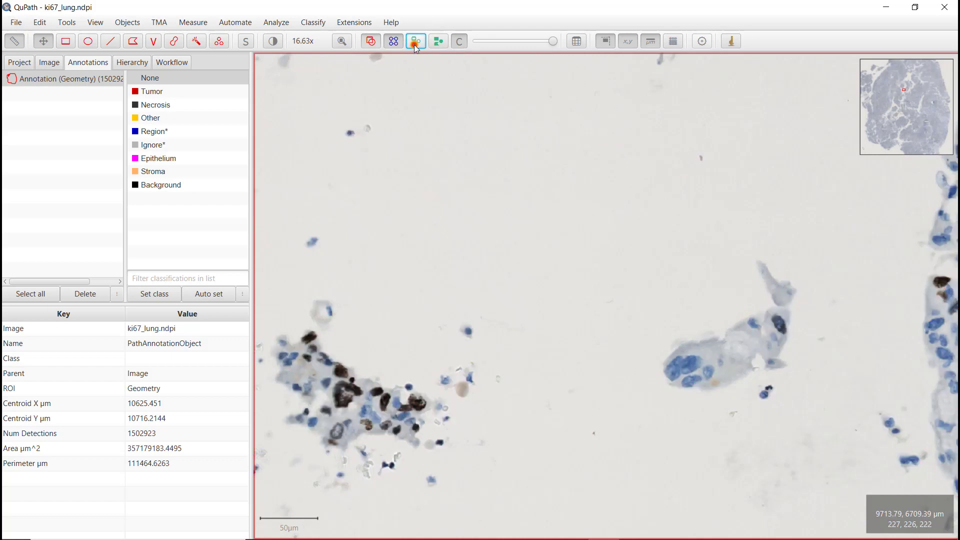
click(414, 43)
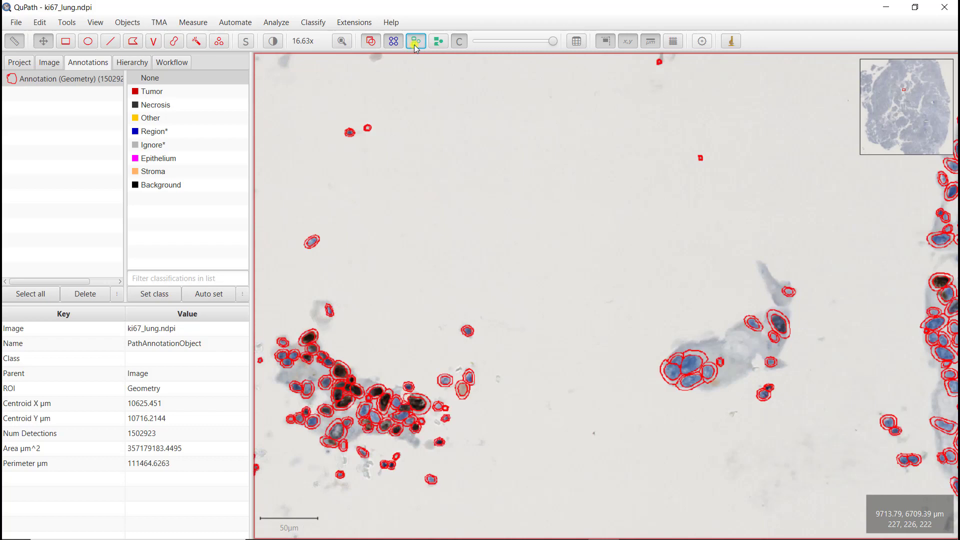
Step: Review the detections across neighbouring tissue islands and over the whole section at low magnification
scroll(480, 143, down, 2)
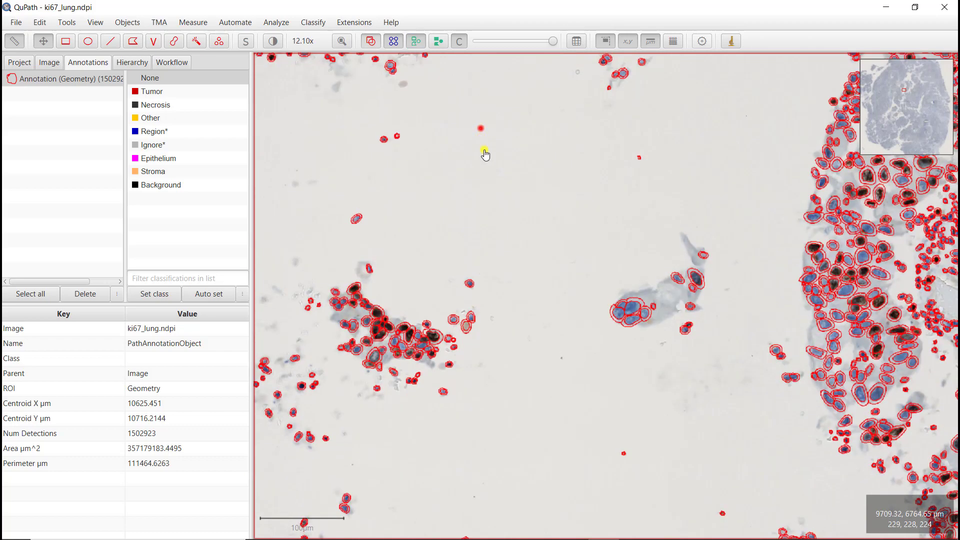
drag(484, 154, 502, 220)
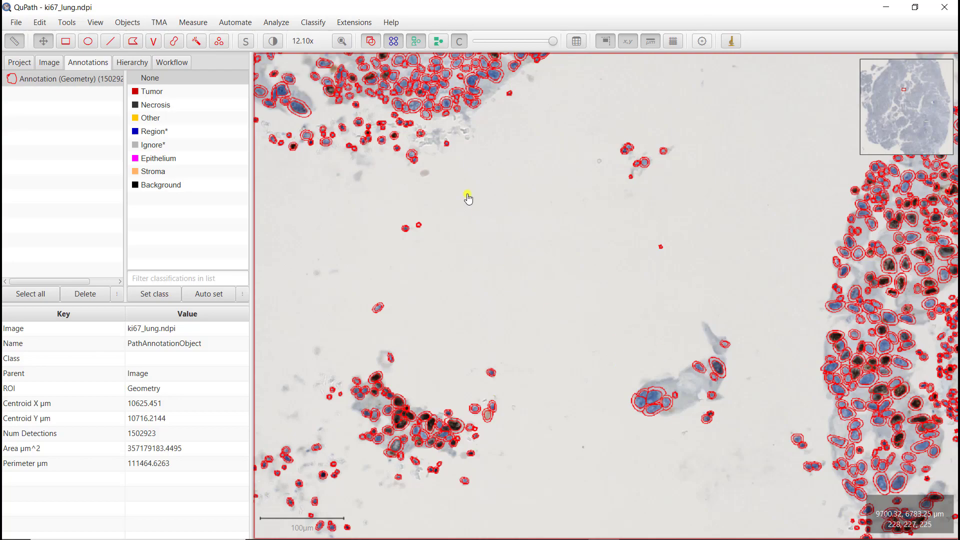
scroll(480, 289, down, 2)
scroll(481, 290, down, 1)
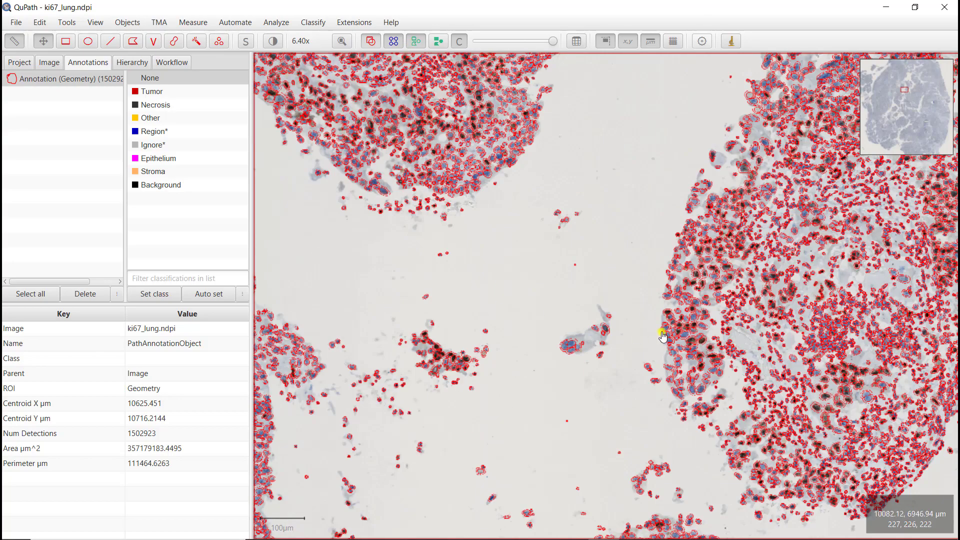
drag(711, 335, 588, 308)
drag(693, 377, 668, 273)
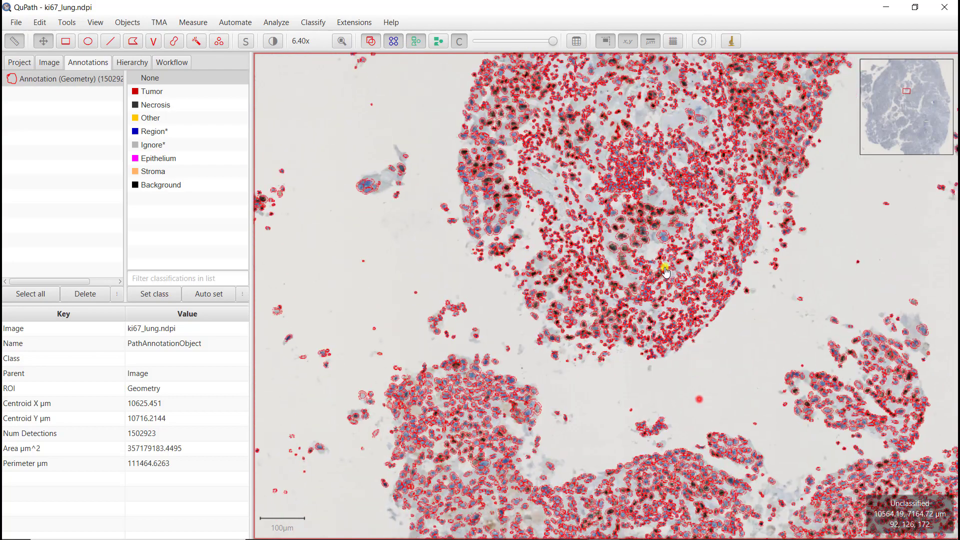
drag(645, 428, 410, 367)
scroll(410, 368, down, 4)
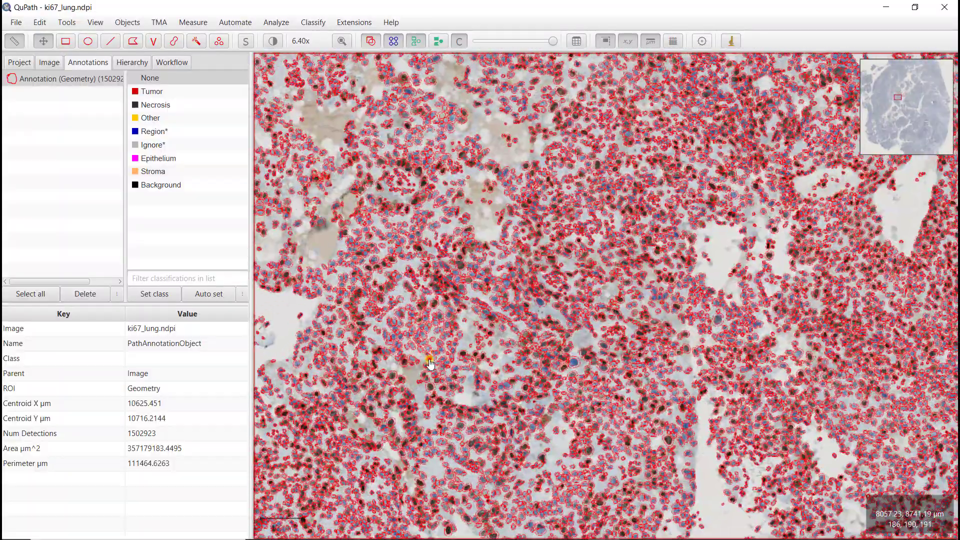
scroll(463, 365, down, 1)
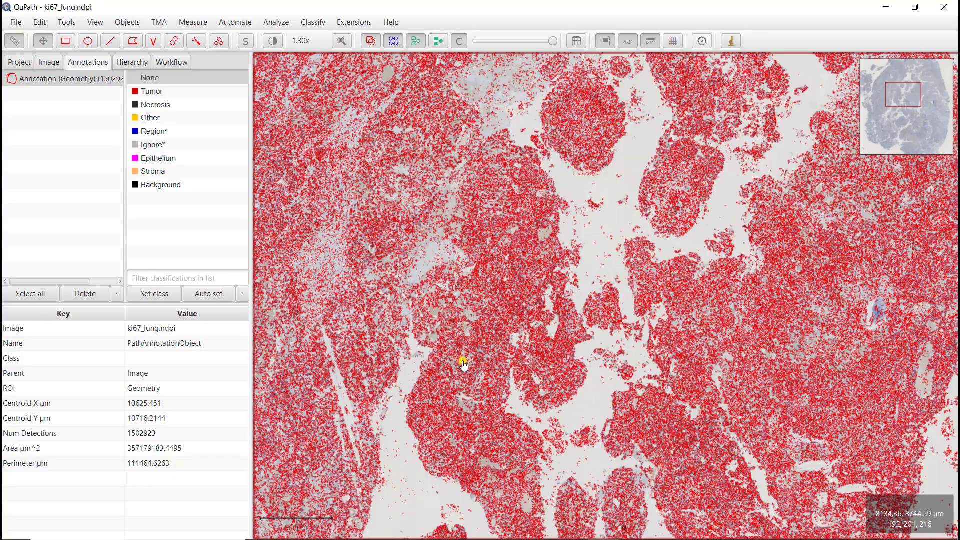
scroll(464, 365, down, 1)
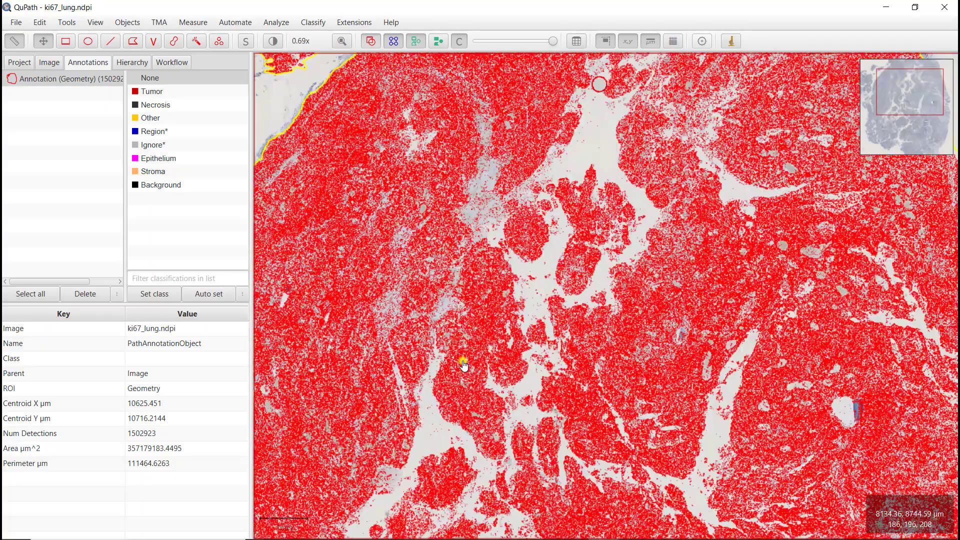
scroll(464, 365, down, 1)
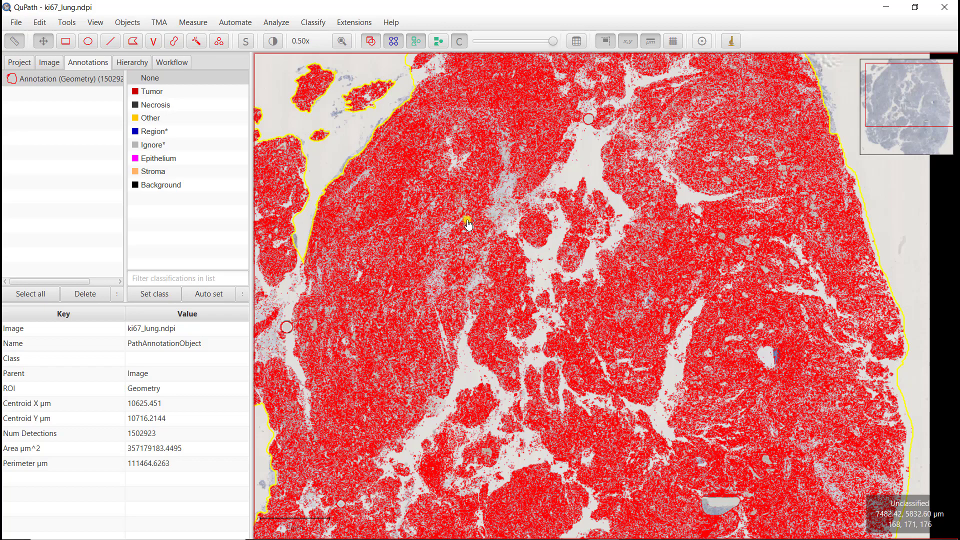
Step: Start a single measurement classifier for all detections and base it on the DAB: Nucleus: Mean measurement
key(ctrl+l)
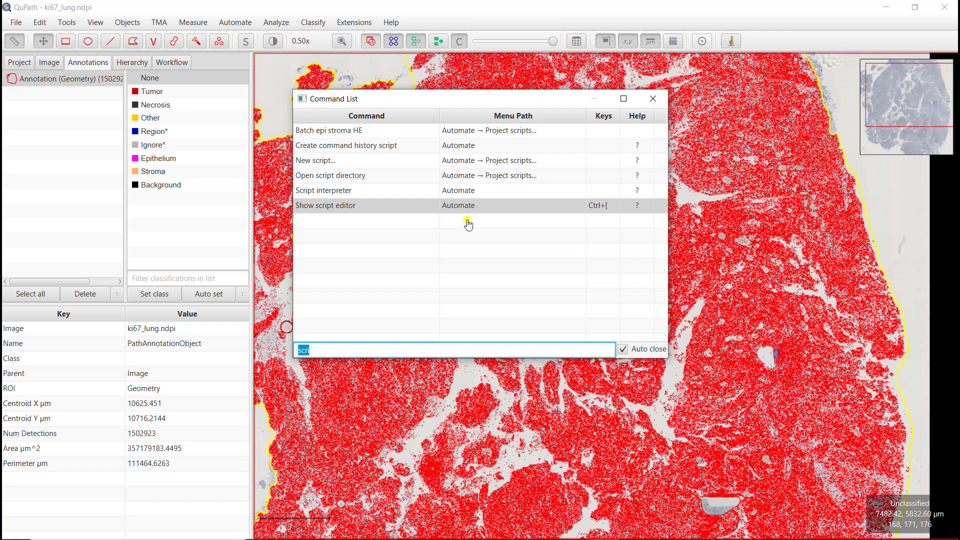
text(creat)
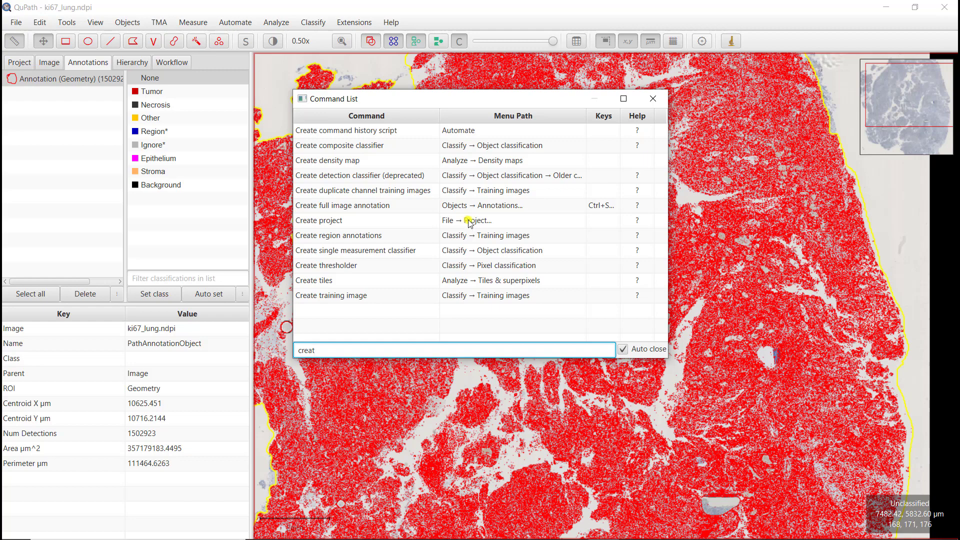
click(382, 252)
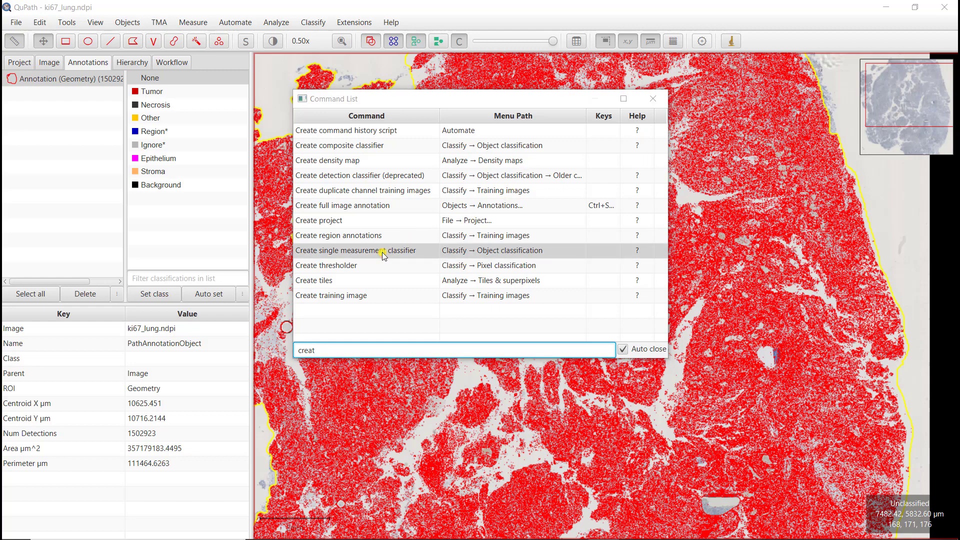
double_click(382, 252)
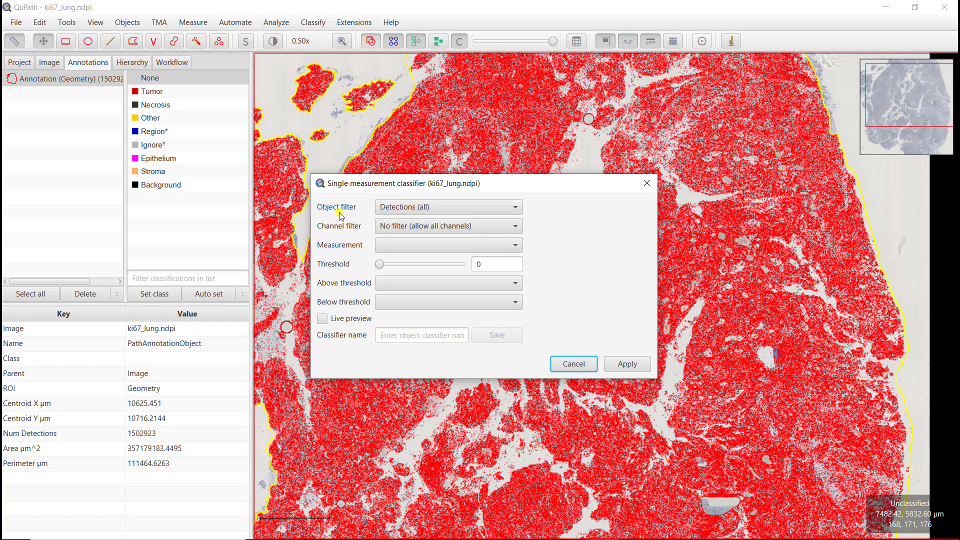
click(381, 247)
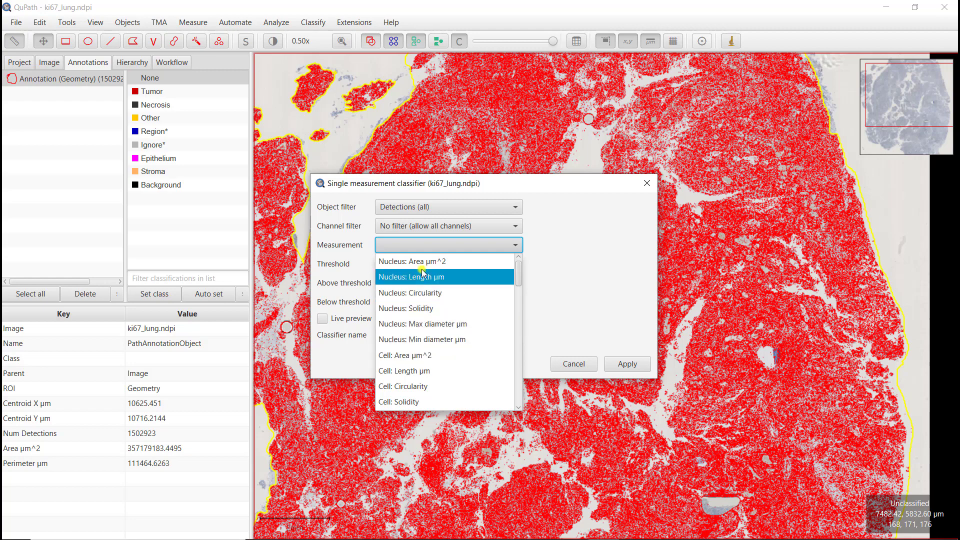
scroll(433, 314, down, 3)
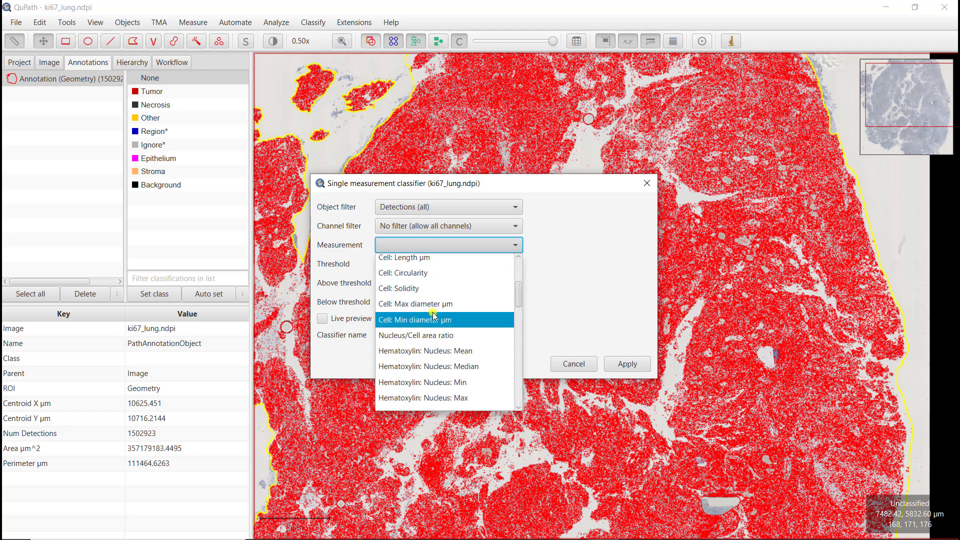
scroll(434, 315, down, 5)
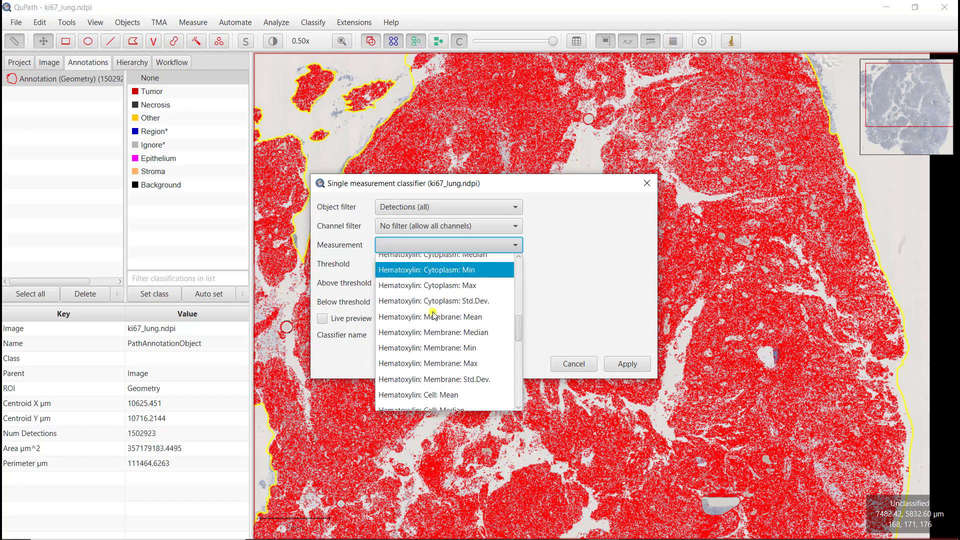
scroll(433, 315, down, 4)
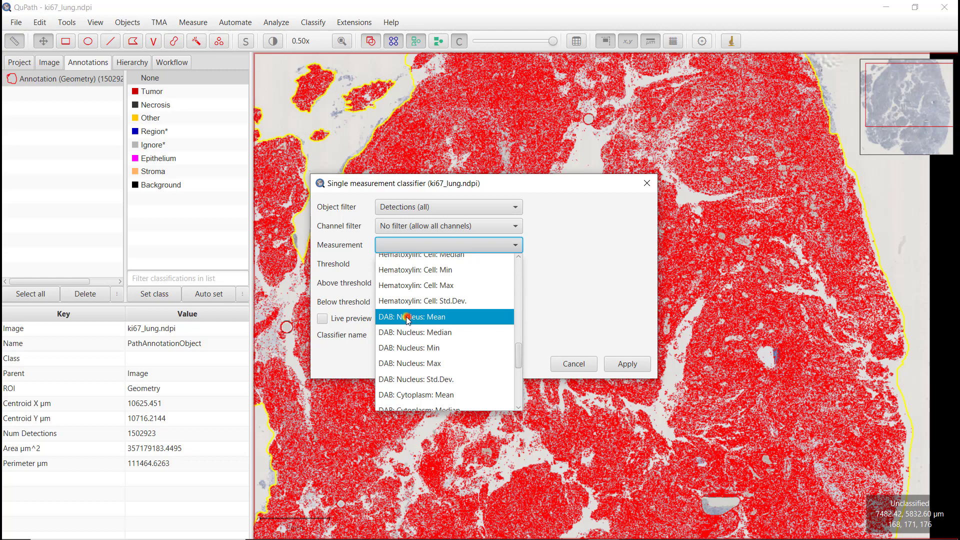
click(406, 317)
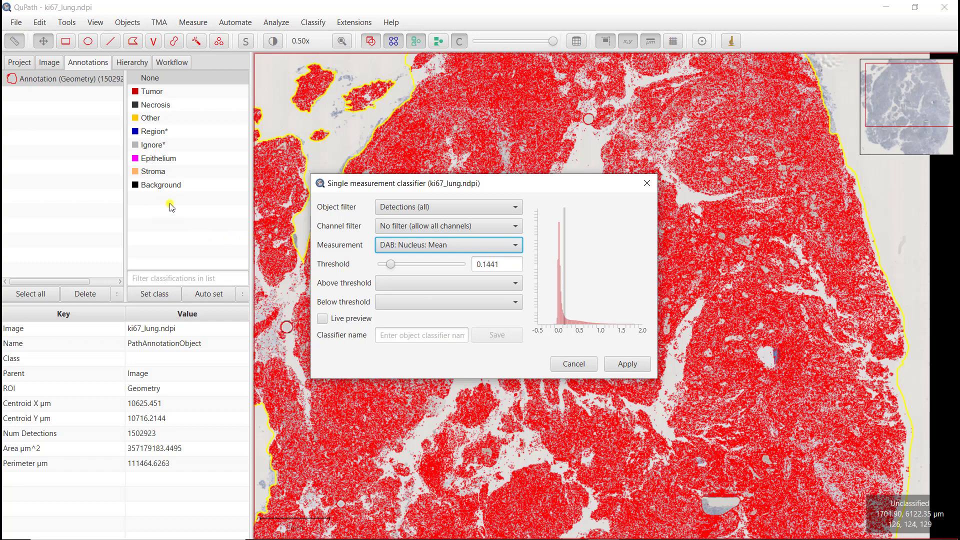
Step: Add a class named DAB+ and assign it to detections above the classifier threshold
right_click(173, 229)
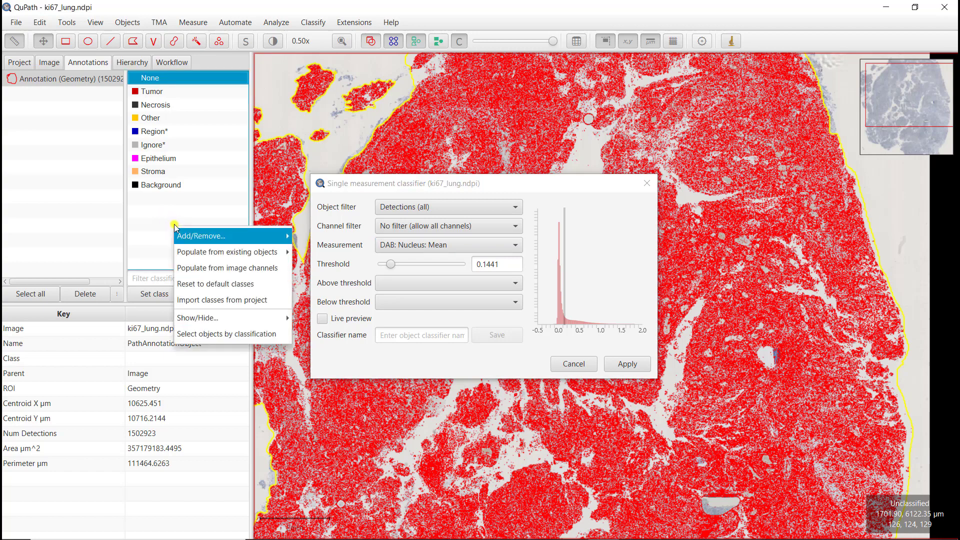
mouse_move(189, 234)
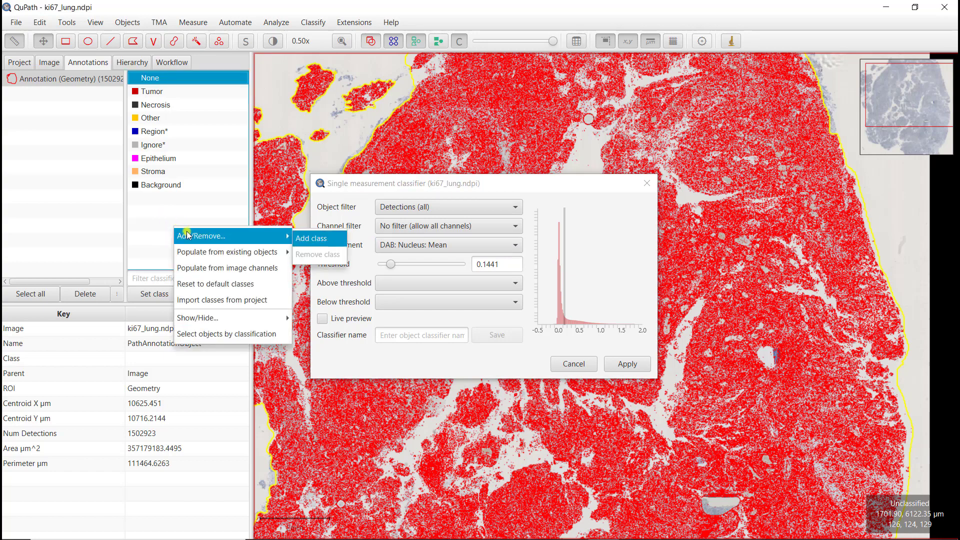
click(301, 239)
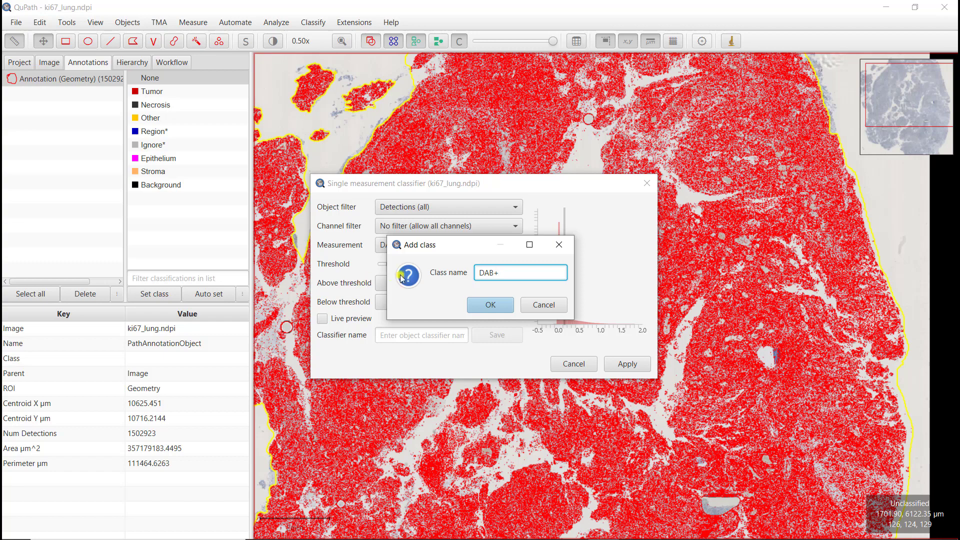
click(488, 304)
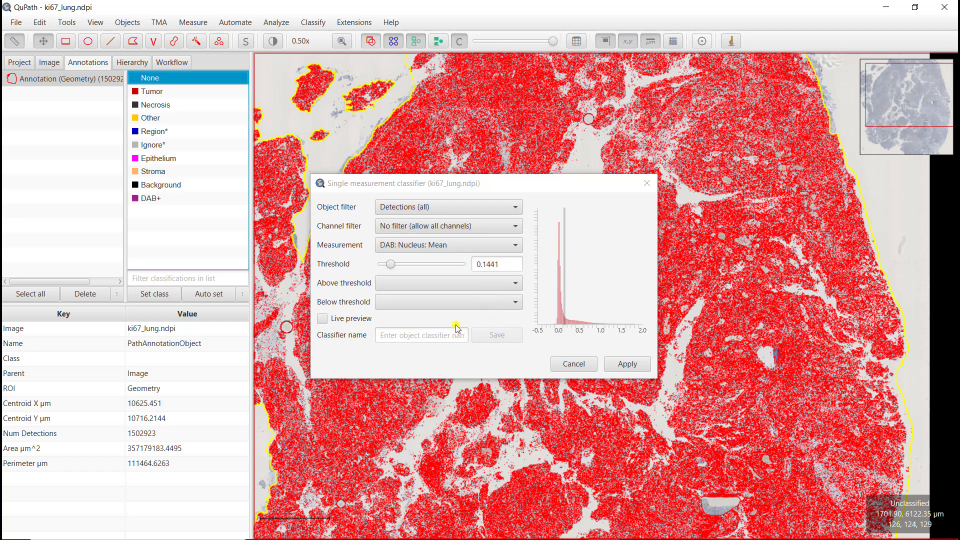
click(413, 284)
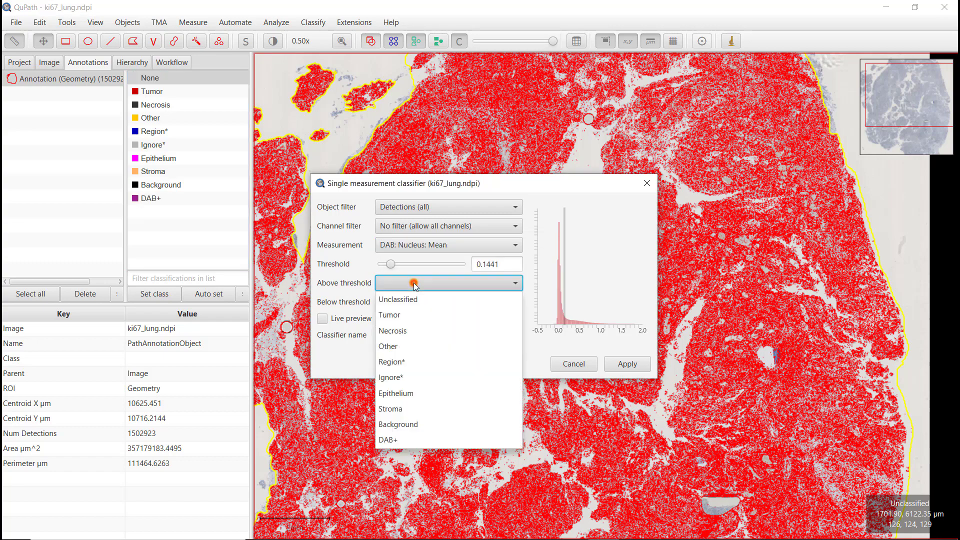
click(401, 438)
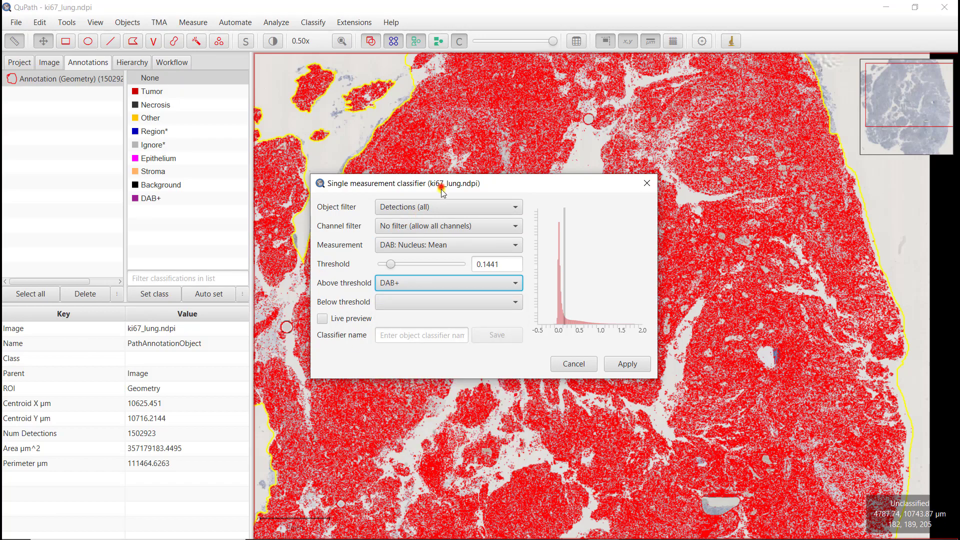
Step: Show only the nucleus boundaries at high magnification and turn on the classifier's live preview
drag(436, 189, 498, 320)
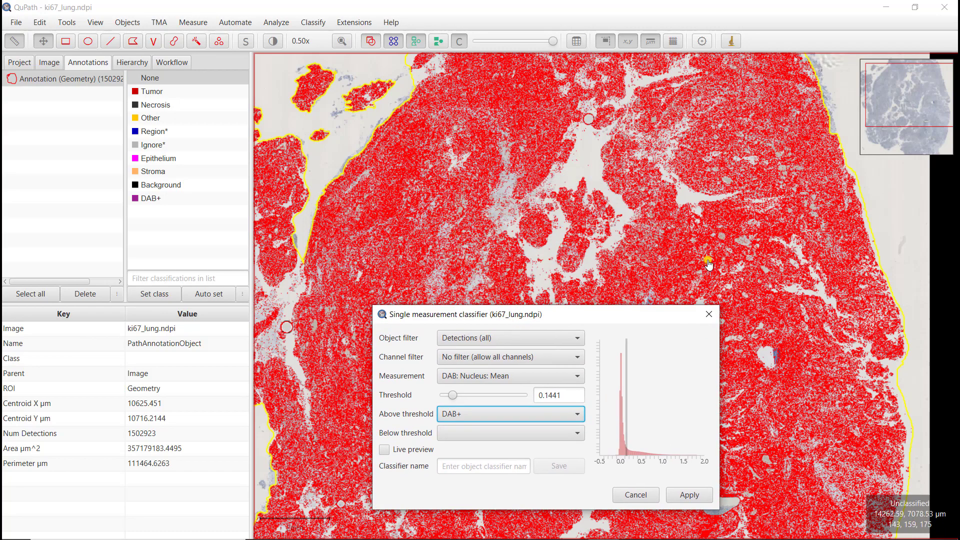
scroll(710, 264, up, 10)
scroll(715, 265, up, 2)
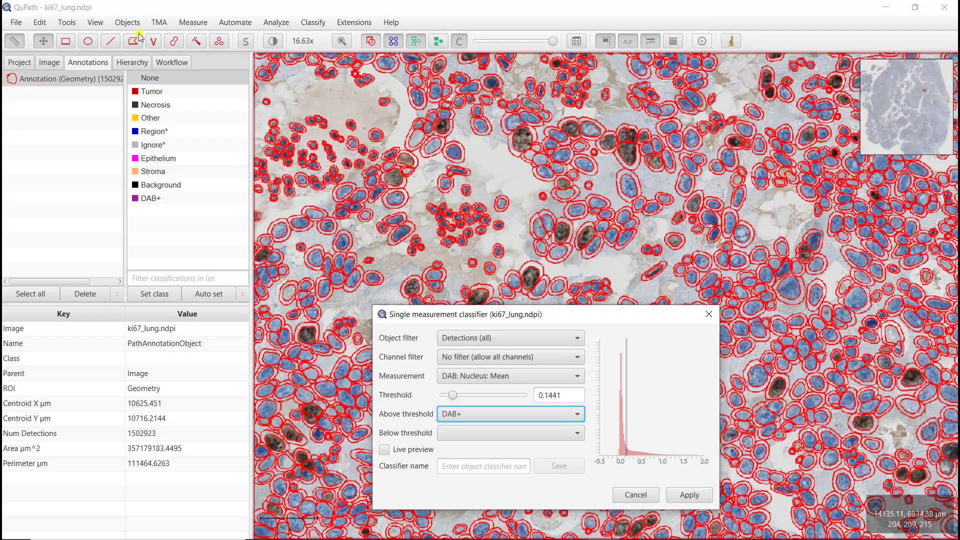
click(95, 22)
click(139, 163)
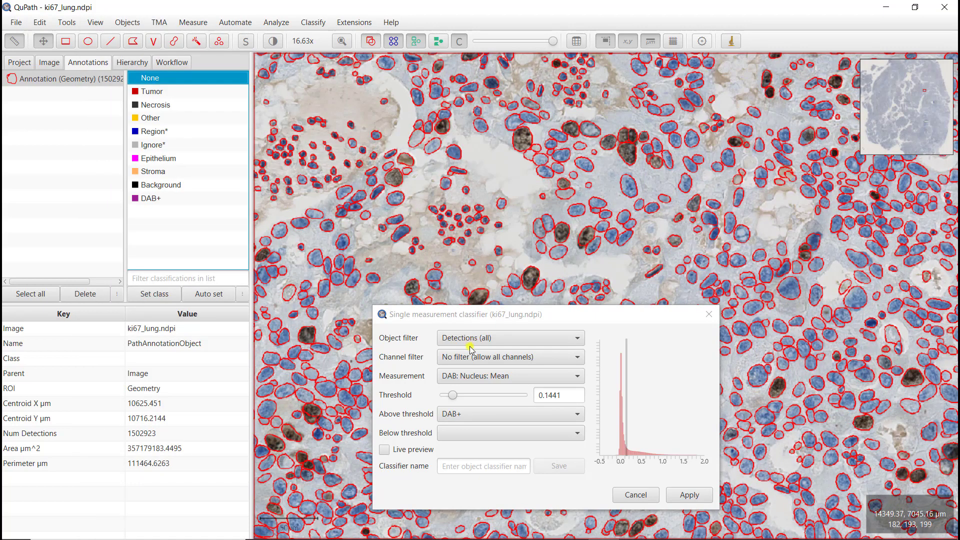
click(418, 451)
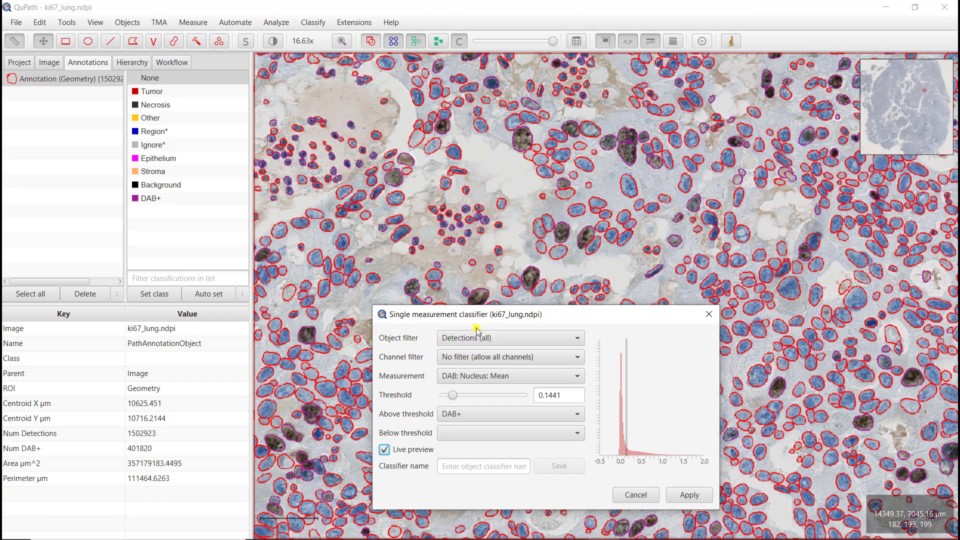
drag(478, 316, 629, 324)
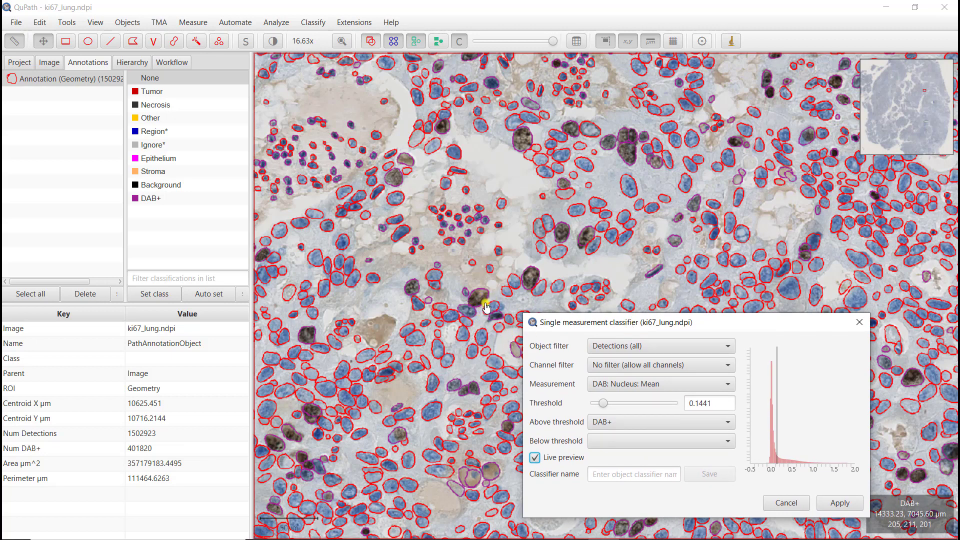
Step: Change the colour of the DAB+ class to bright green
double_click(150, 198)
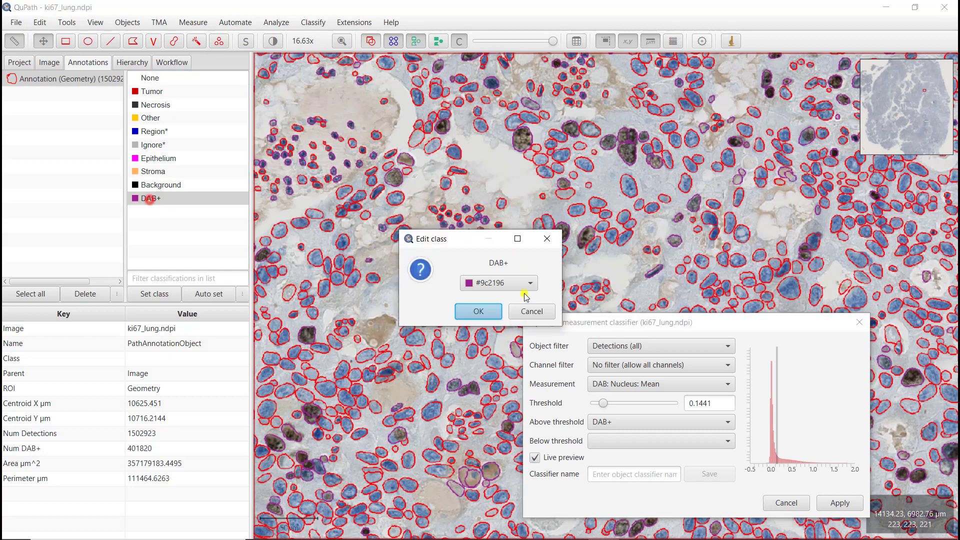
click(517, 290)
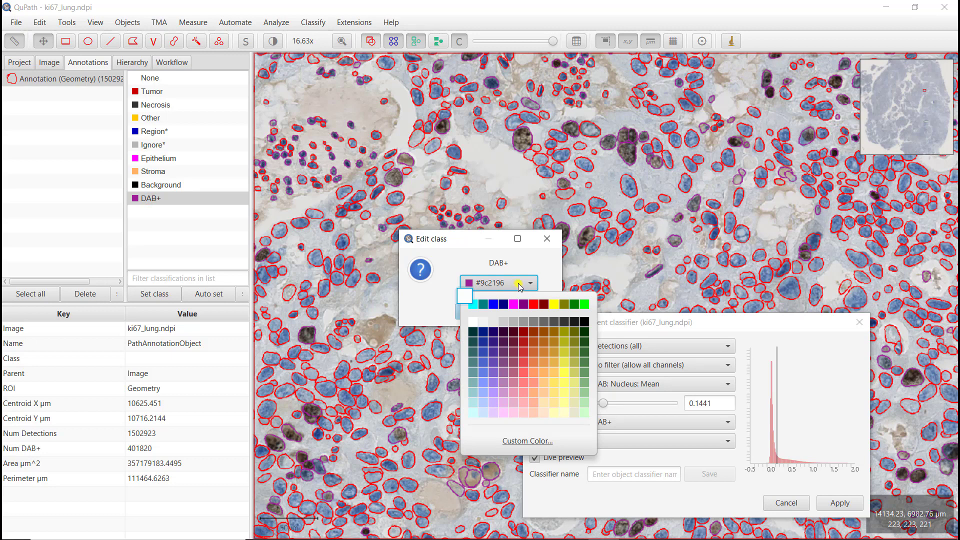
click(584, 305)
click(479, 311)
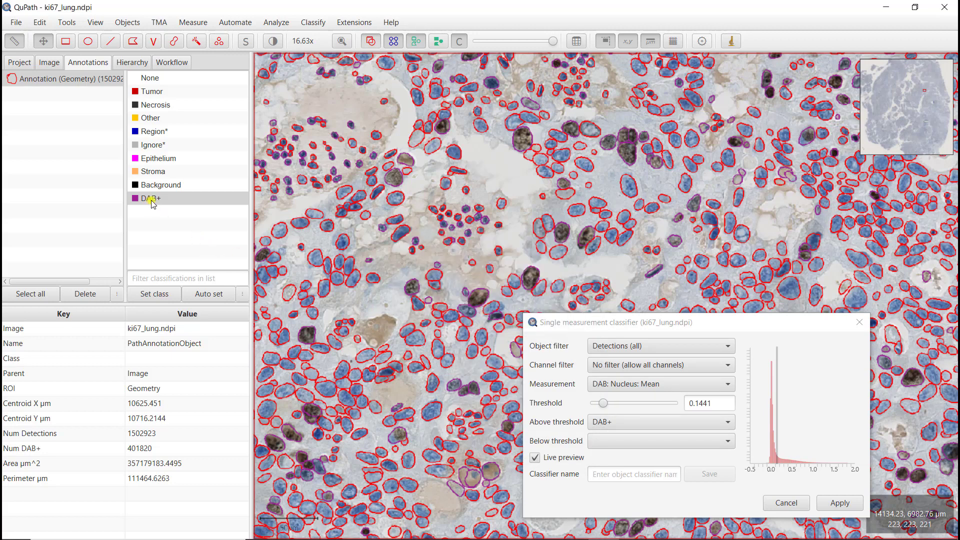
click(150, 199)
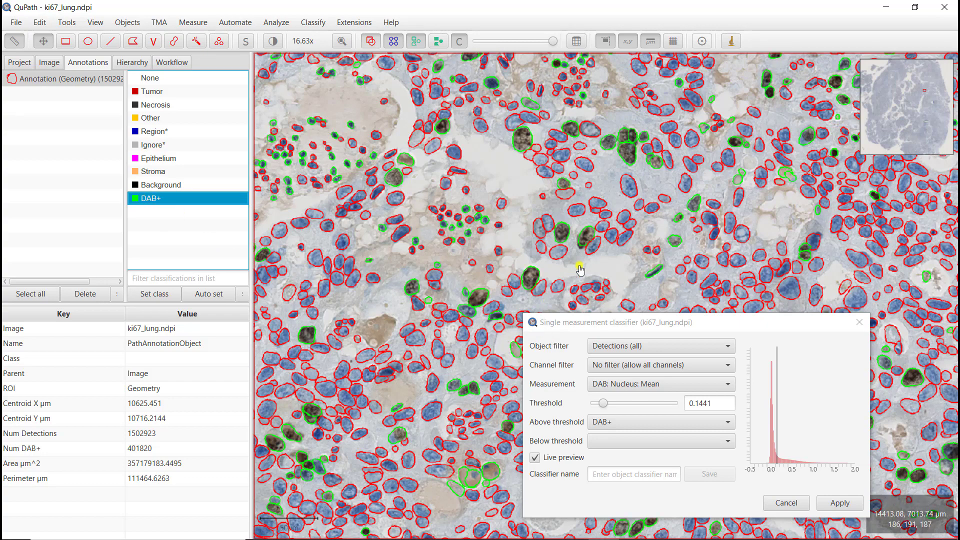
Step: Try a DAB nucleus mean threshold of 0.8 on the detections, and switch off the live preview
drag(635, 328, 645, 256)
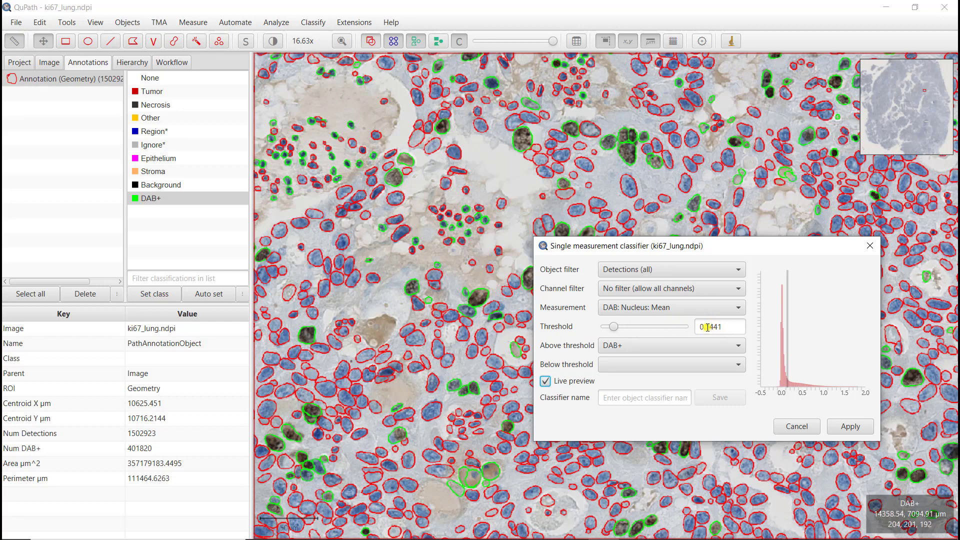
drag(707, 327, 734, 328)
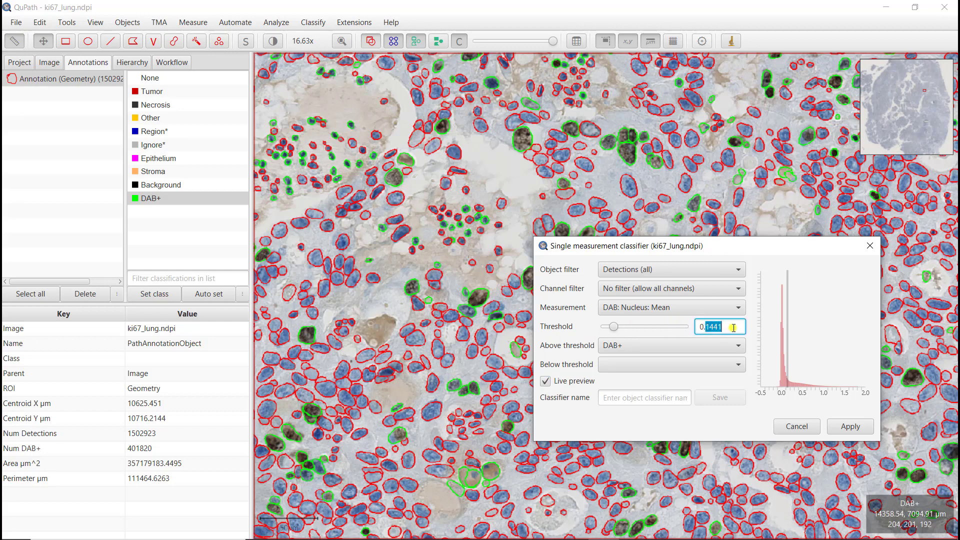
text(8)
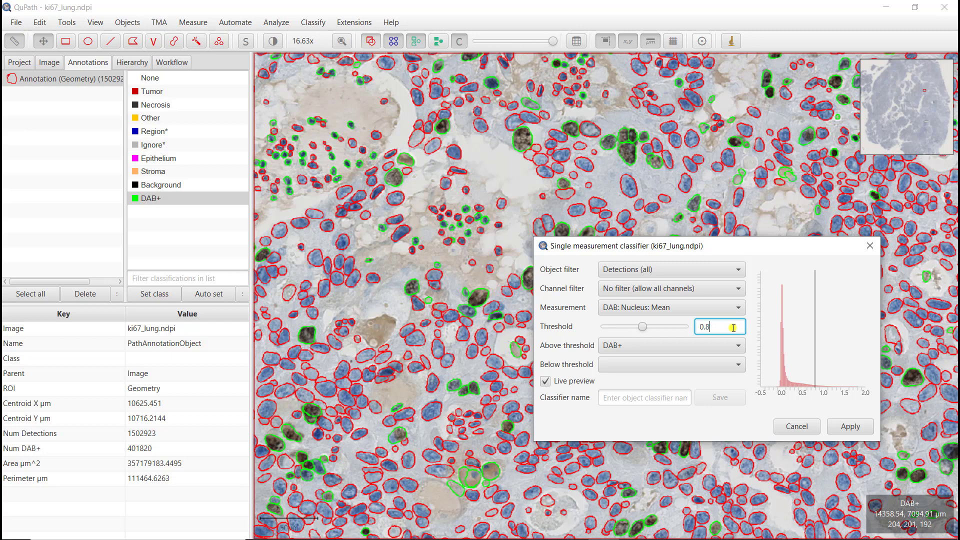
click(727, 384)
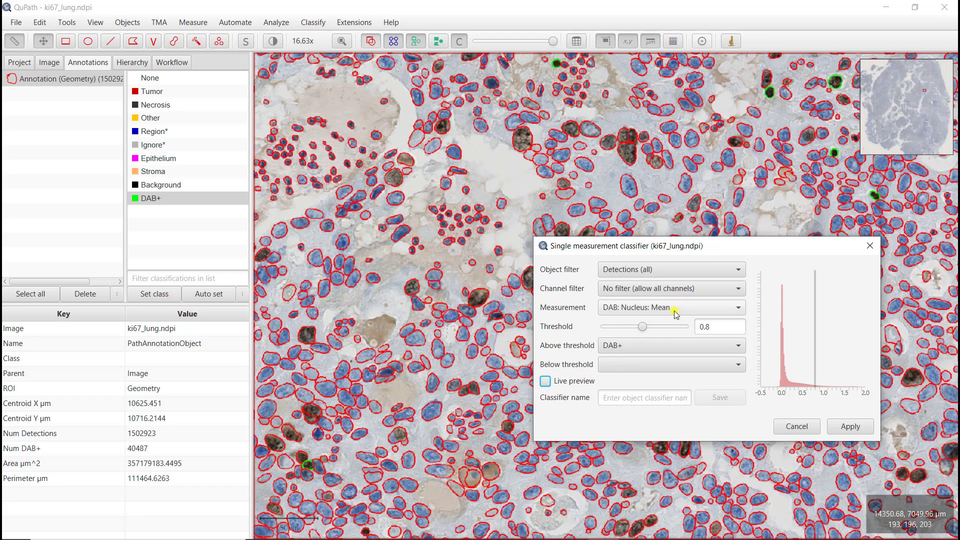
Step: Try a threshold of 0.05 with the live preview on, compare the DAB+ nuclei, and switch the preview off again
click(711, 327)
key(BackSpace)
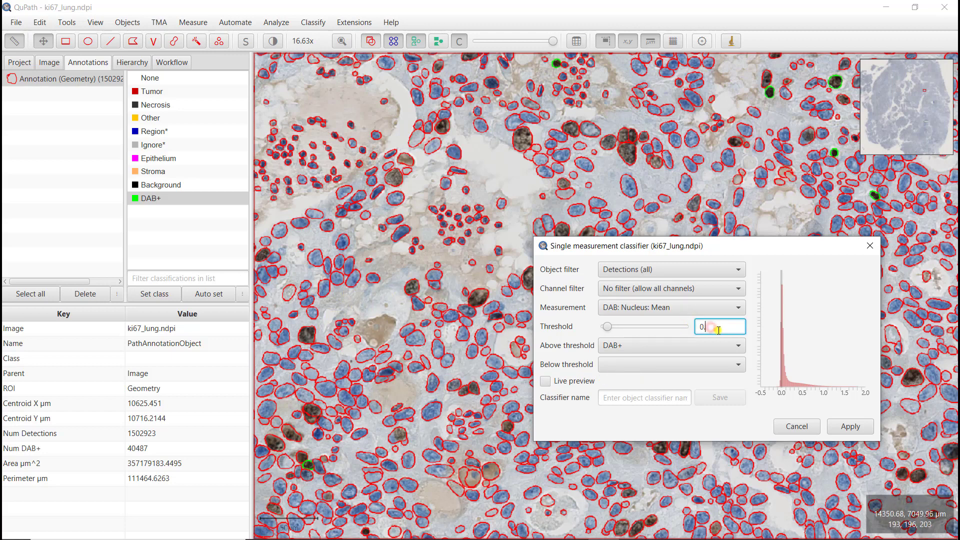
text(05)
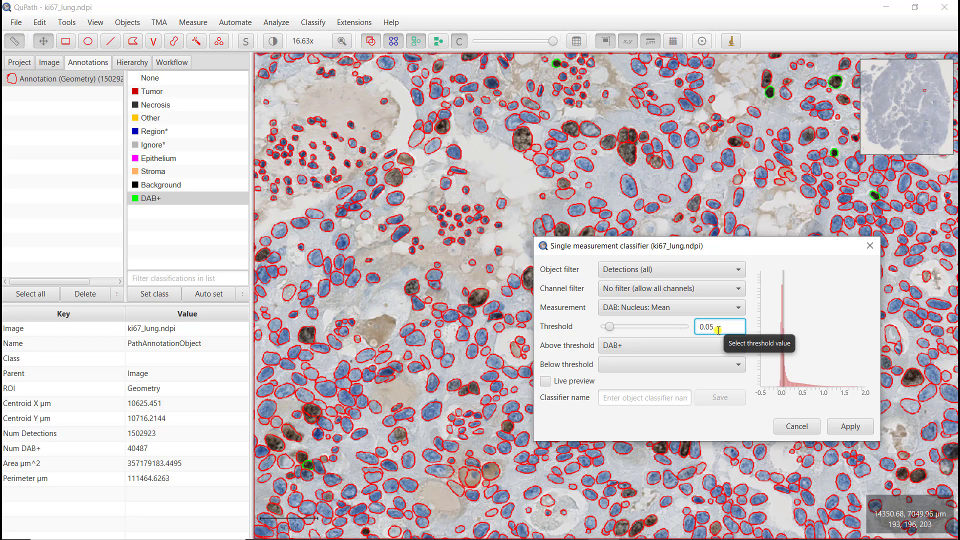
click(713, 385)
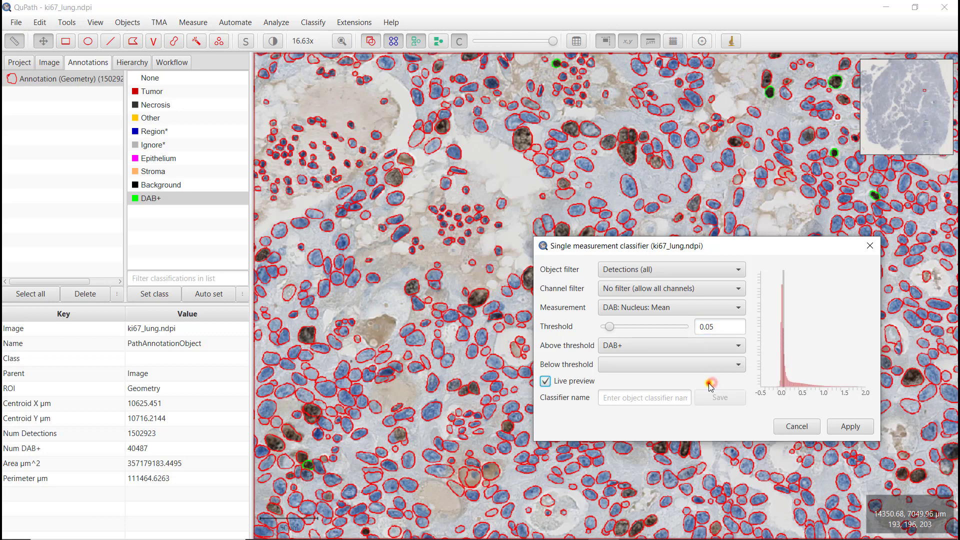
click(575, 399)
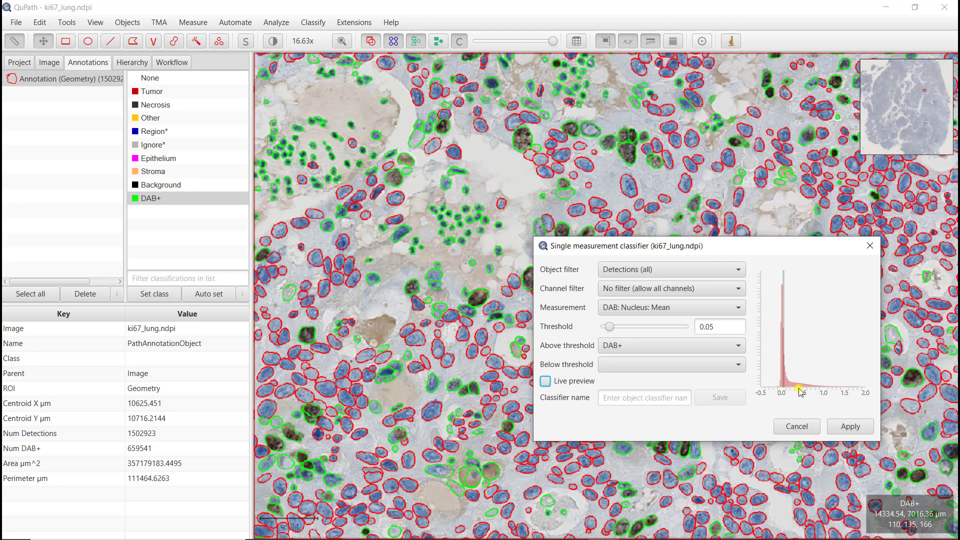
Step: Set the threshold to 0.5 with the live preview on, and select a brown nucleus outside the DAB+ class to inspect it
click(707, 327)
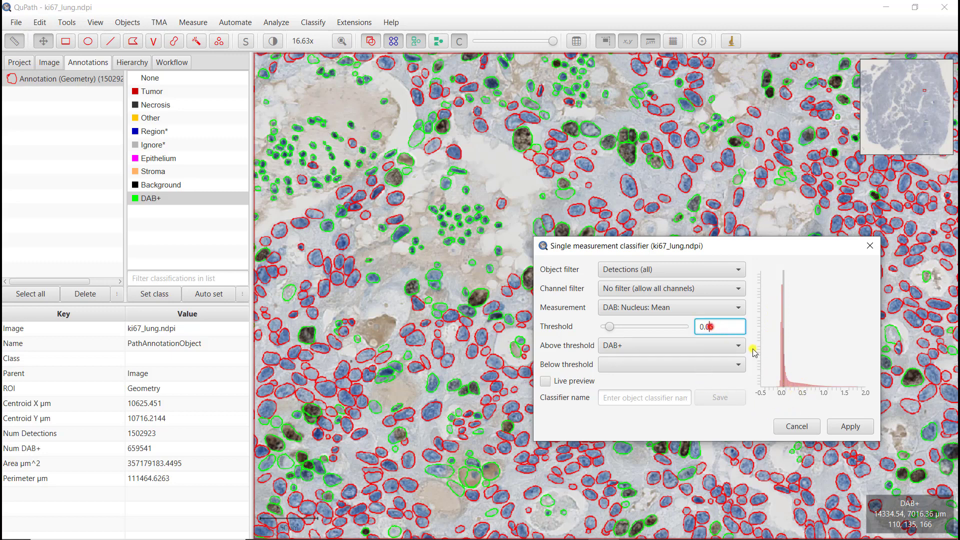
key(BackSpace)
key(Tab)
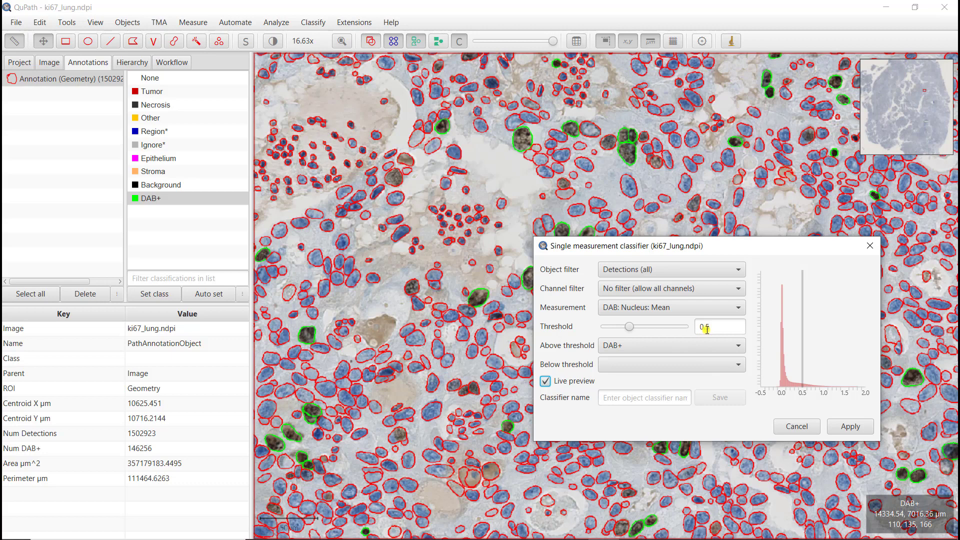
click(413, 290)
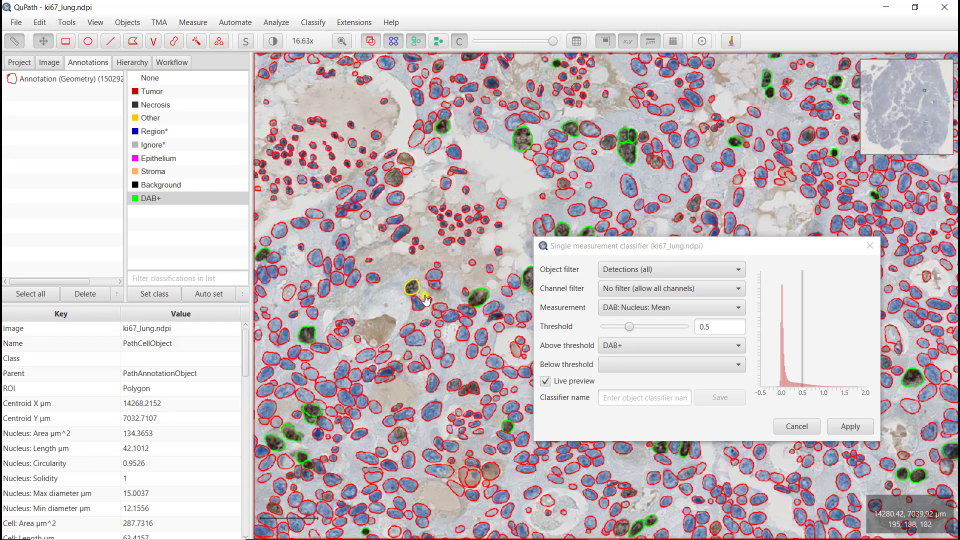
Step: Inspect the DAB nucleus mean of the selected brown nucleus and two more brown nuclei outside the DAB+ class
scroll(91, 401, down, 2)
scroll(90, 401, down, 20)
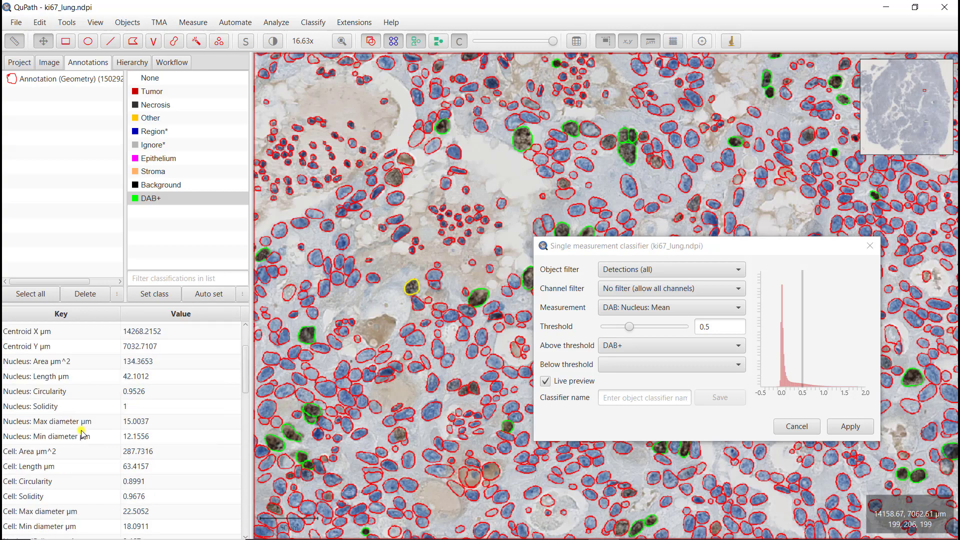
scroll(78, 425, down, 2)
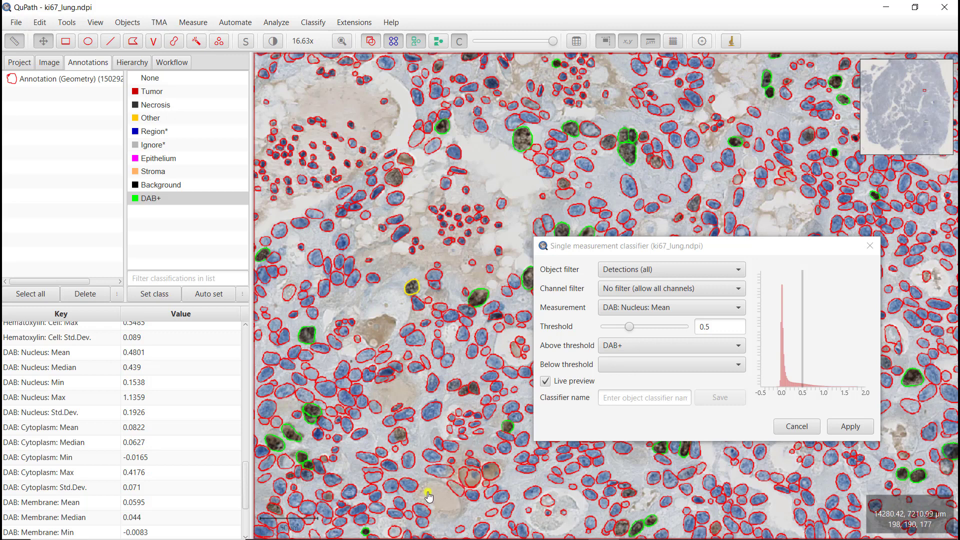
click(276, 508)
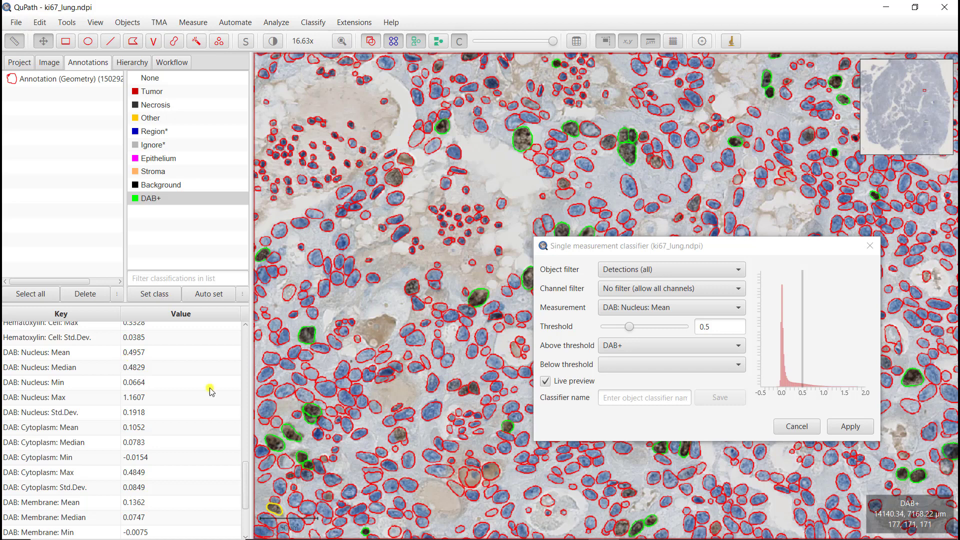
click(463, 396)
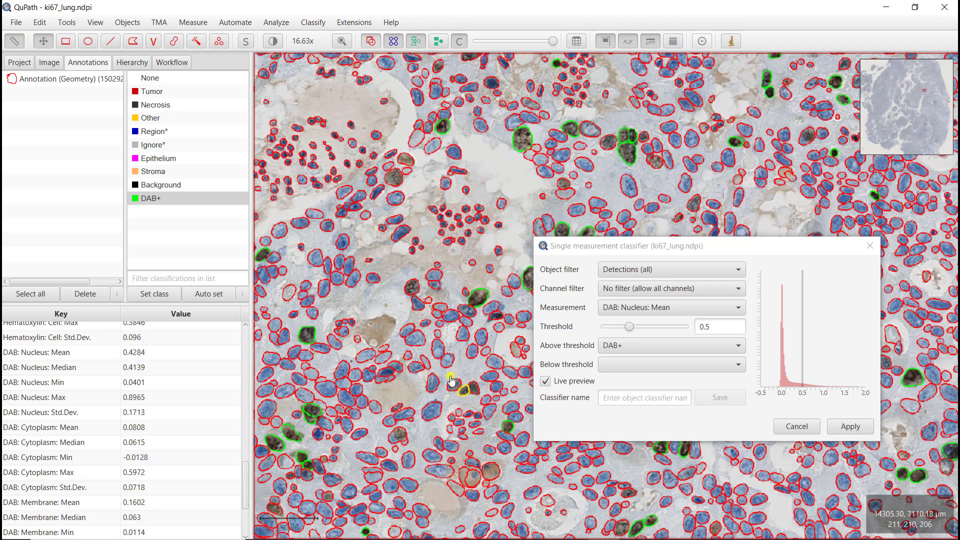
Step: Try a DAB nucleus mean threshold of 0.4 on the detections, and switch off the live preview
click(704, 328)
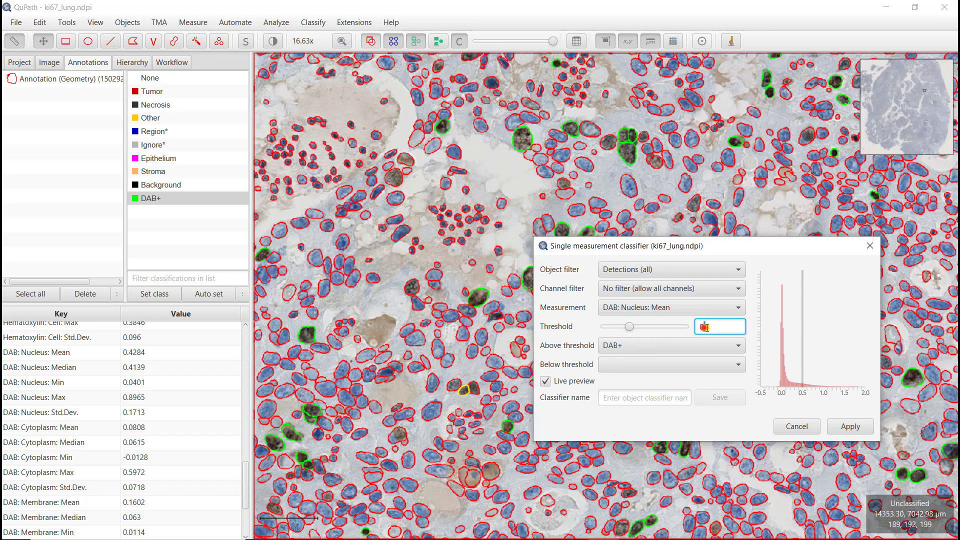
text(4)
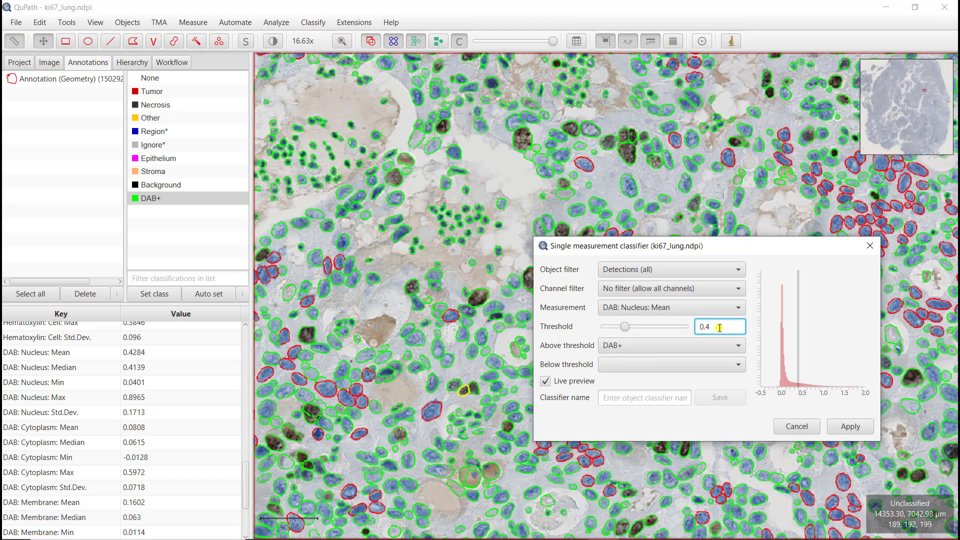
click(719, 384)
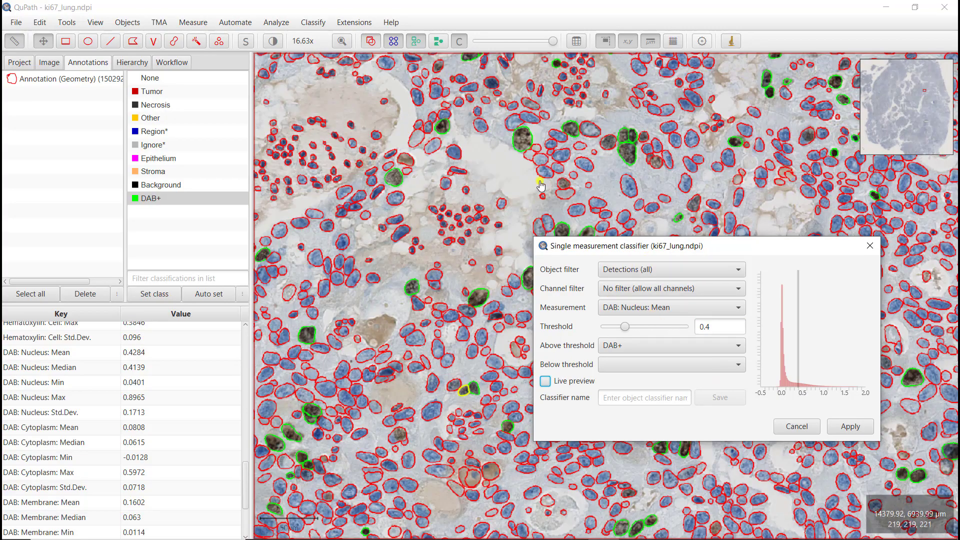
Step: Examine the DAB+ classification in other tissue regions, and inspect the DAB nucleus mean of a small pale brown nucleus left unclassified
drag(540, 186, 607, 154)
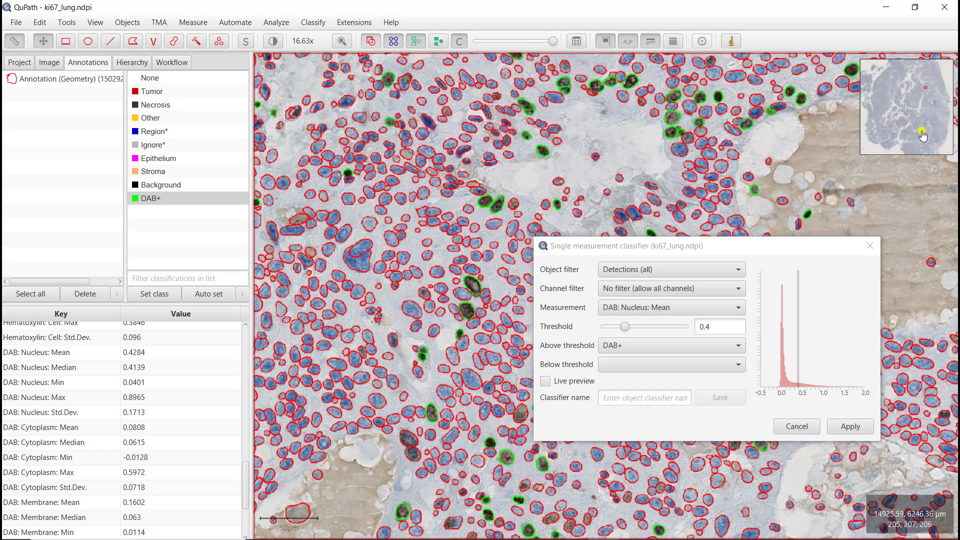
click(922, 134)
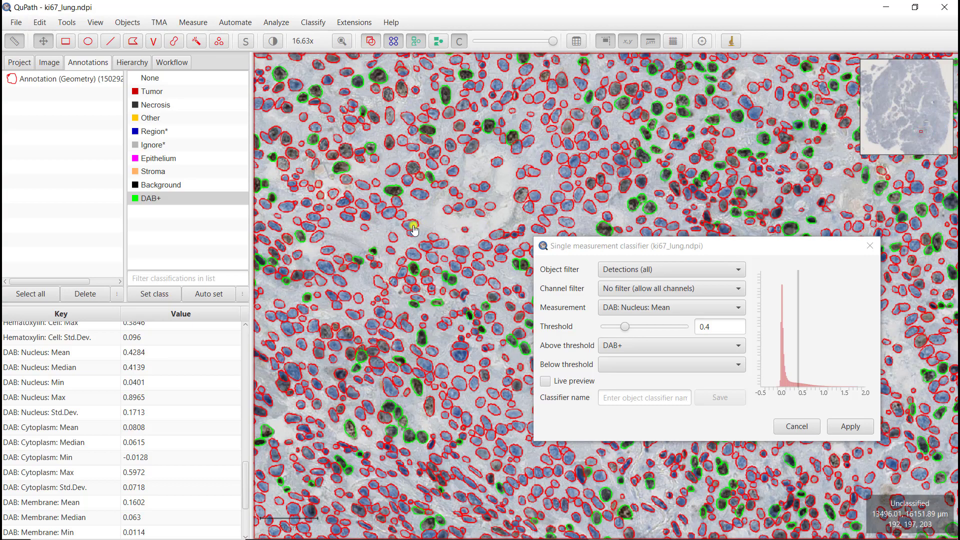
drag(379, 233, 425, 225)
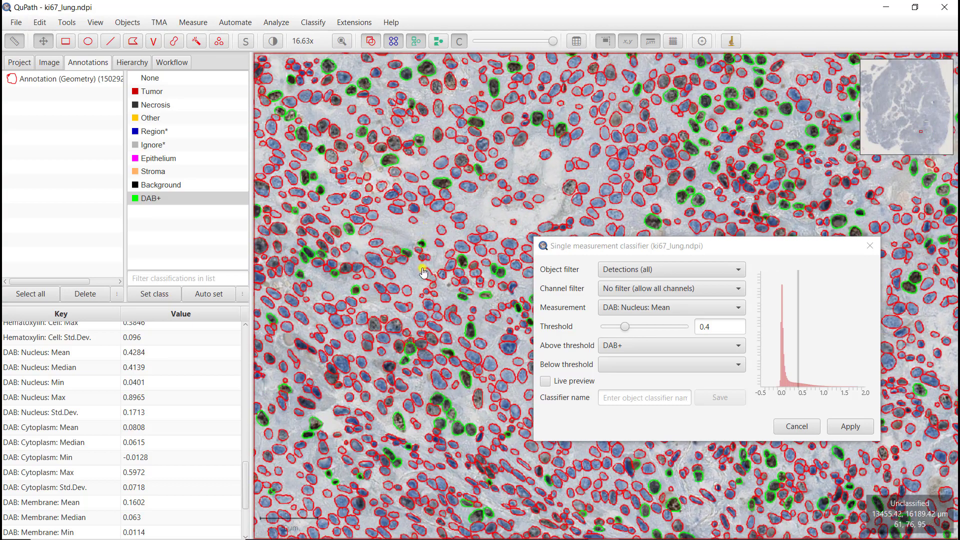
drag(422, 272, 395, 230)
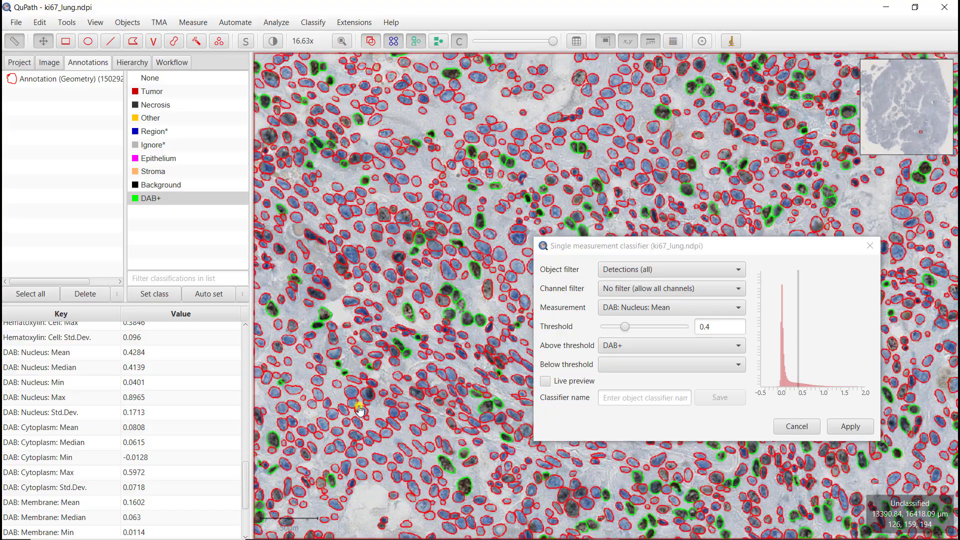
drag(360, 410, 401, 345)
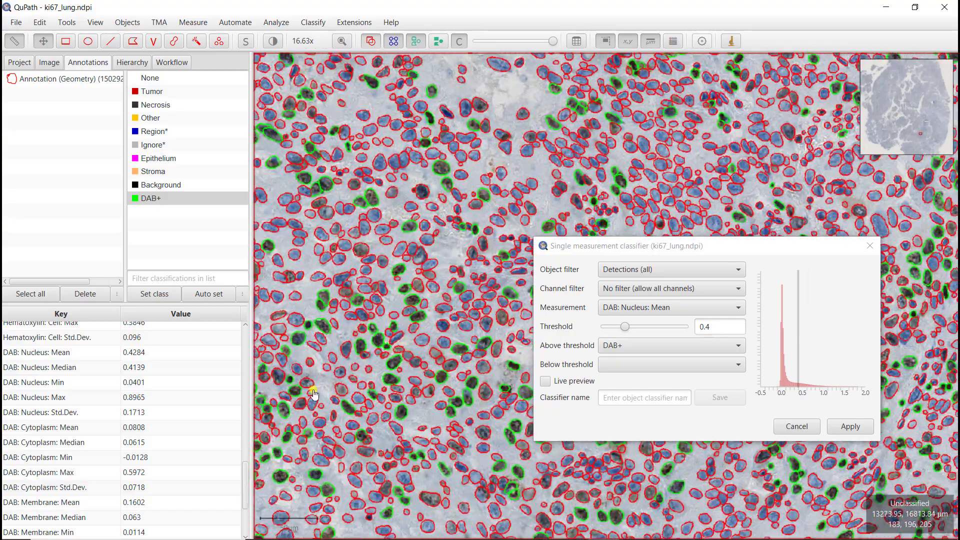
drag(335, 403, 403, 383)
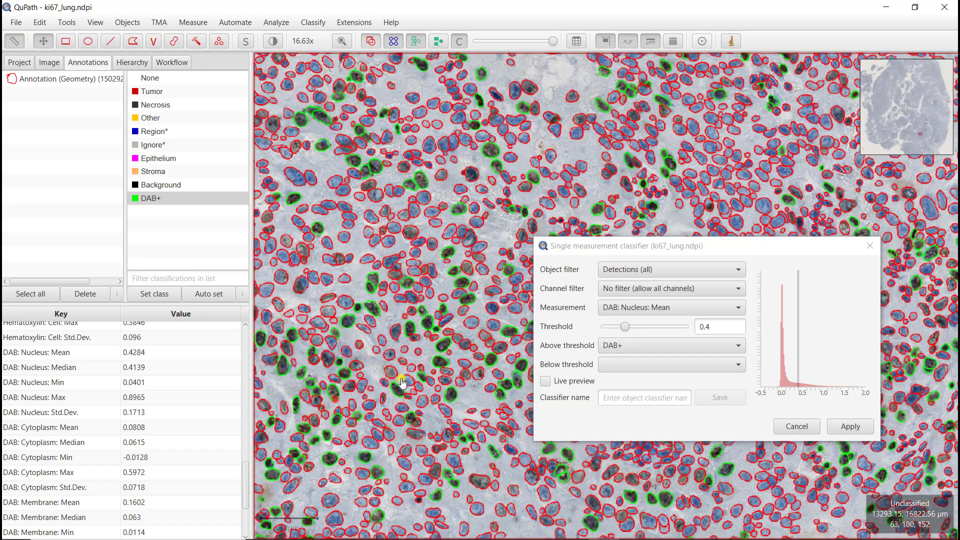
scroll(376, 352, up, 3)
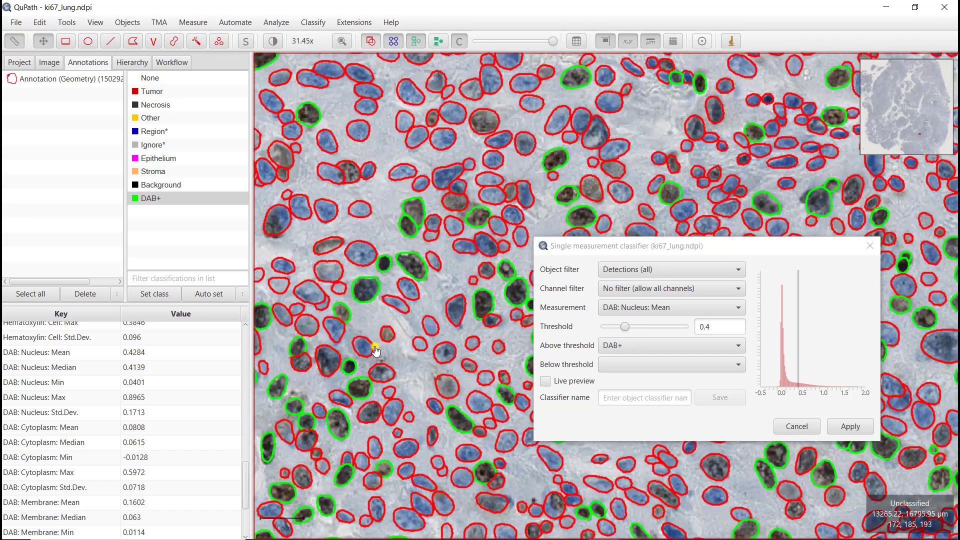
scroll(376, 351, up, 2)
click(395, 332)
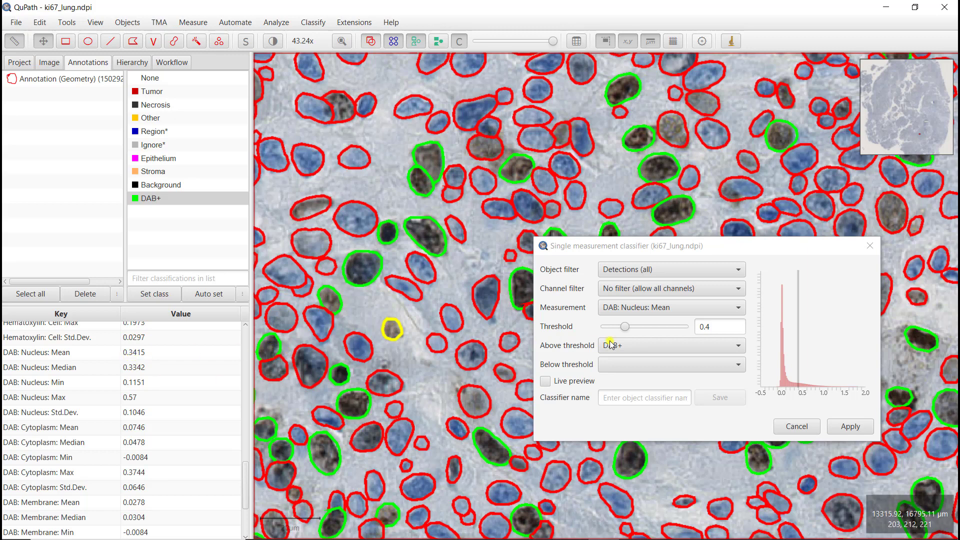
Step: Set the threshold to 0.3, switch the live preview on, and deselect the inspected nucleus
click(713, 328)
key(BackSpace)
text(3)
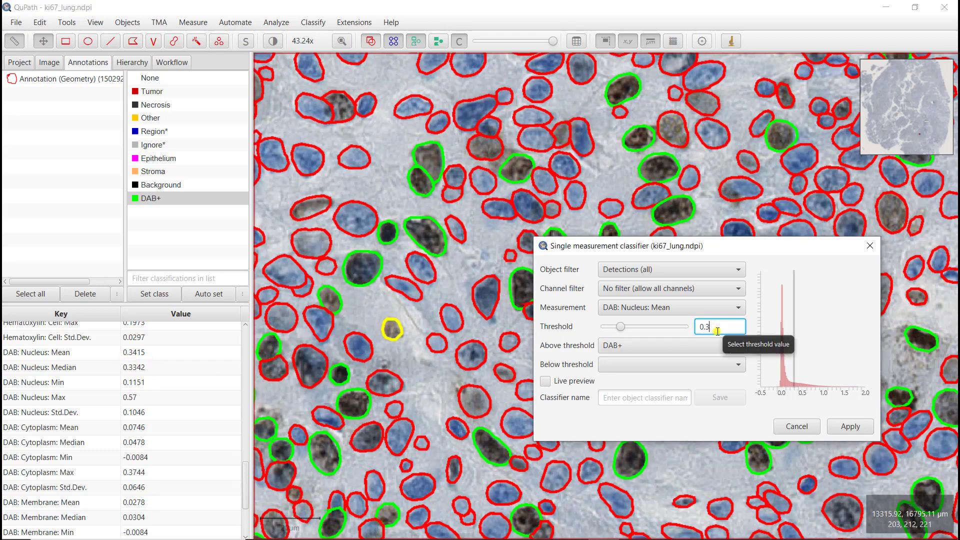
click(693, 383)
click(412, 362)
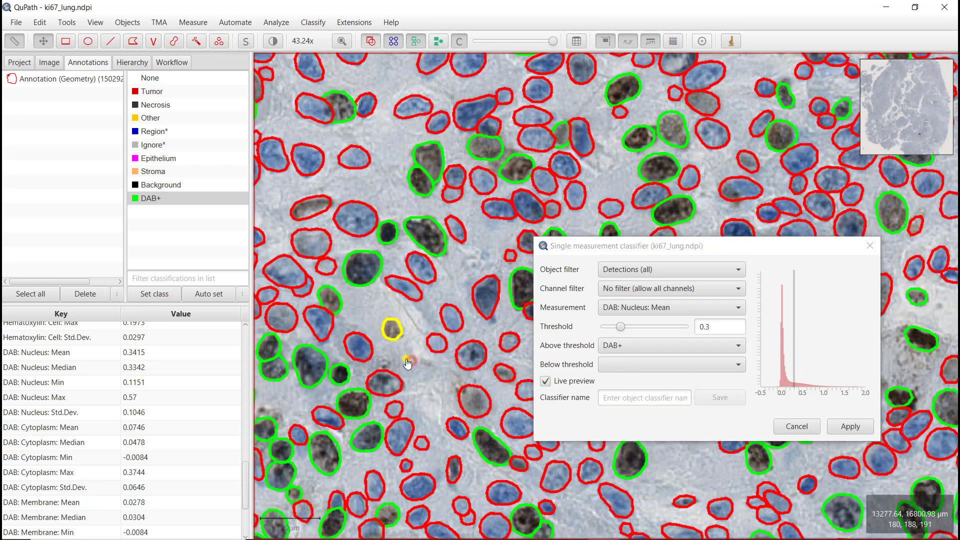
click(399, 351)
click(421, 371)
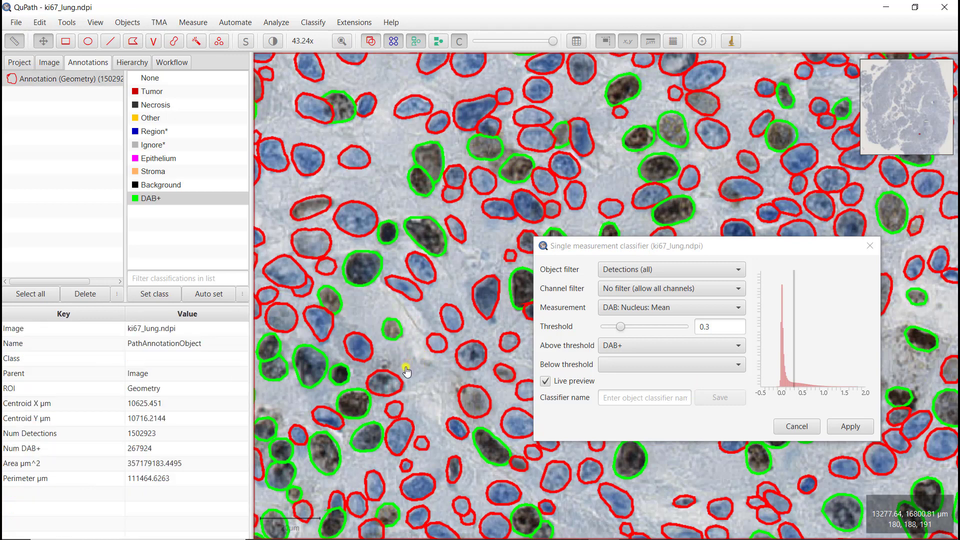
Step: Select a faintly stained DAB+ nucleus in the same region and inspect its DAB nucleus mean
scroll(360, 376, down, 3)
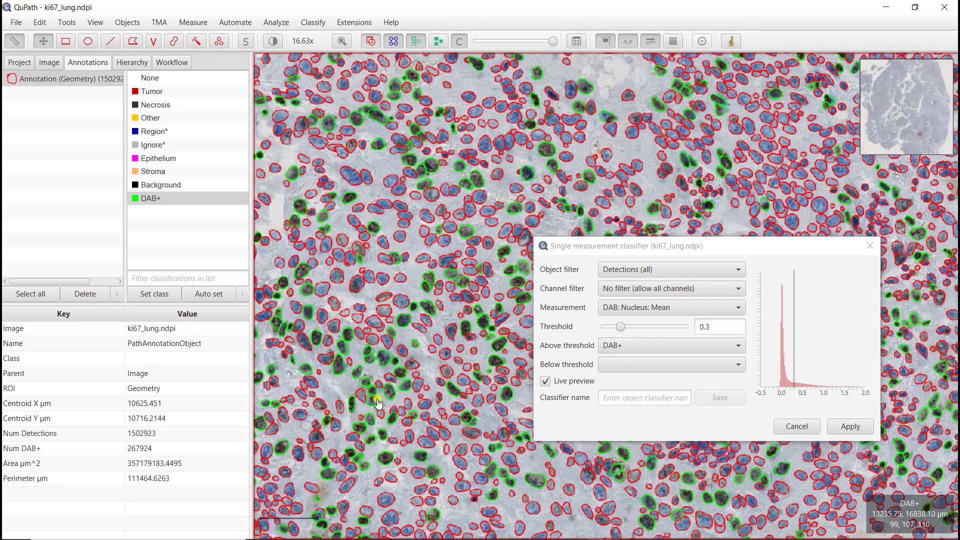
scroll(380, 385, up, 2)
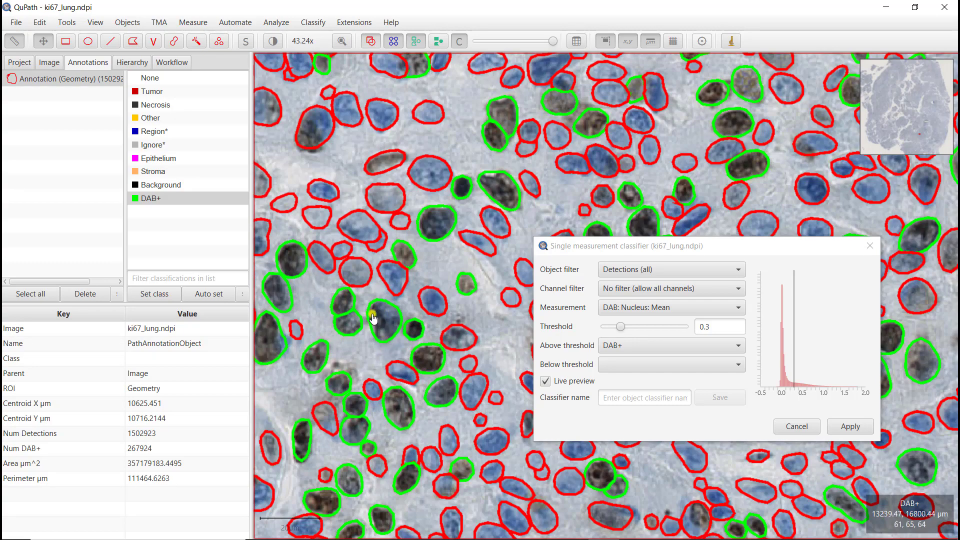
click(438, 395)
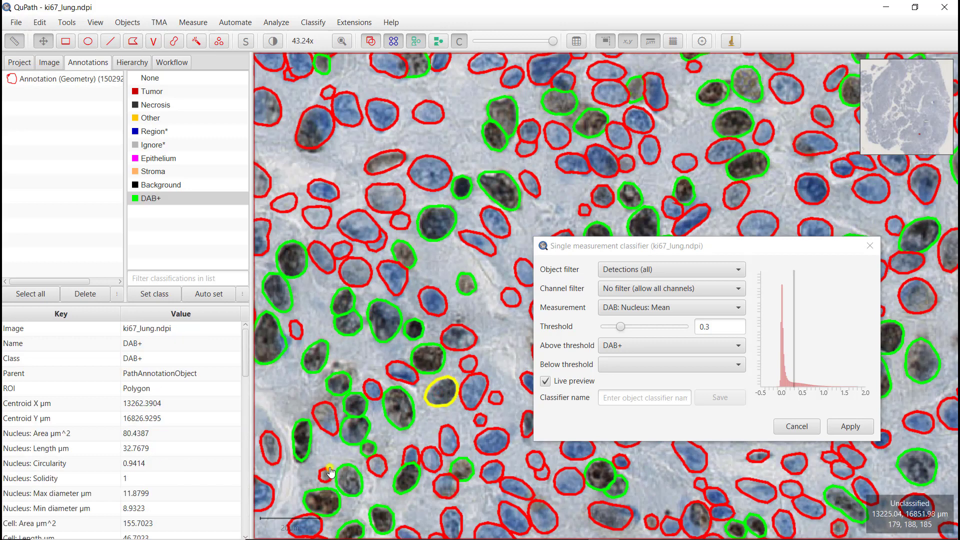
scroll(200, 468, down, 7)
scroll(175, 446, down, 4)
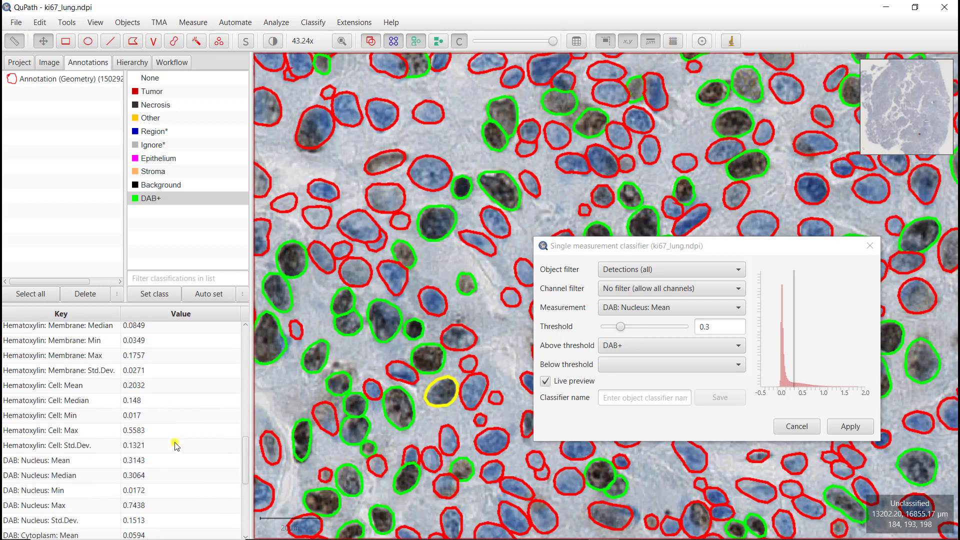
scroll(175, 446, down, 1)
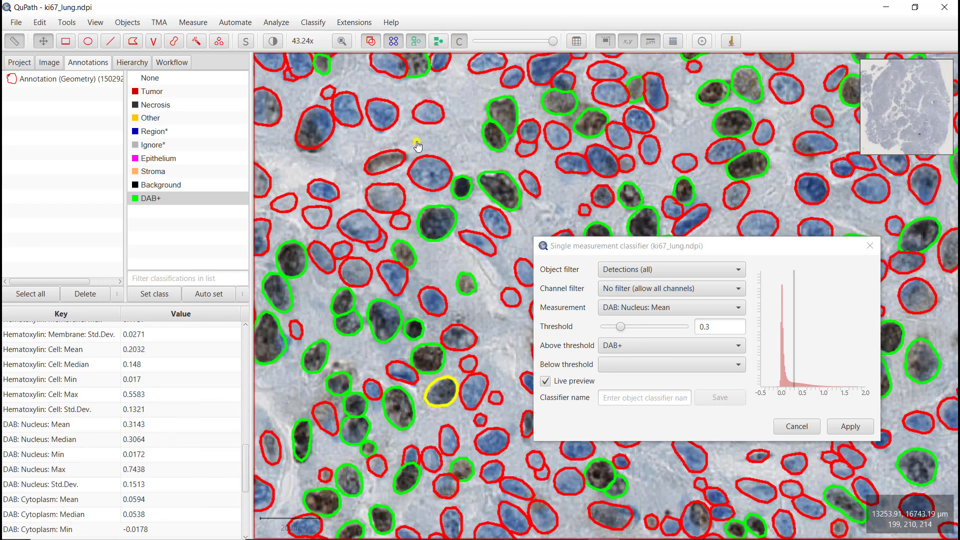
Step: Check the DAB+ classification over the whole slide and in another tissue region, and inspect a pale brown nucleus's DAB nucleus mean there
click(343, 42)
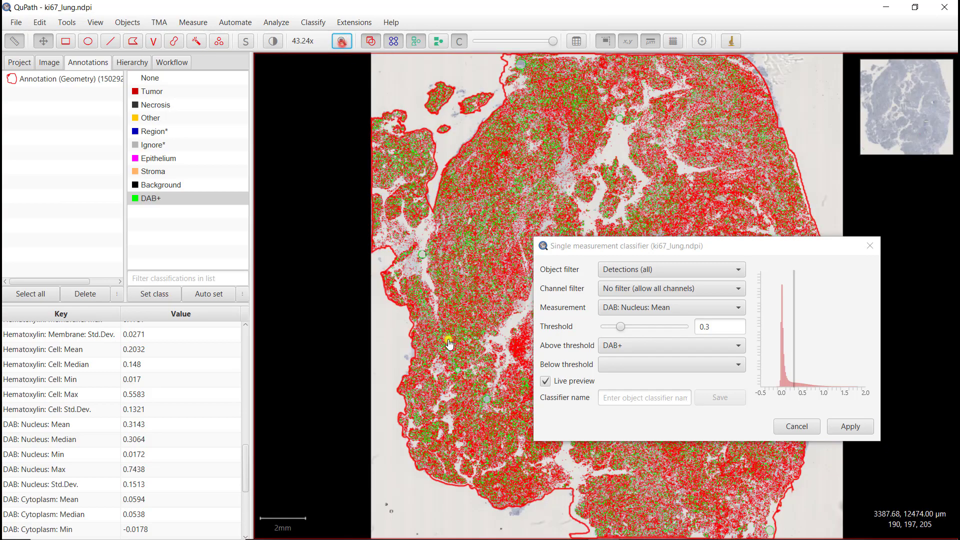
scroll(502, 349, up, 6)
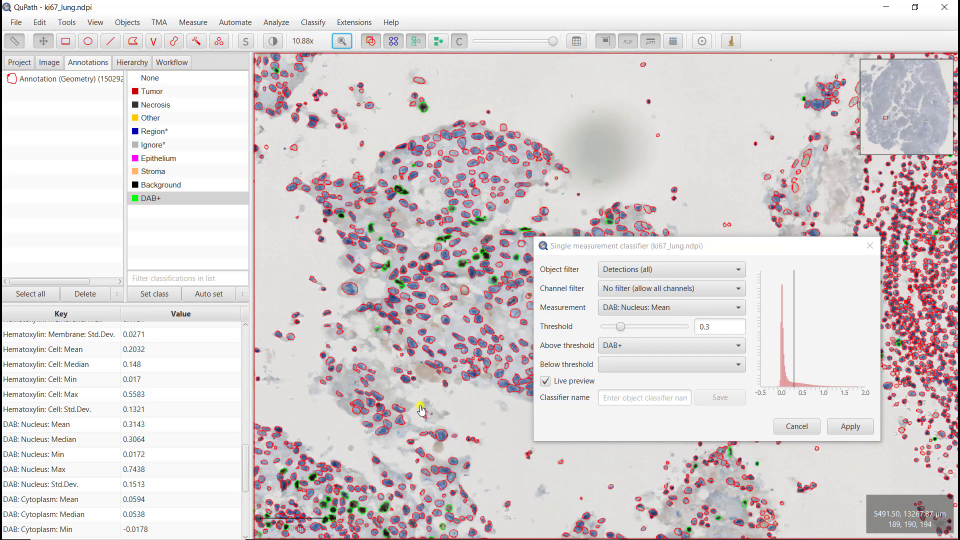
mouse_move(415, 445)
mouse_down()
mouse_move(450, 325)
mouse_move(485, 422)
mouse_up()
drag(474, 521, 443, 470)
scroll(411, 437, up, 4)
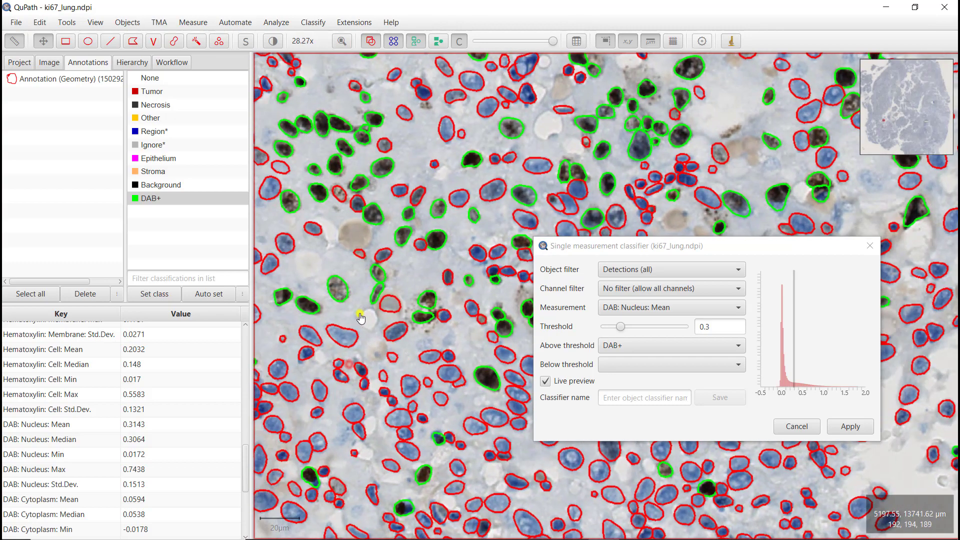
drag(360, 318, 376, 328)
click(376, 311)
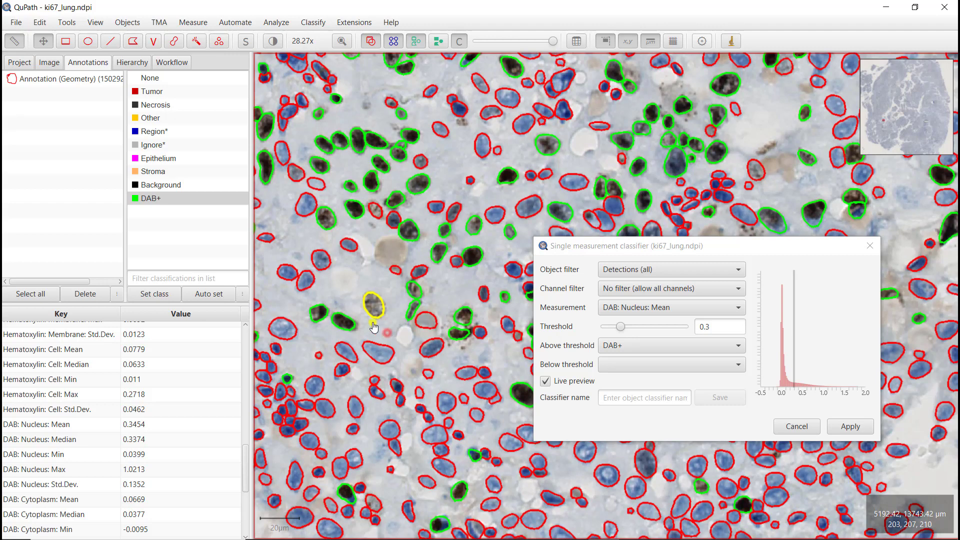
Step: Compare the Hematoxylin and DAB channels separately in the brightness and contrast settings, restore the Original view, and close the settings
click(272, 42)
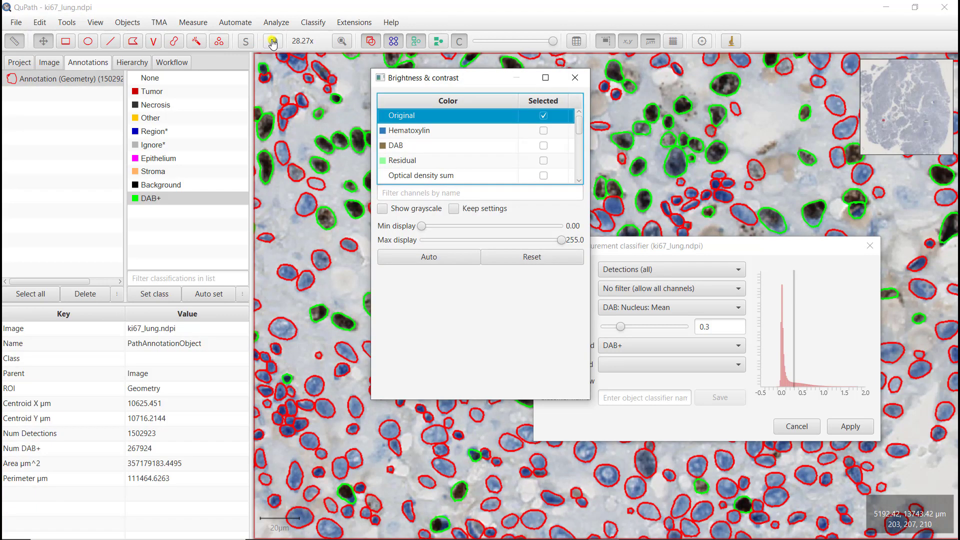
drag(437, 76, 113, 146)
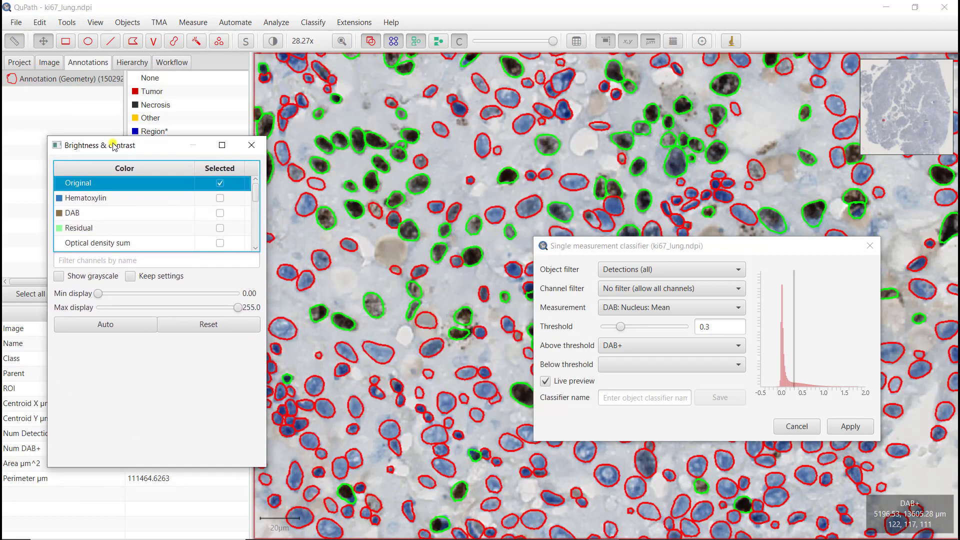
click(218, 198)
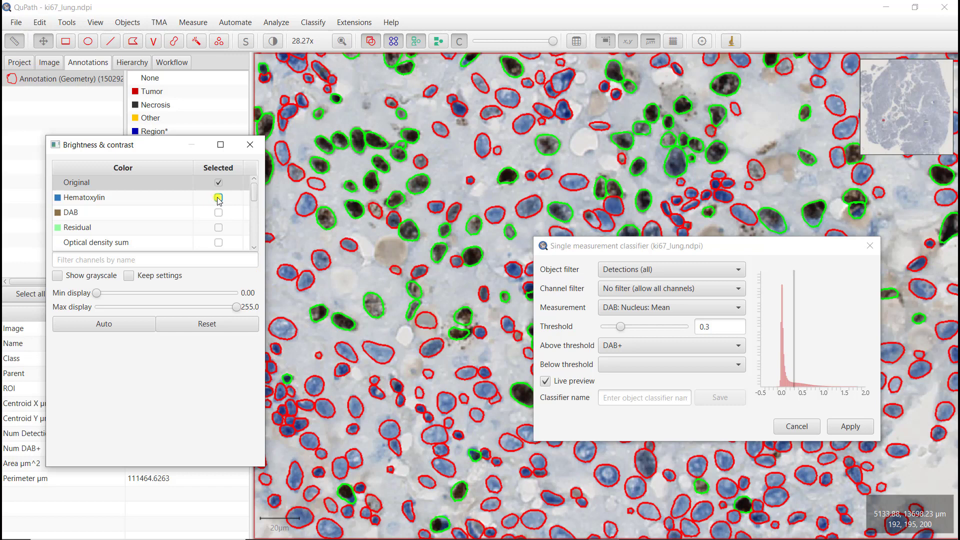
click(219, 197)
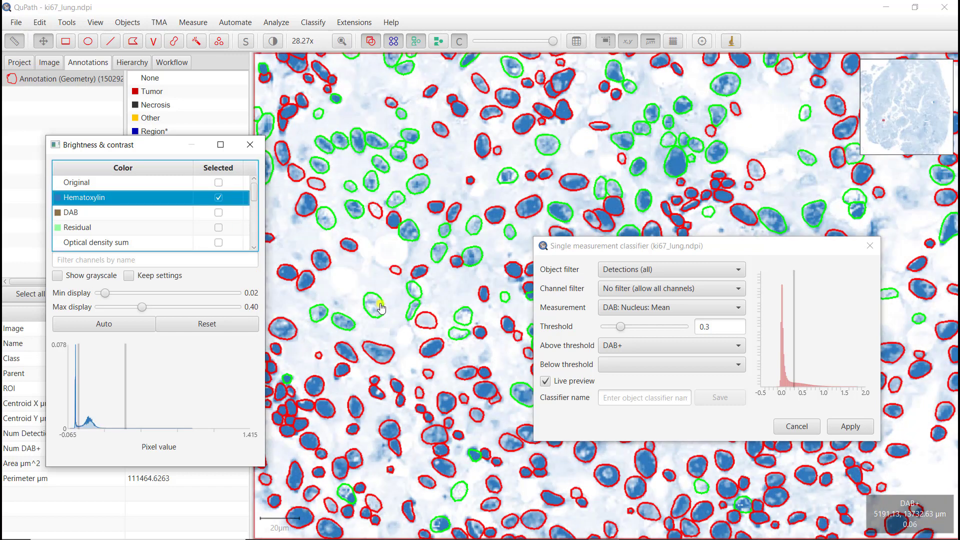
click(218, 213)
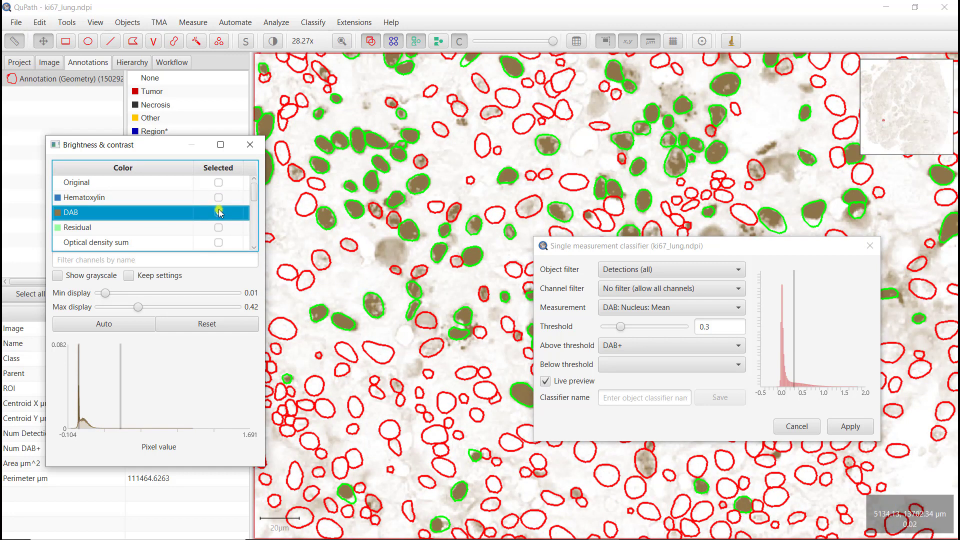
click(219, 183)
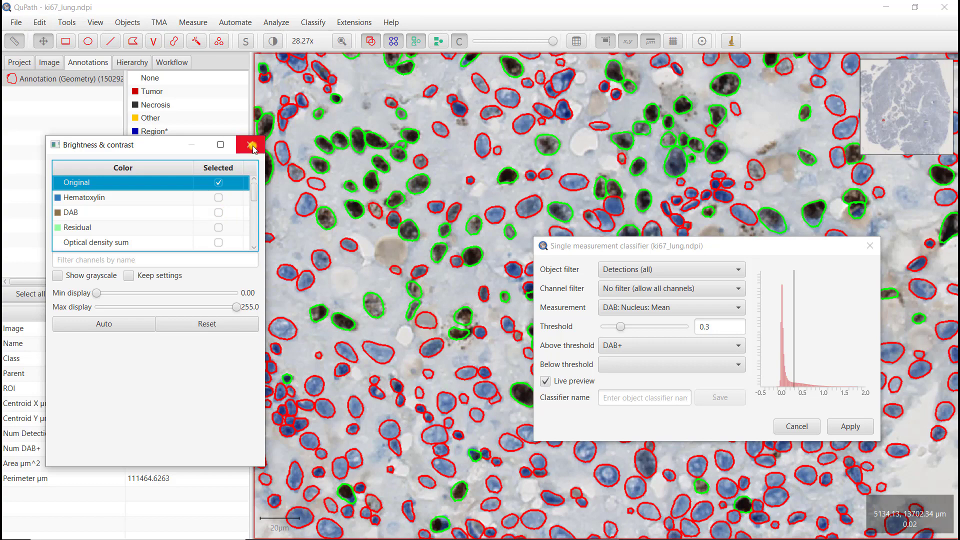
click(250, 145)
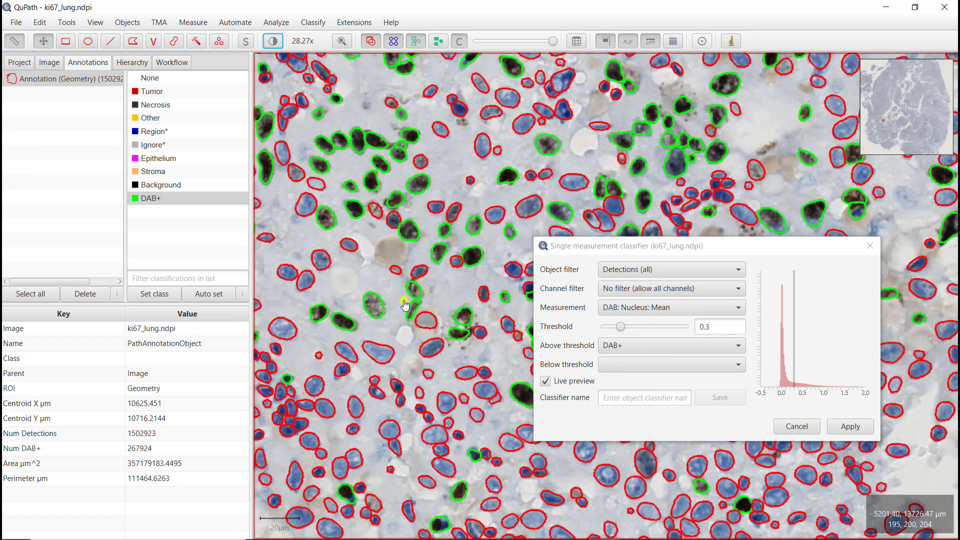
Step: Apply the single measurement classifier with the 0.3 threshold on DAB nucleus mean and fit the whole slide in the viewer
scroll(395, 349, down, 5)
scroll(395, 349, down, 10)
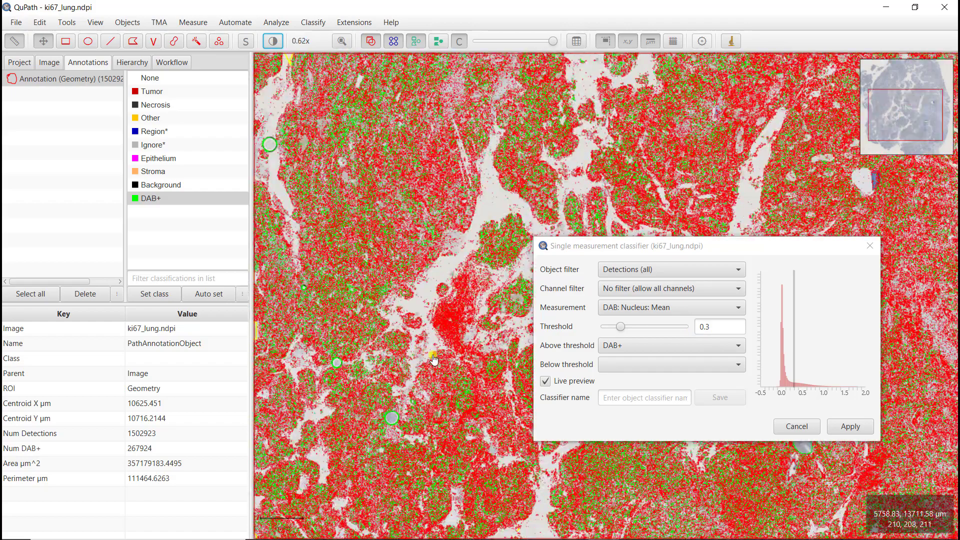
click(843, 428)
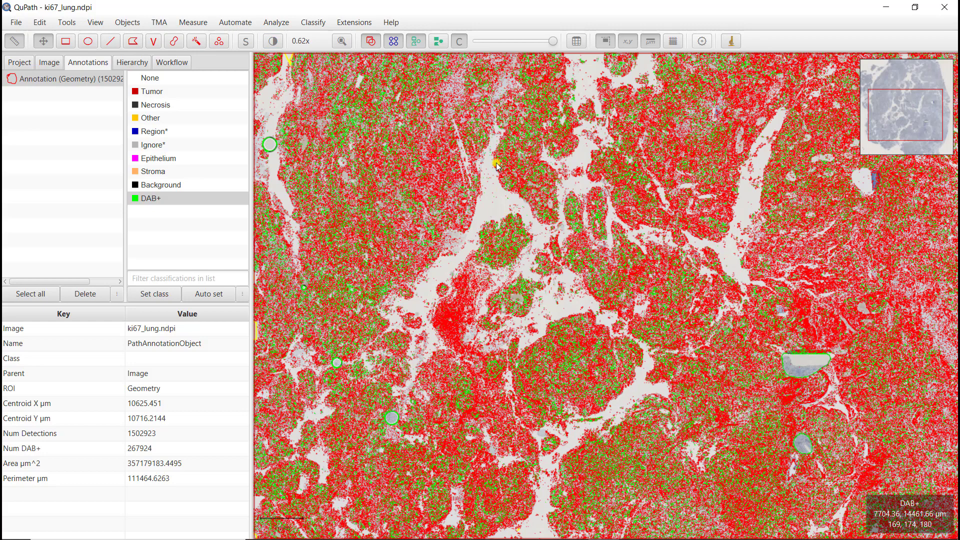
key(shift+c)
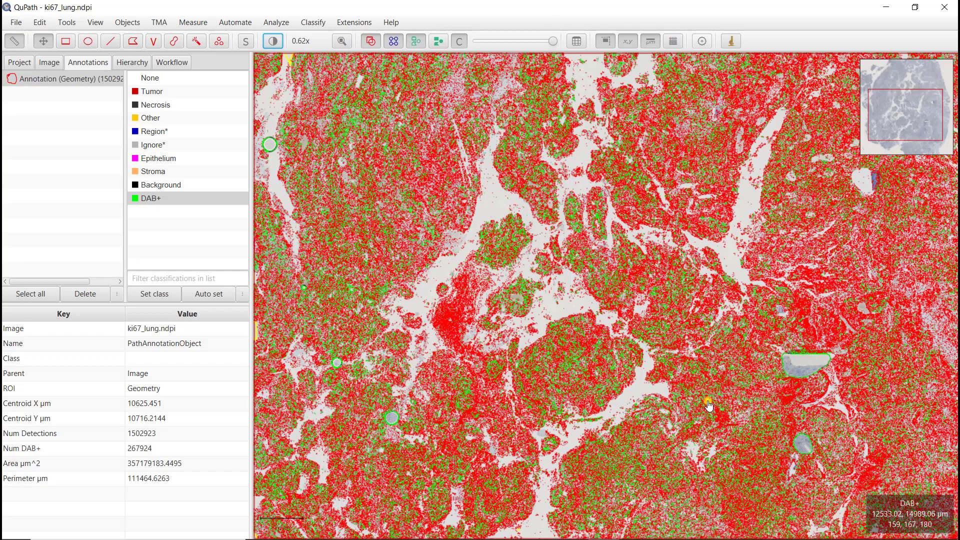
scroll(442, 311, down, 5)
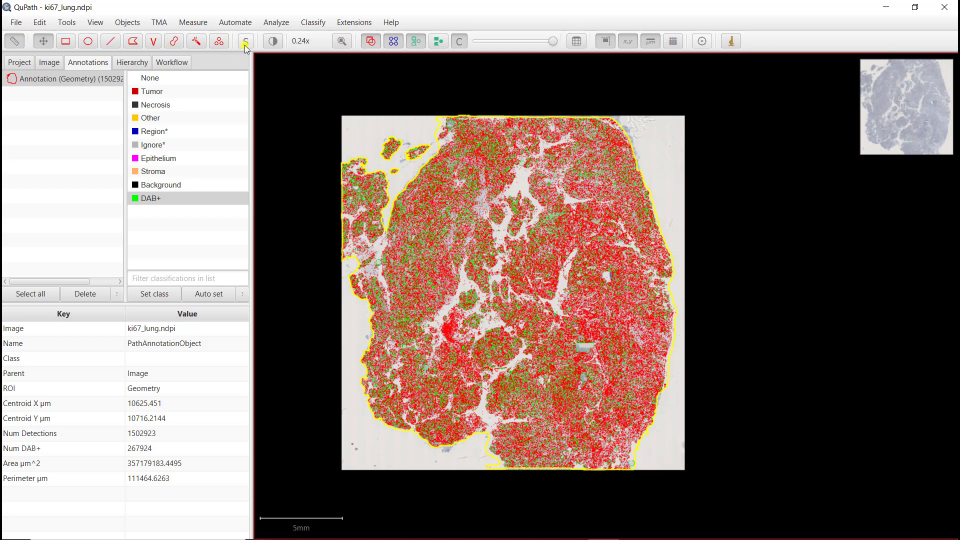
click(340, 42)
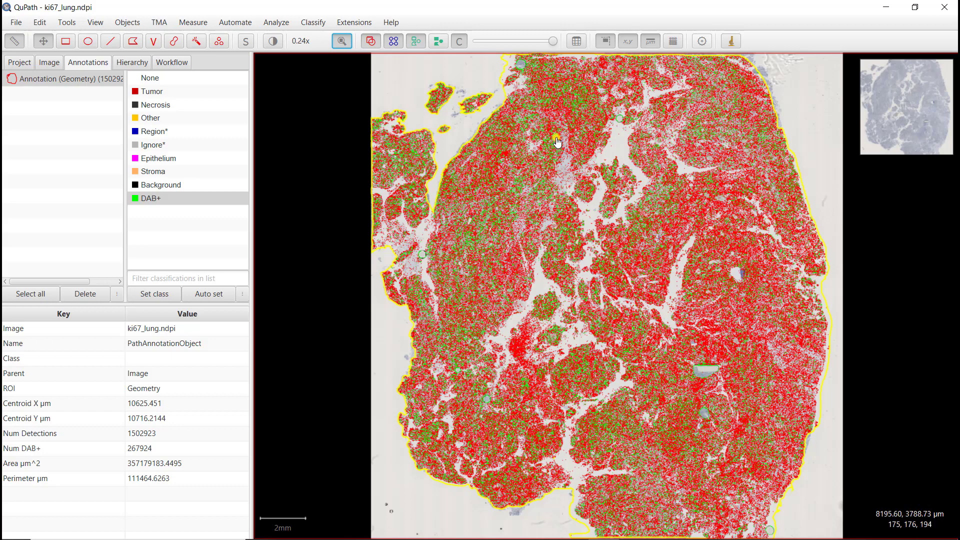
Step: View the detection measurements in a maximized table, check the class of the first unclassified and DAB+ cells, and close the table
click(577, 42)
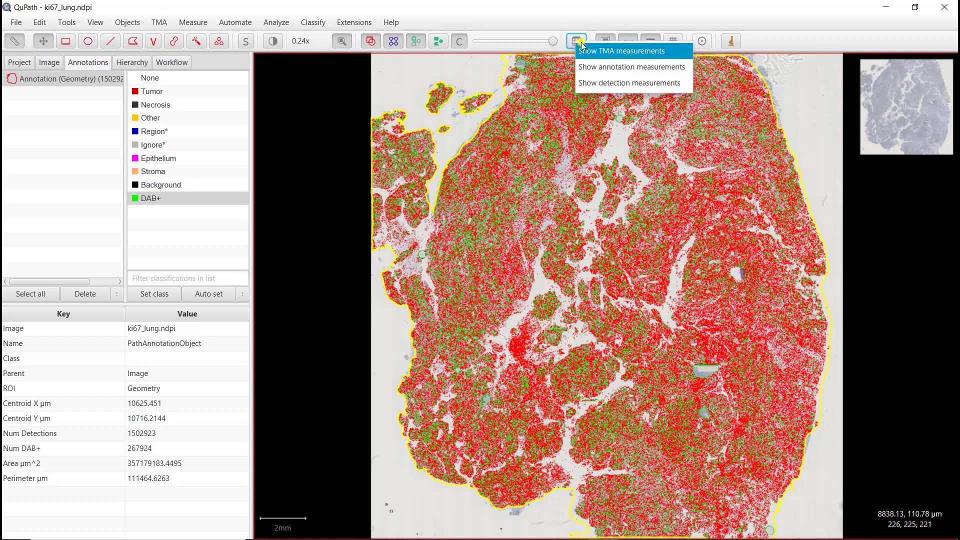
click(594, 82)
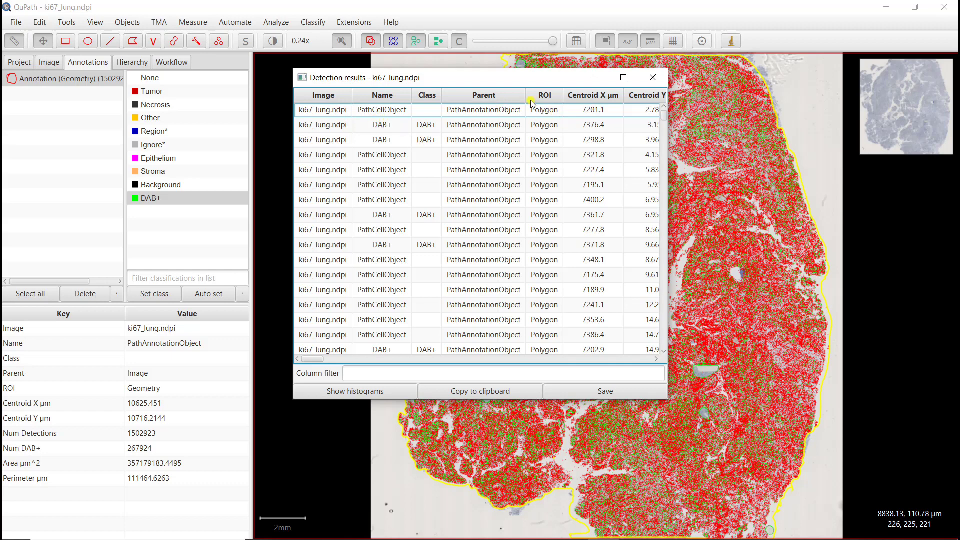
click(623, 77)
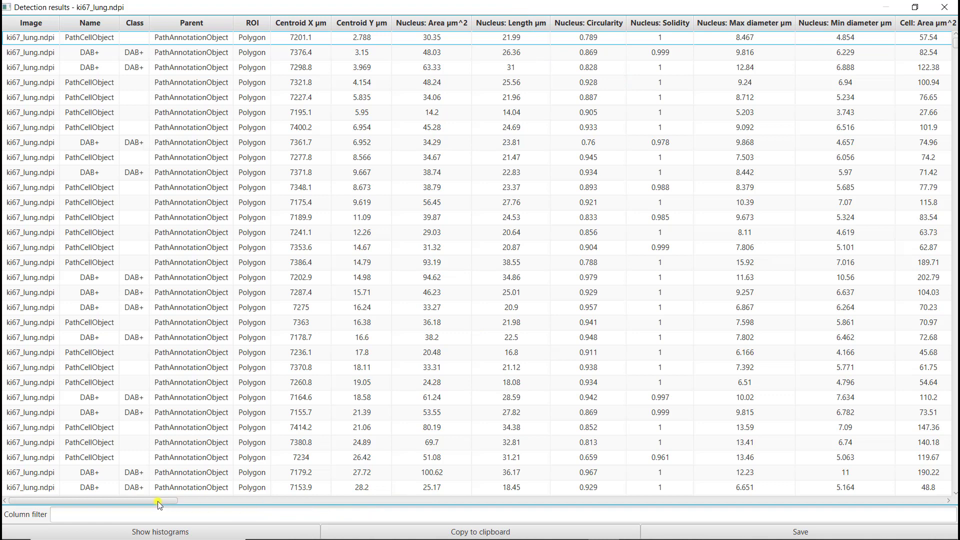
click(140, 43)
click(136, 40)
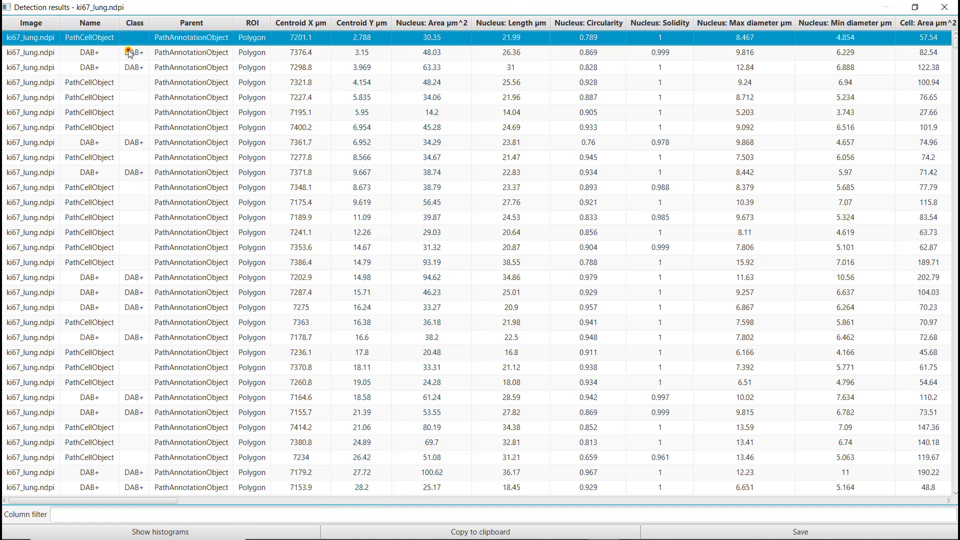
click(130, 52)
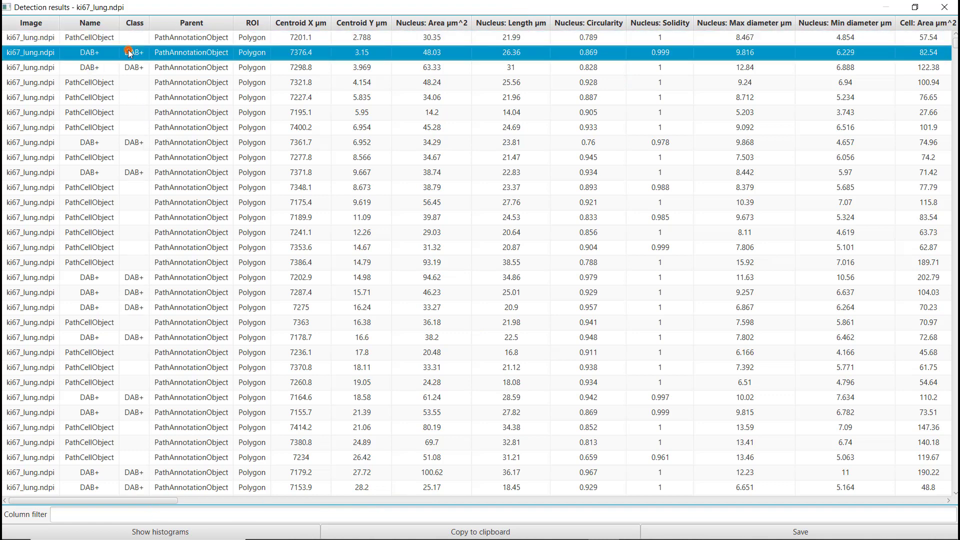
click(944, 7)
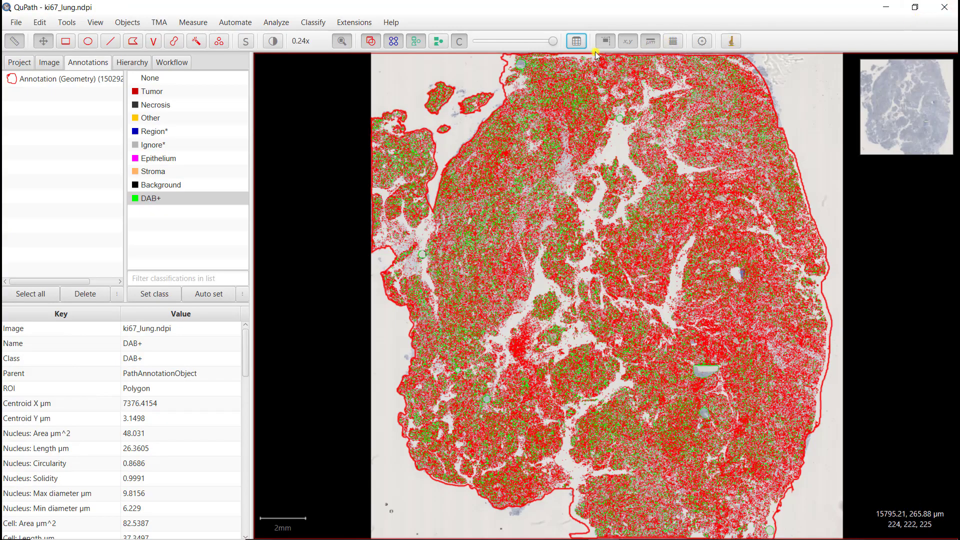
Step: View the annotation measurements full size, examine the annotation's detection and DAB+ counts, and return the table to its normal size
click(578, 43)
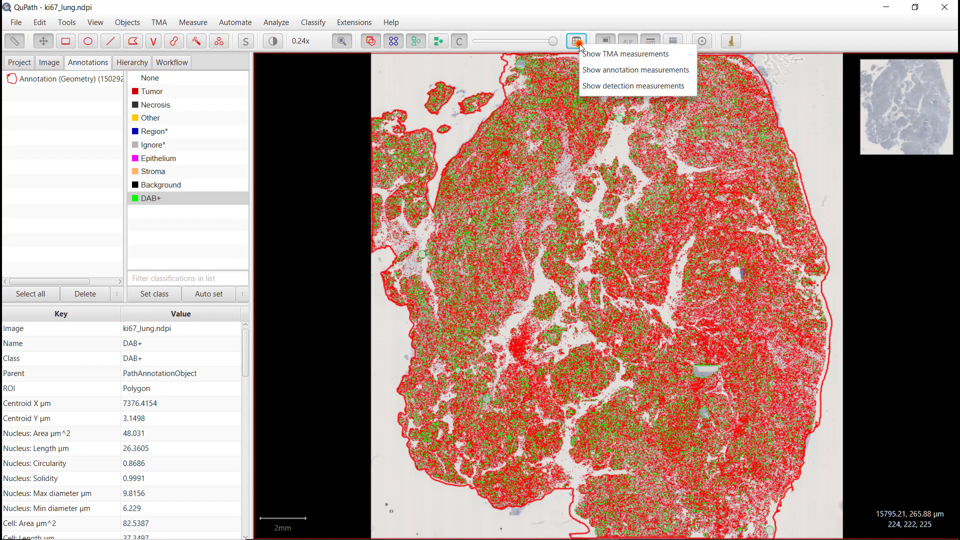
click(607, 73)
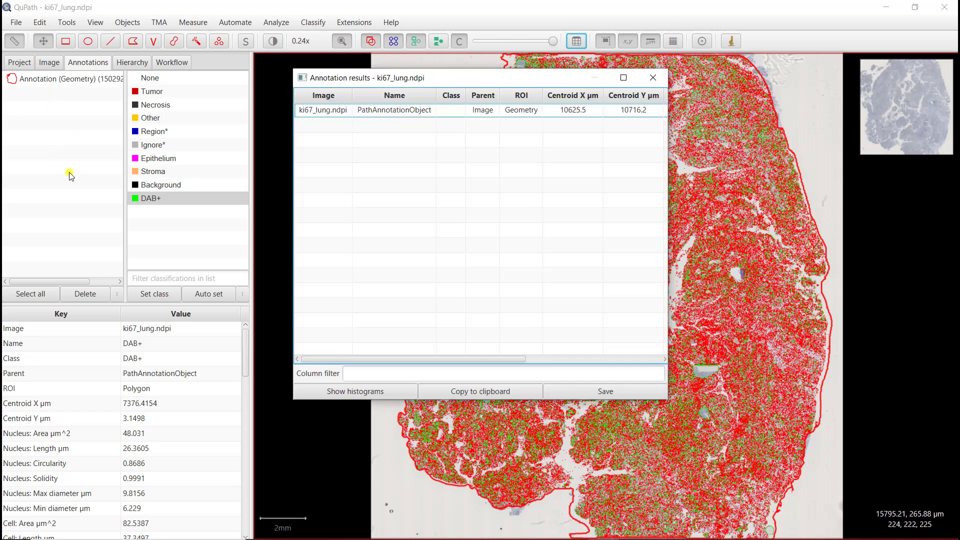
click(623, 78)
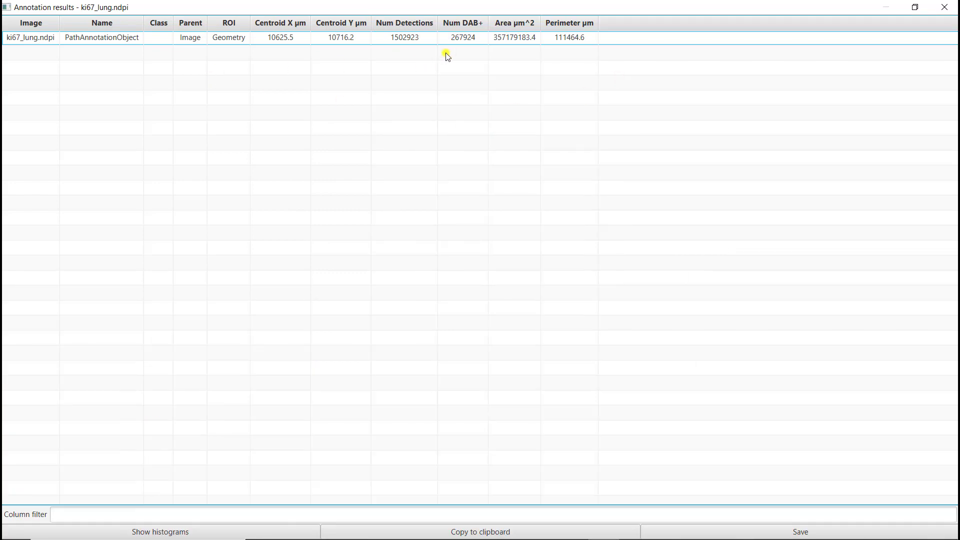
click(401, 41)
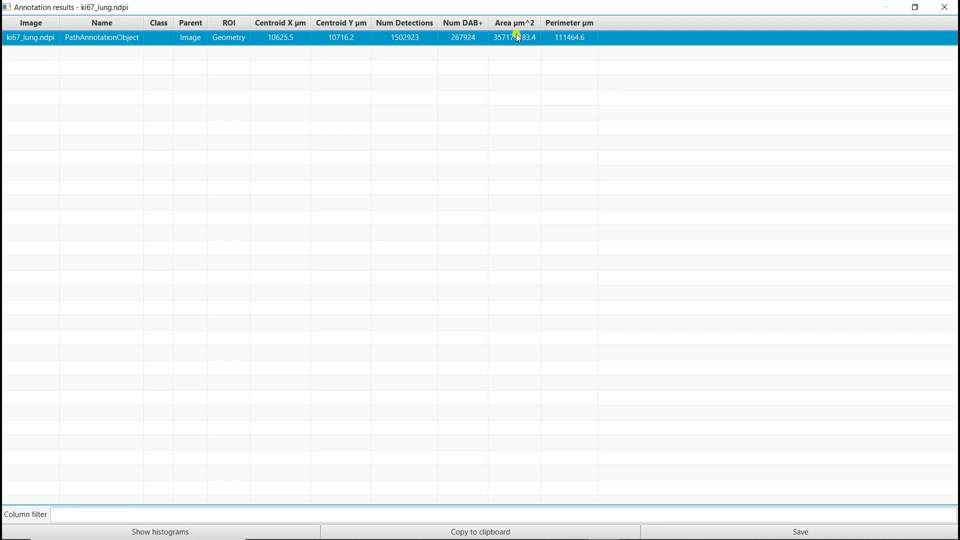
click(919, 8)
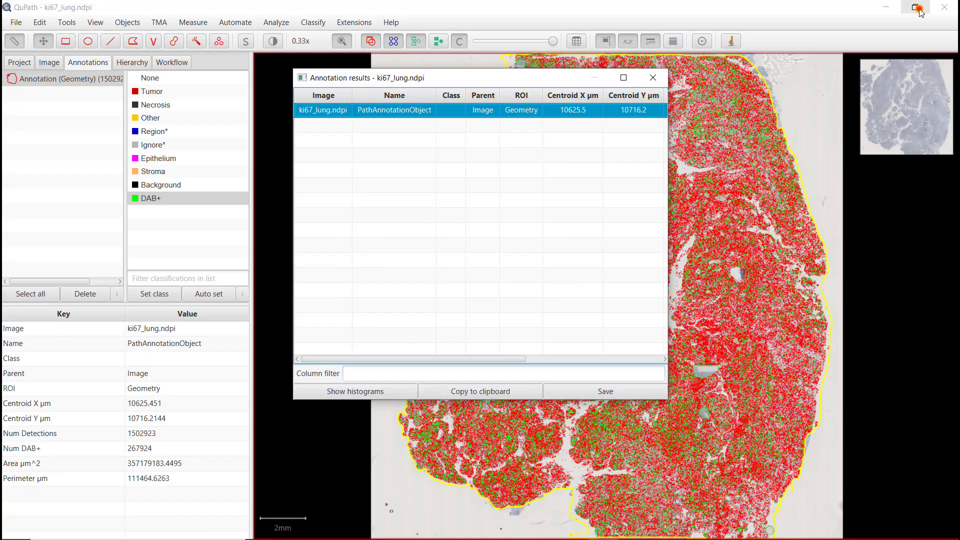